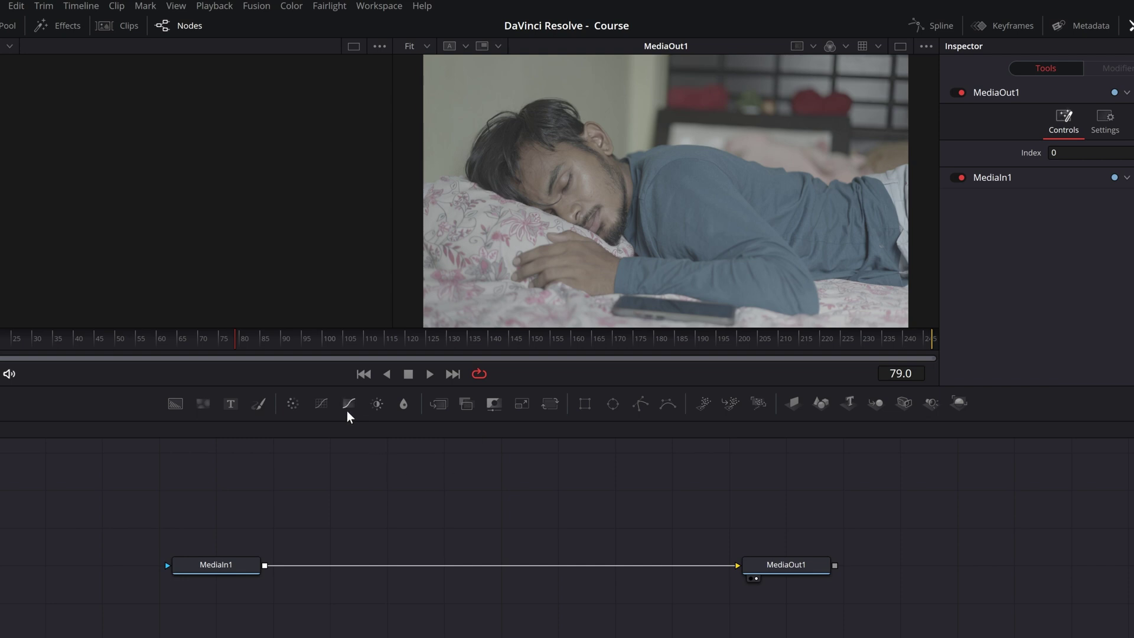
Add an unconnected Merge node above the connection between MediaIn1 and MediaOut1.
{"action": "left_click", "coordinate": [441, 410]}
{"action": "left_click_drag", "start_coordinate": [579, 632], "coordinate": [500, 508]}
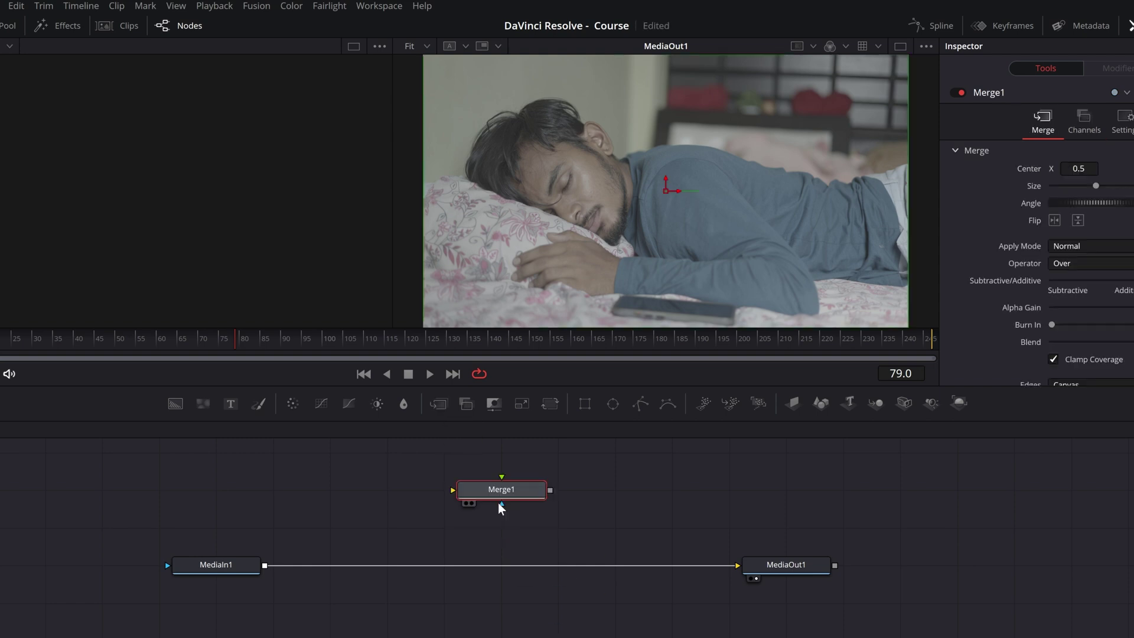
{"action": "left_click", "coordinate": [575, 486]}
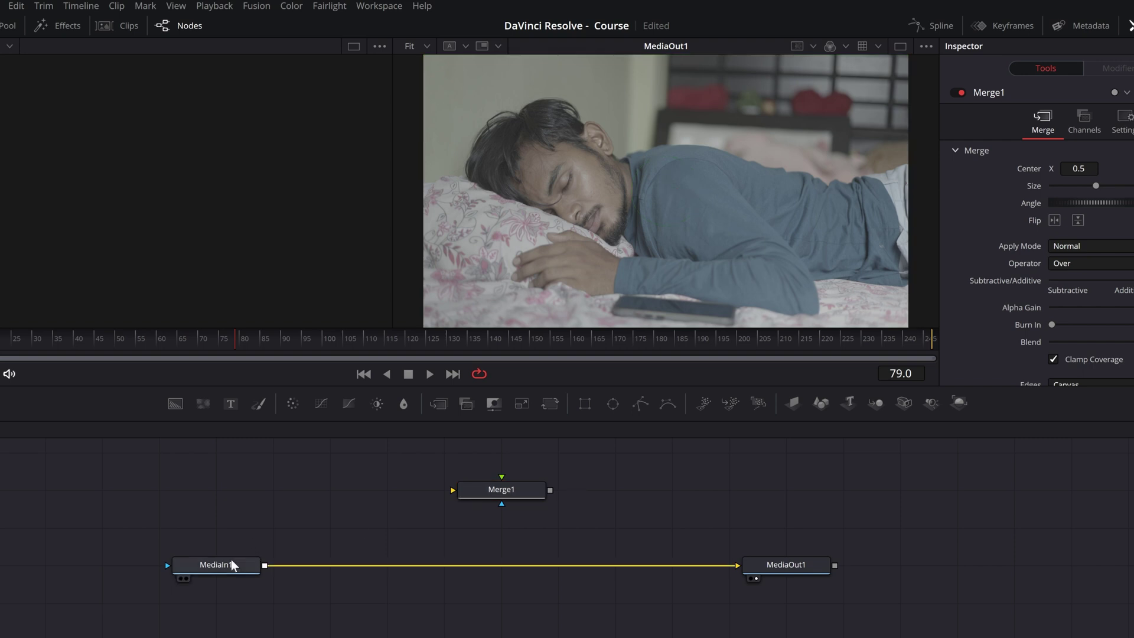
Insert a second Merge node directly after MediaIn1 and delete it again.
{"action": "left_click", "coordinate": [231, 564]}
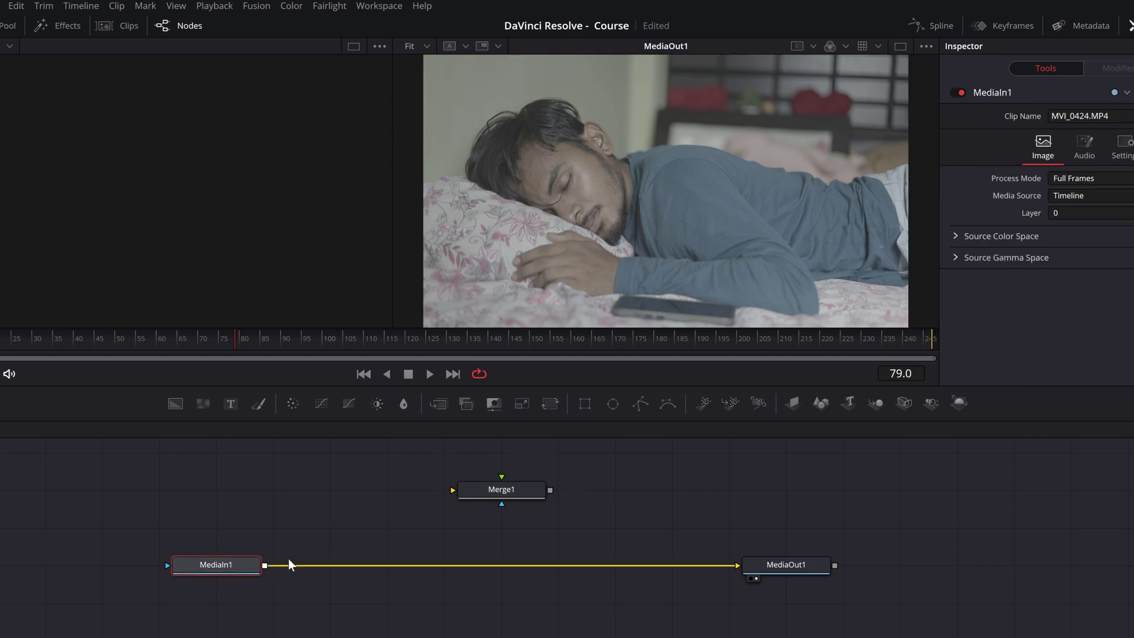
{"action": "left_click", "coordinate": [438, 406]}
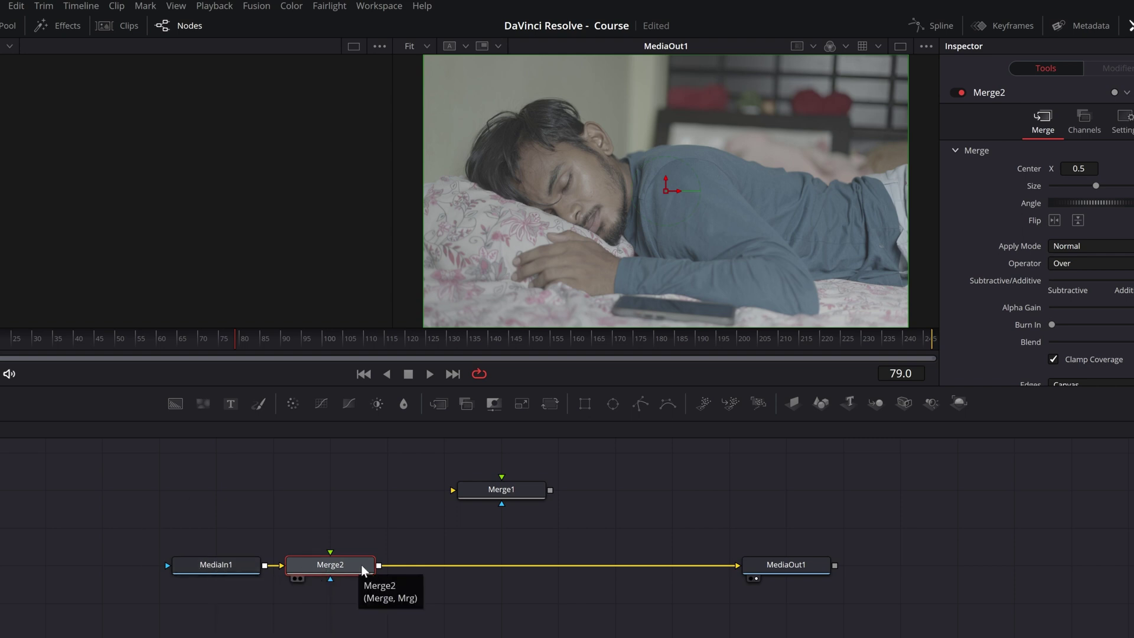
{"action": "key", "text": "Delete"}
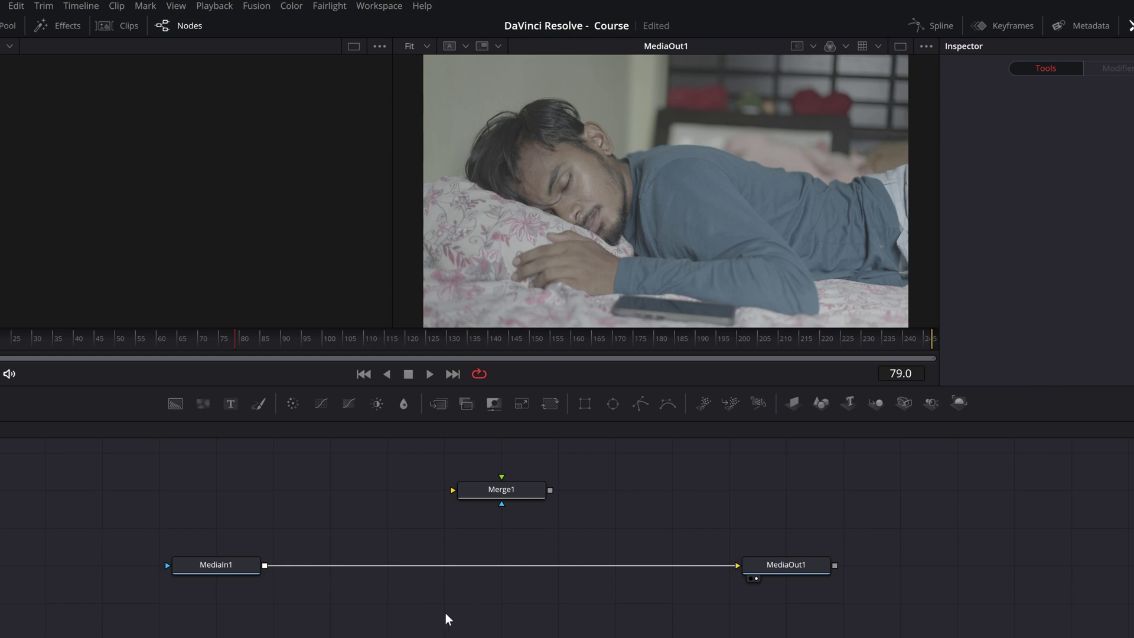
Save the project with the added Merge node.
{"action": "left_click_drag", "start_coordinate": [411, 452], "coordinate": [609, 521]}
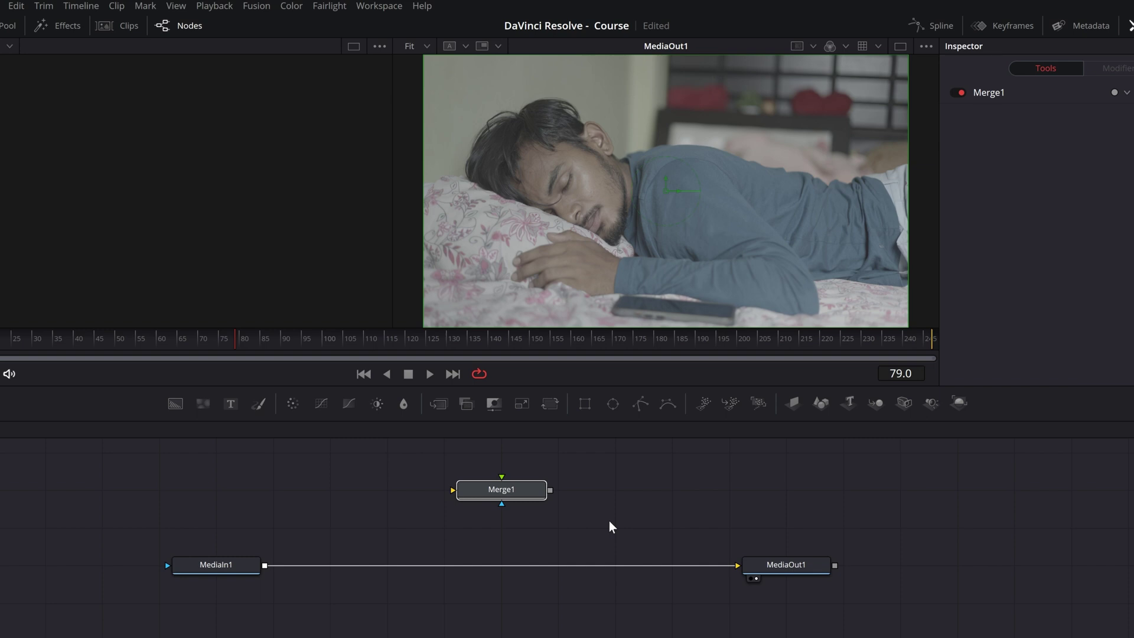
{"action": "key", "text": "ctrl+s"}
{"action": "left_click_drag", "start_coordinate": [155, 535], "coordinate": [305, 611]}
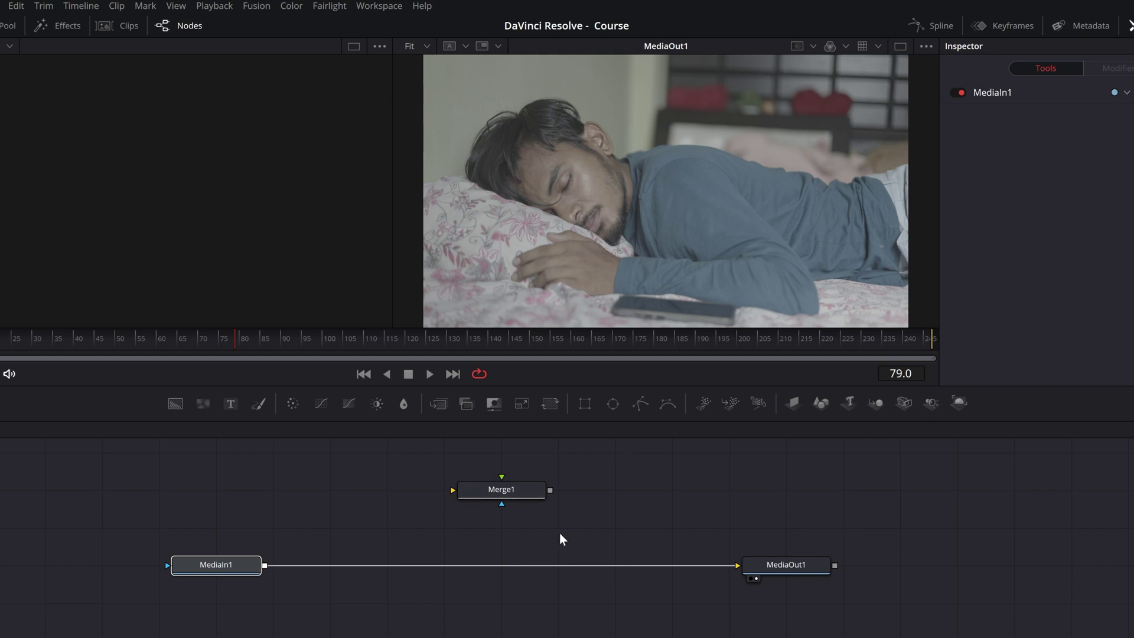
{"action": "left_click", "coordinate": [519, 495]}
{"action": "mouse_move", "coordinate": [526, 491]}
{"action": "left_mouse_down"}
{"action": "mouse_move", "coordinate": [493, 487]}
{"action": "mouse_move", "coordinate": [530, 481]}
{"action": "left_mouse_up"}
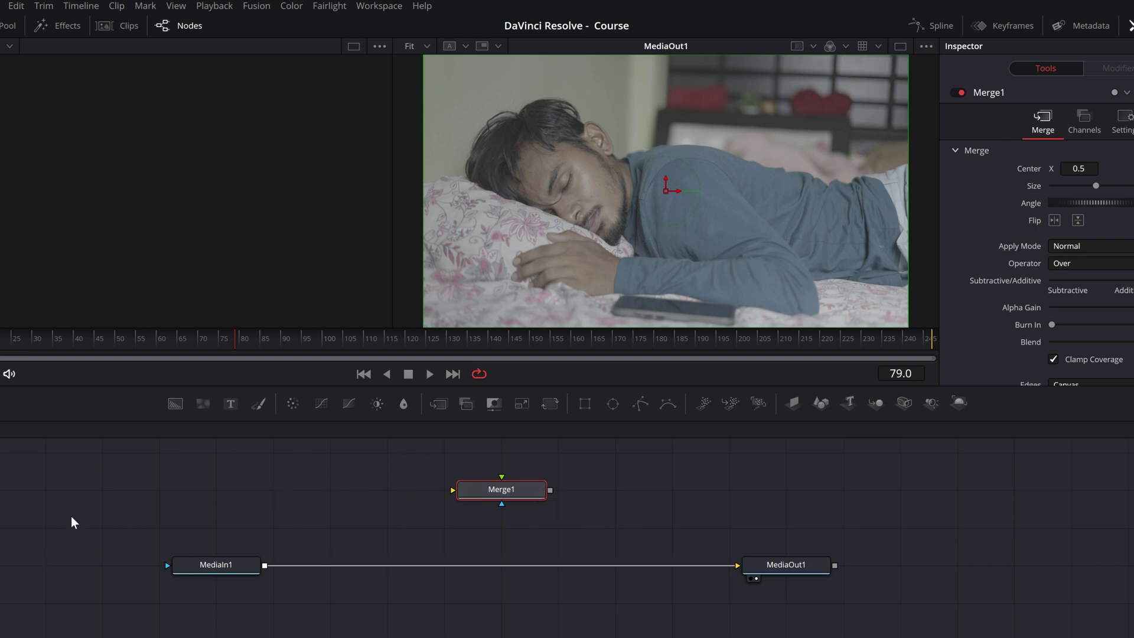
{"action": "left_click_drag", "start_coordinate": [71, 516], "coordinate": [306, 602]}
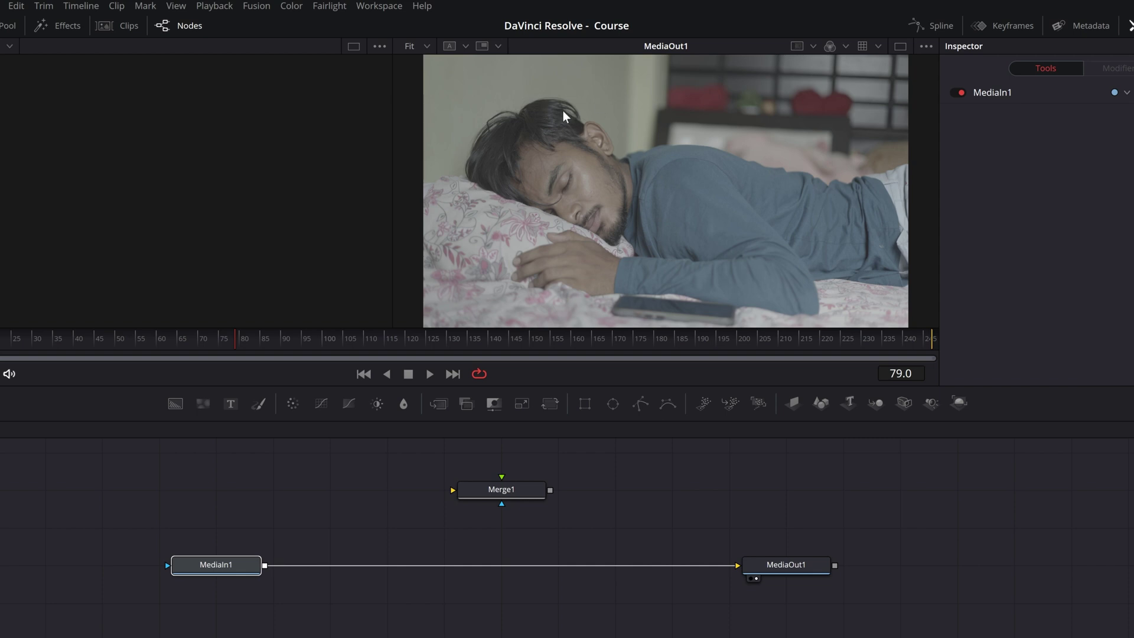
{"action": "left_click", "coordinate": [299, 524]}
{"action": "left_click_drag", "start_coordinate": [140, 519], "coordinate": [403, 637]}
{"action": "left_click", "coordinate": [979, 541]}
{"action": "left_click_drag", "start_coordinate": [724, 509], "coordinate": [928, 635]}
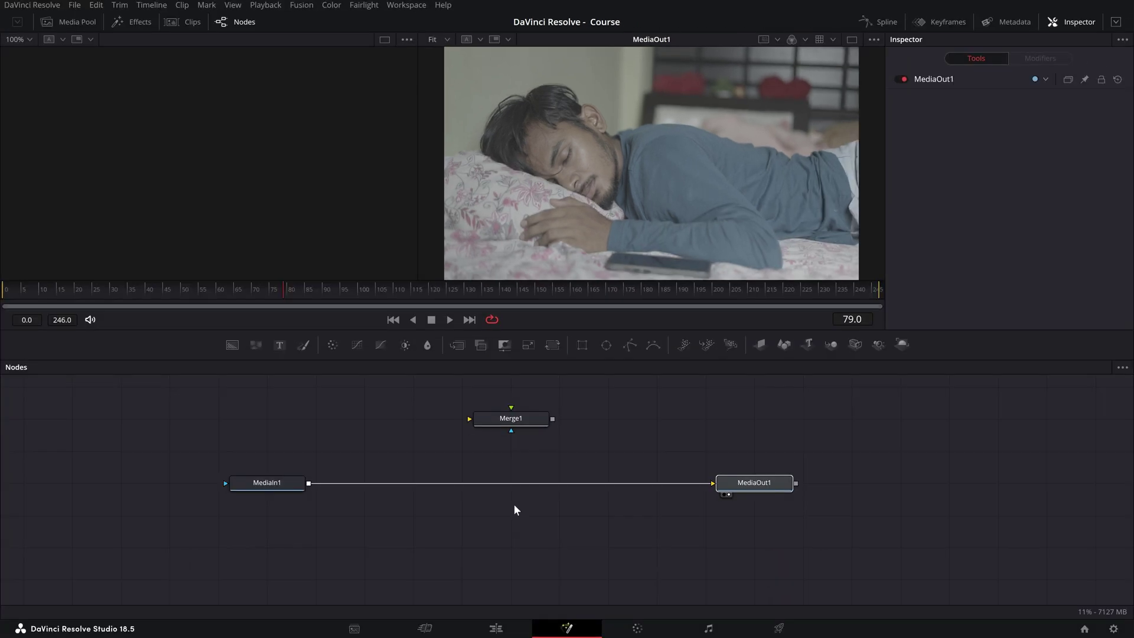
Look at the MVI_0424.MP4 clip in the Edit page timeline and return to its Fusion composition.
{"action": "left_click", "coordinate": [504, 629]}
{"action": "scroll", "coordinate": [533, 496], "scroll_direction": "down", "scroll_amount": 3}
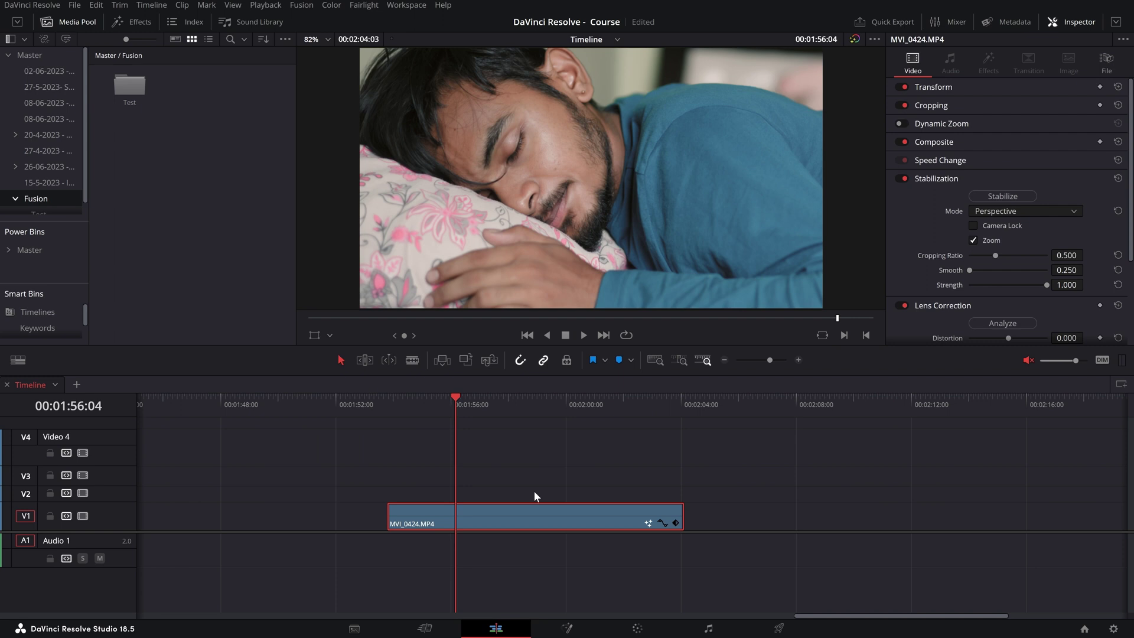
{"action": "left_click", "coordinate": [567, 628]}
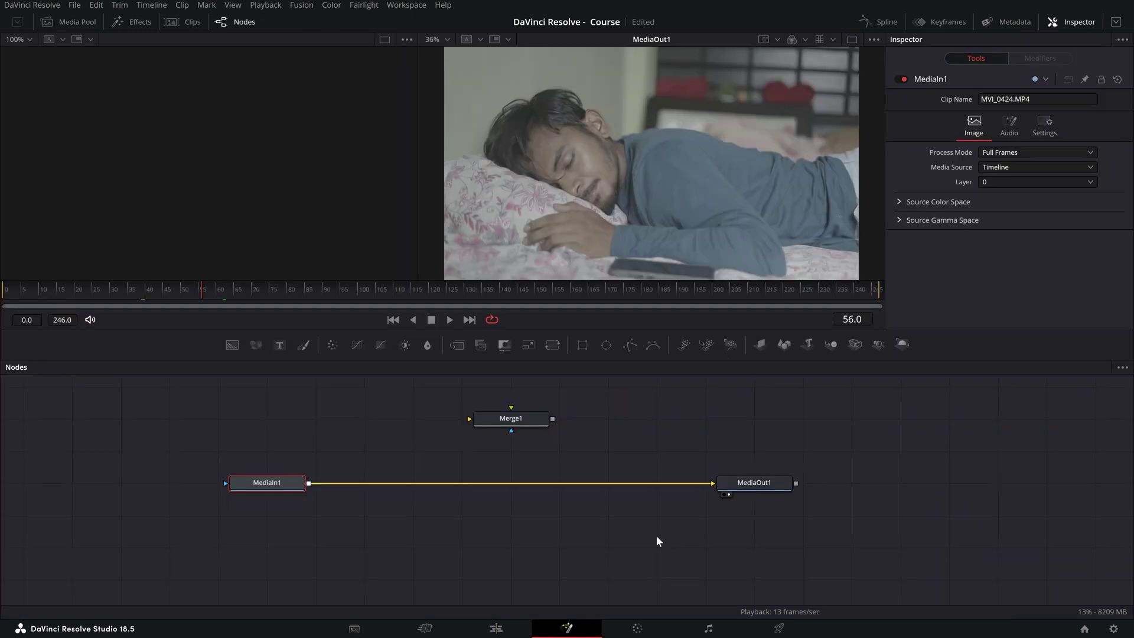
Move the Merge1 node down closer to the connection between MediaIn1 and MediaOut1.
{"action": "left_click", "coordinate": [341, 538]}
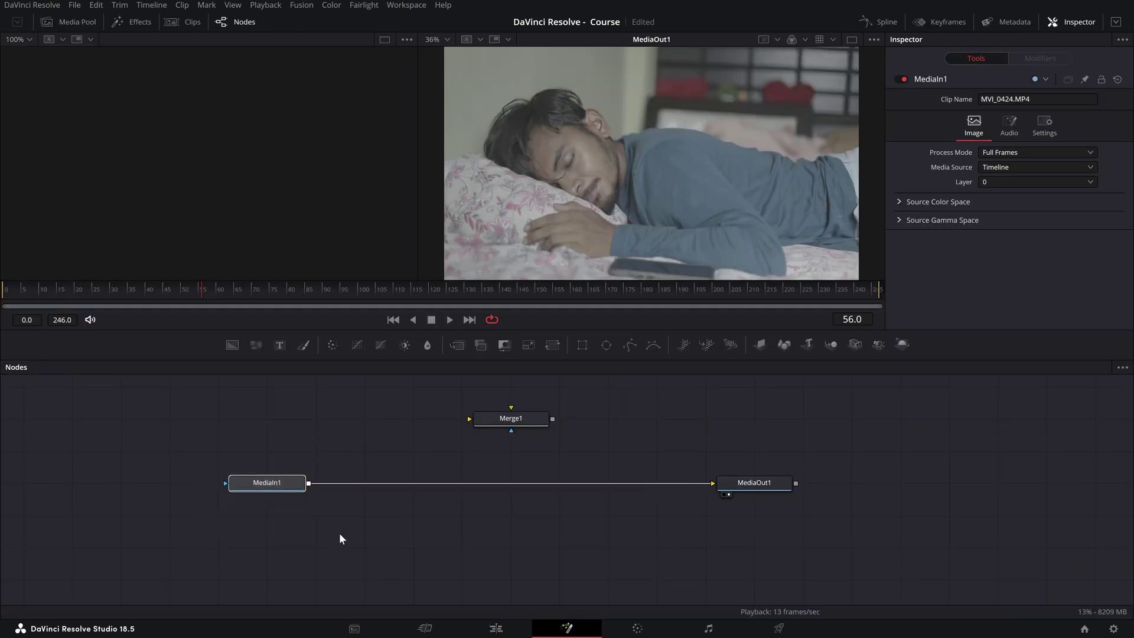
{"action": "left_click_drag", "start_coordinate": [693, 430], "coordinate": [806, 511]}
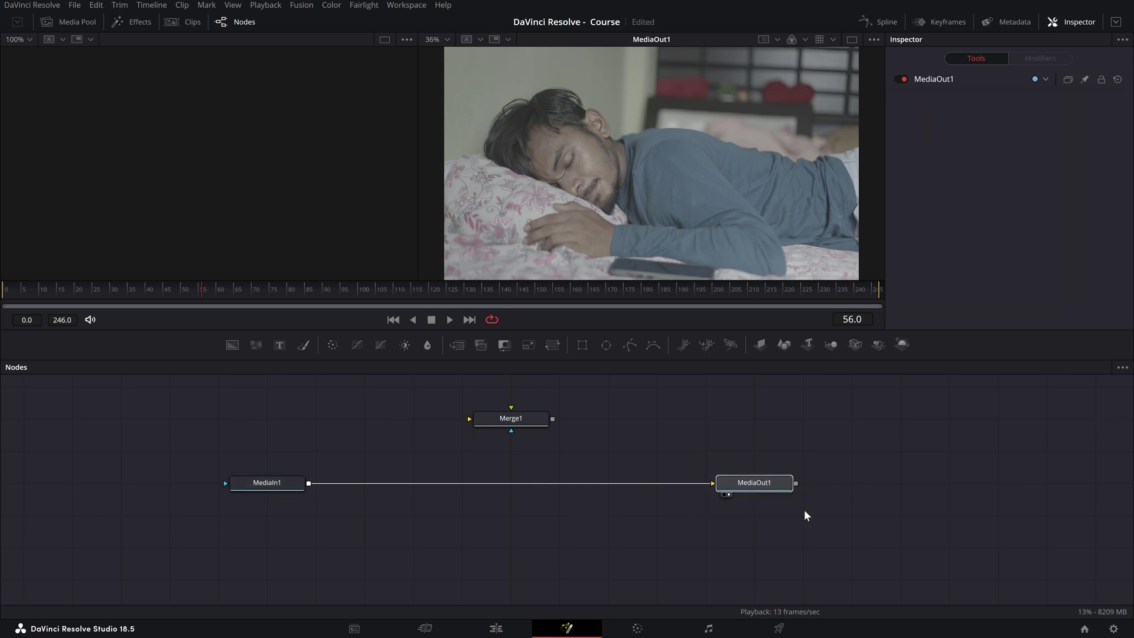
{"action": "left_click", "coordinate": [624, 418]}
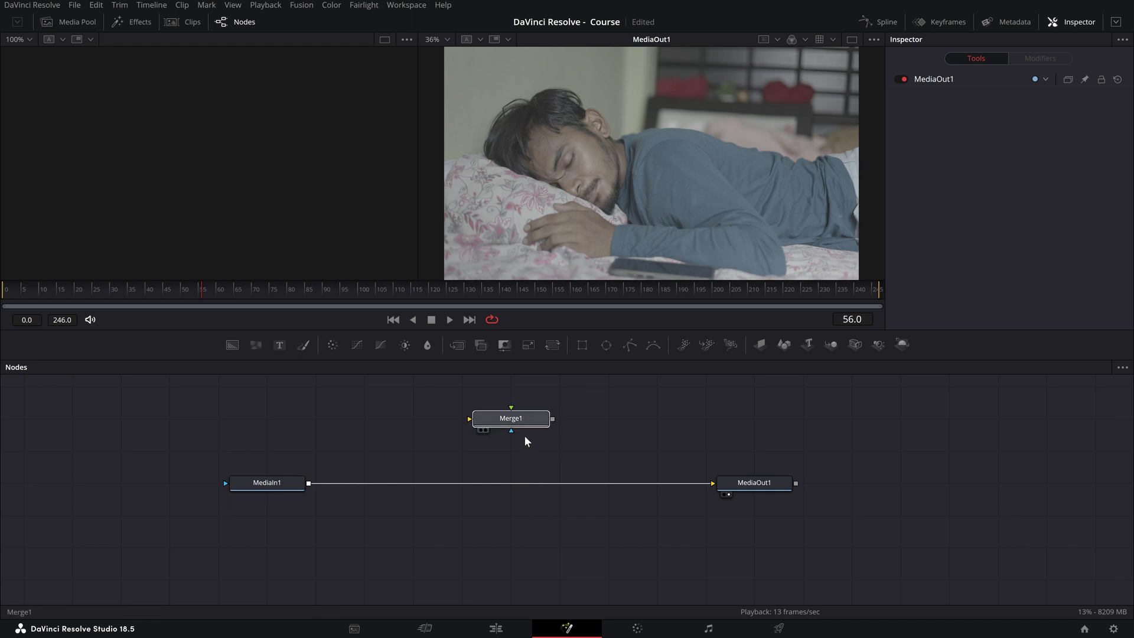
{"action": "left_click_drag", "start_coordinate": [524, 420], "coordinate": [524, 453]}
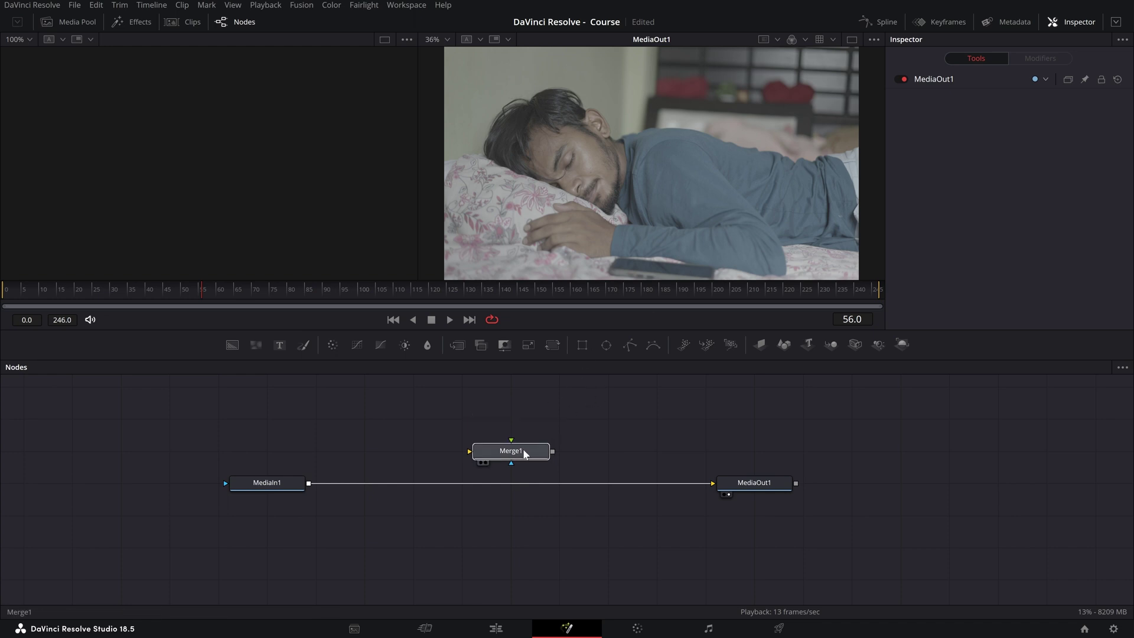
{"action": "left_click", "coordinate": [281, 485]}
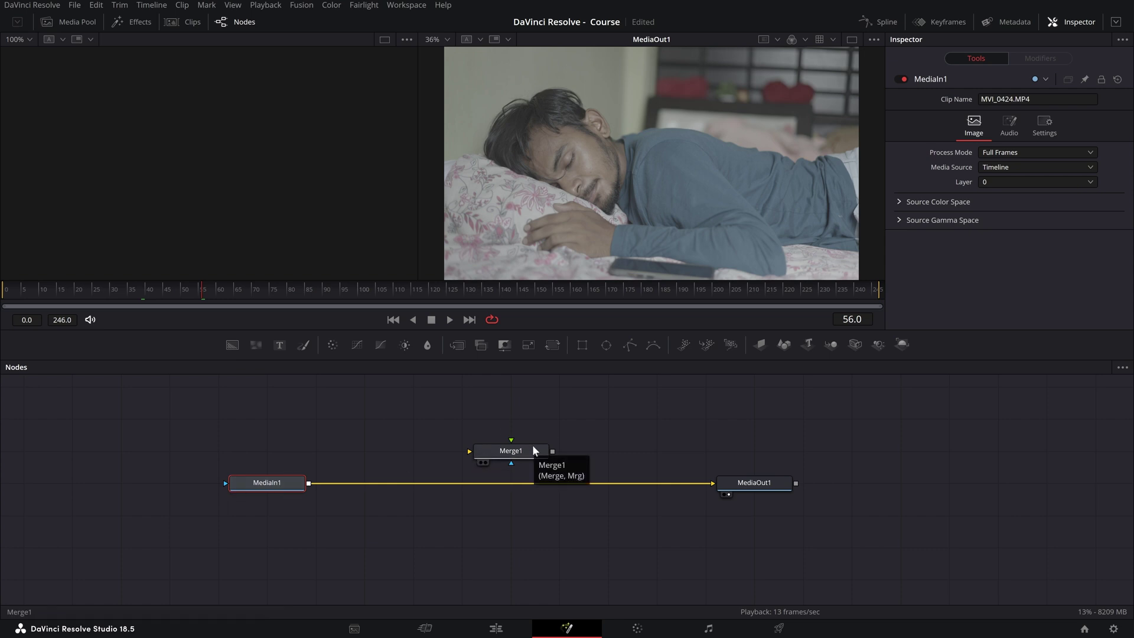
{"action": "left_click", "coordinate": [358, 517]}
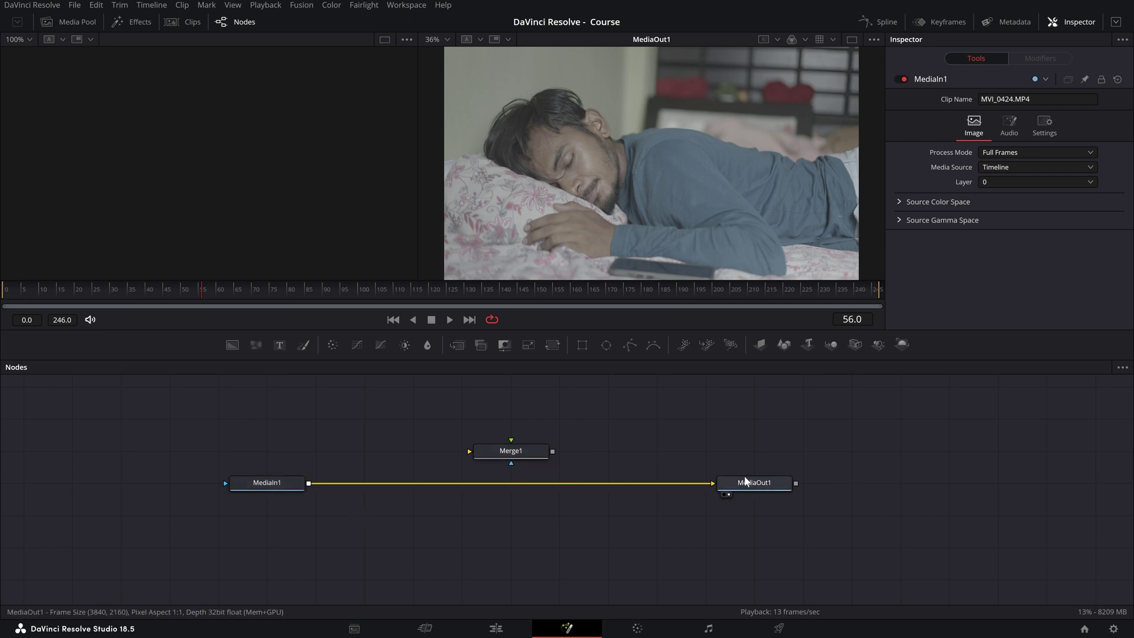
{"action": "left_click", "coordinate": [519, 451]}
{"action": "left_click_drag", "start_coordinate": [215, 452], "coordinate": [338, 525]}
{"action": "left_click_drag", "start_coordinate": [438, 420], "coordinate": [587, 461]}
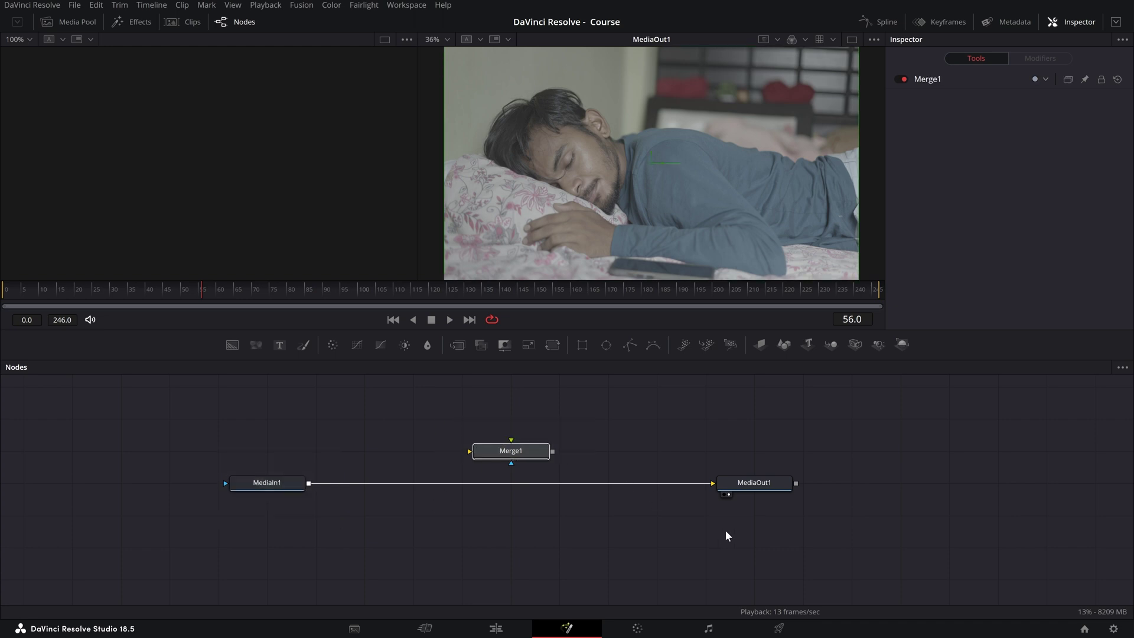
{"action": "left_click", "coordinate": [598, 451]}
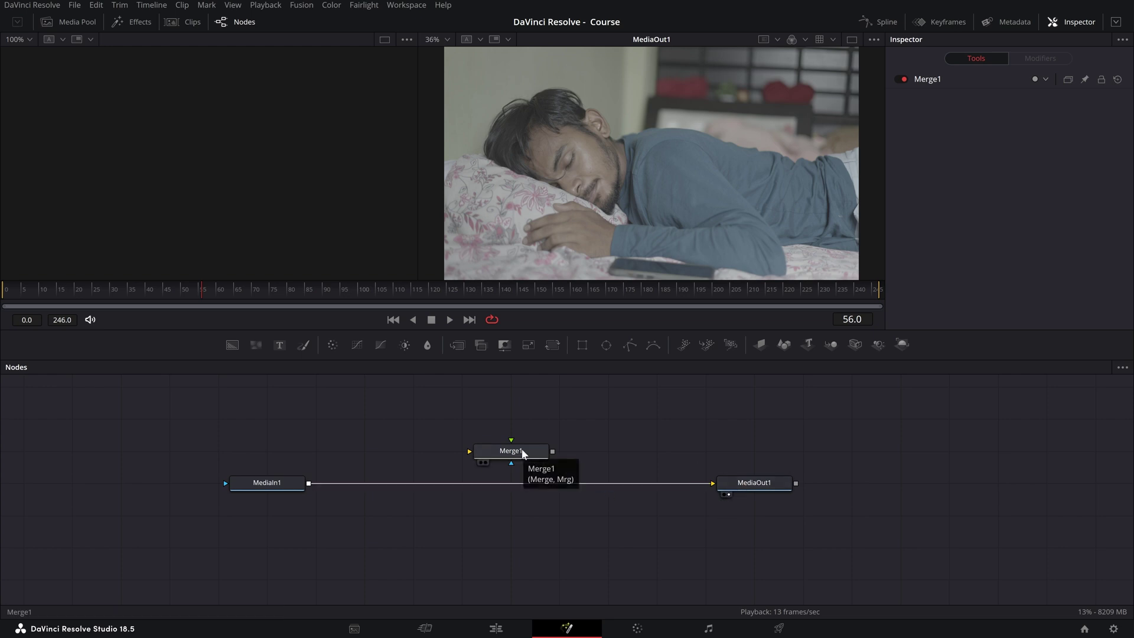
{"action": "left_click_drag", "start_coordinate": [198, 437], "coordinate": [303, 523]}
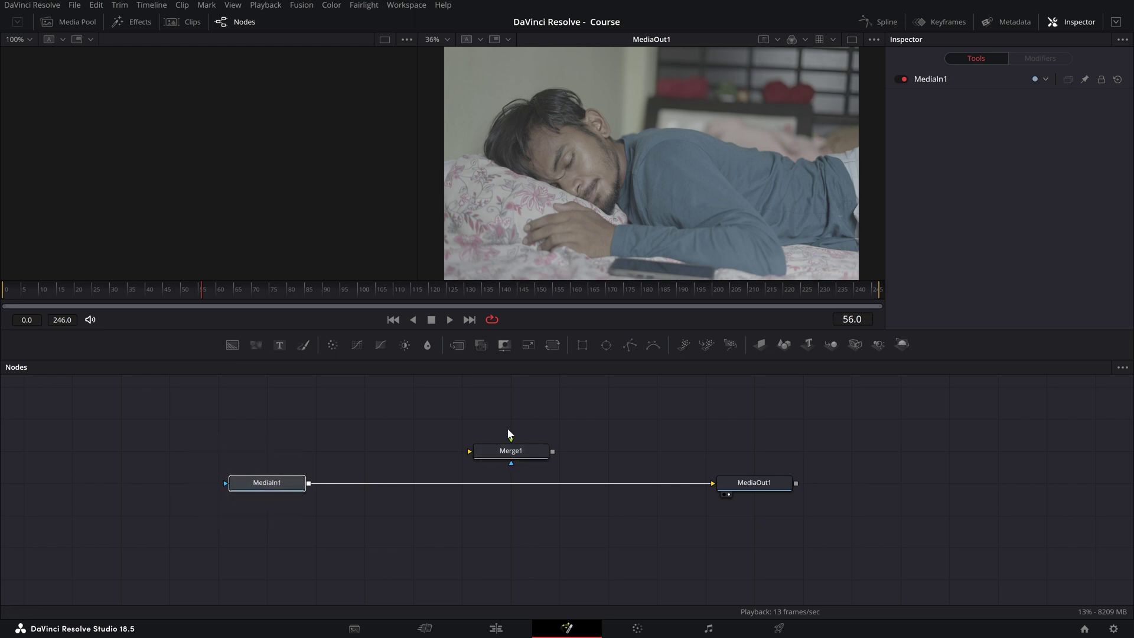
{"action": "left_click_drag", "start_coordinate": [439, 409], "coordinate": [553, 526]}
{"action": "left_click_drag", "start_coordinate": [745, 448], "coordinate": [845, 526]}
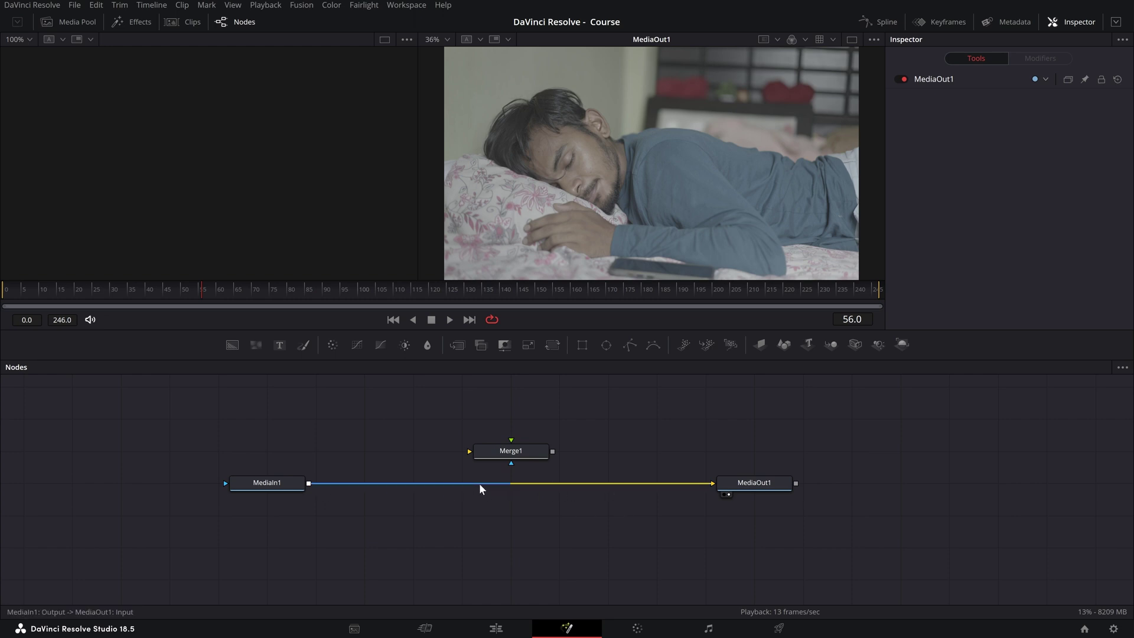
Replace the direct MediaIn1 to MediaOut1 connection by wiring MediaIn1 into Merge1's background input and Merge1's output into MediaOut1.
{"action": "left_click", "coordinate": [606, 483]}
{"action": "key", "text": "Delete"}
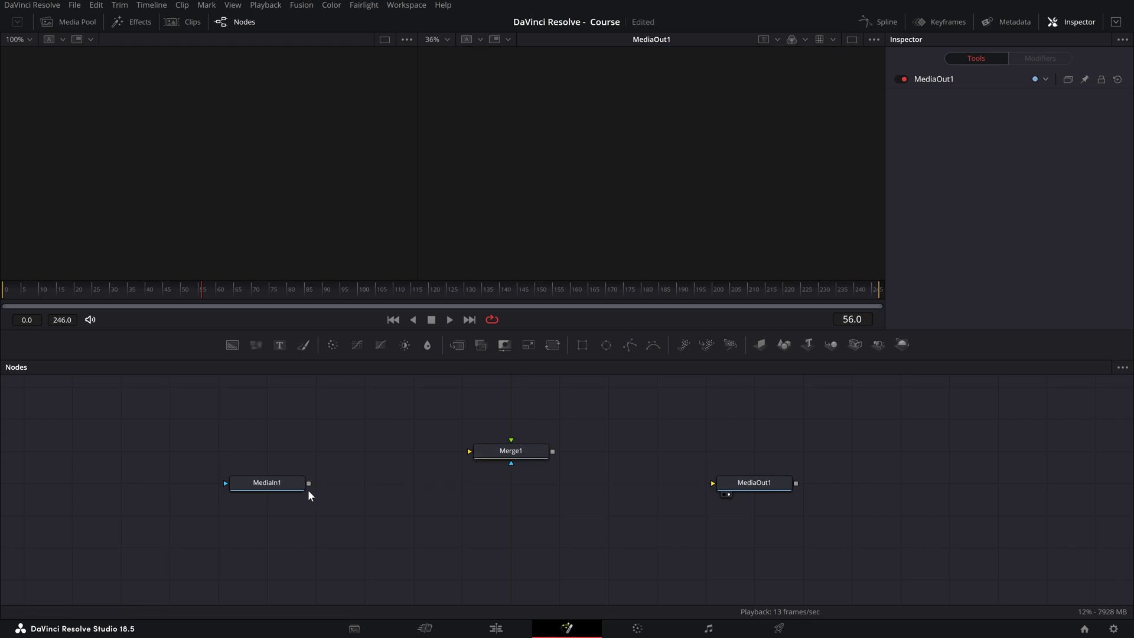
{"action": "left_click_drag", "start_coordinate": [309, 485], "coordinate": [469, 451]}
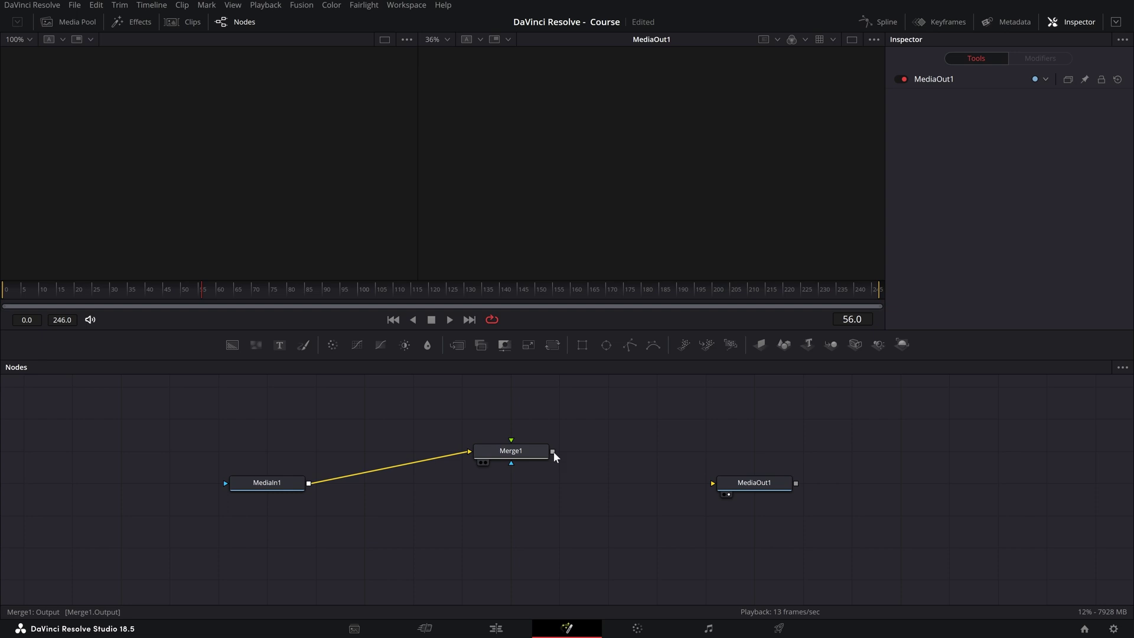
{"action": "left_click_drag", "start_coordinate": [554, 451], "coordinate": [711, 484]}
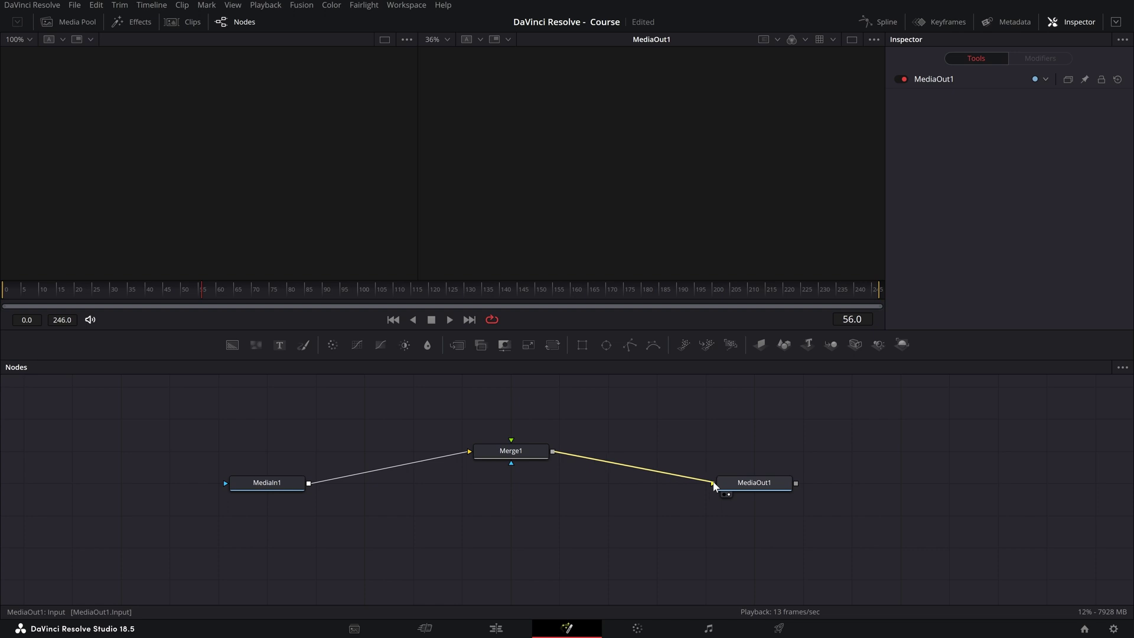
{"action": "left_click", "coordinate": [532, 484]}
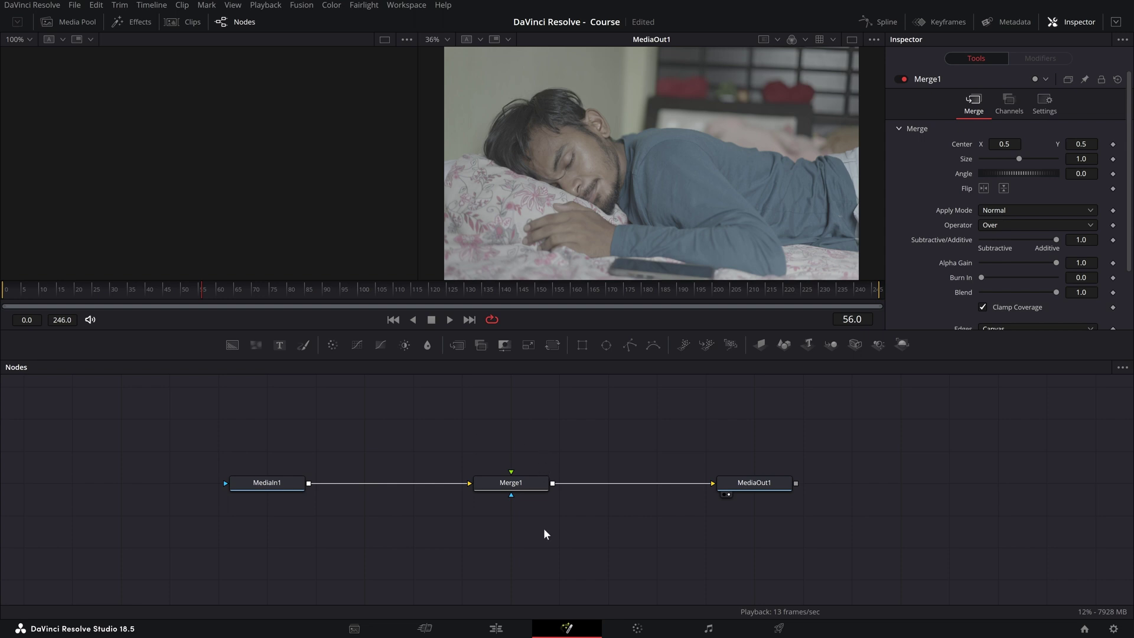
Undo the manual rewiring of Merge1 to restore the direct connection from MediaIn1 to MediaOut1.
{"action": "key", "text": "ctrl+z"}
{"action": "key", "text": "ctrl+z"}
{"action": "key", "text": "ctrl+z"}
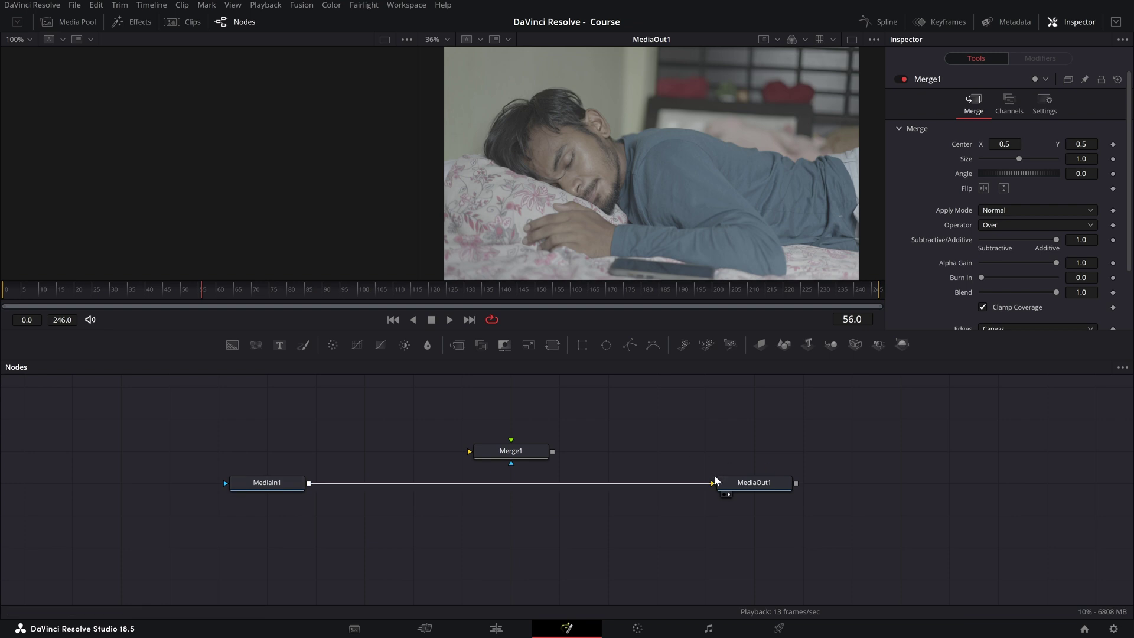
Insert Merge1 into the existing connection between MediaIn1 and MediaOut1 by placing the node onto the line.
{"action": "left_click", "coordinate": [535, 453]}
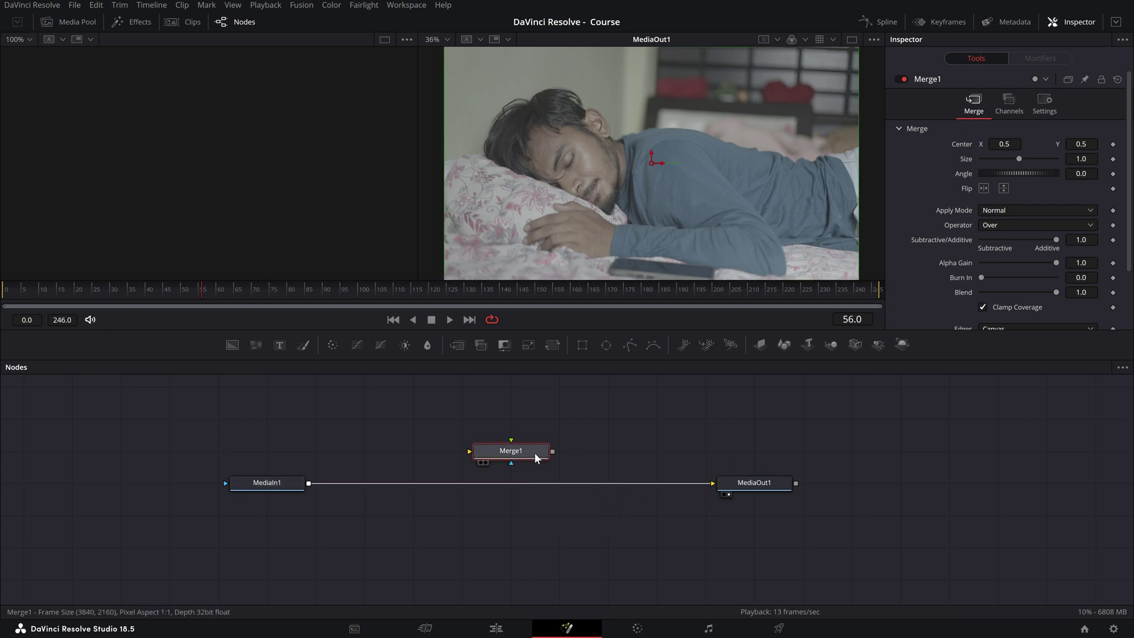
{"action": "left_click_drag", "start_coordinate": [535, 458], "coordinate": [533, 487]}
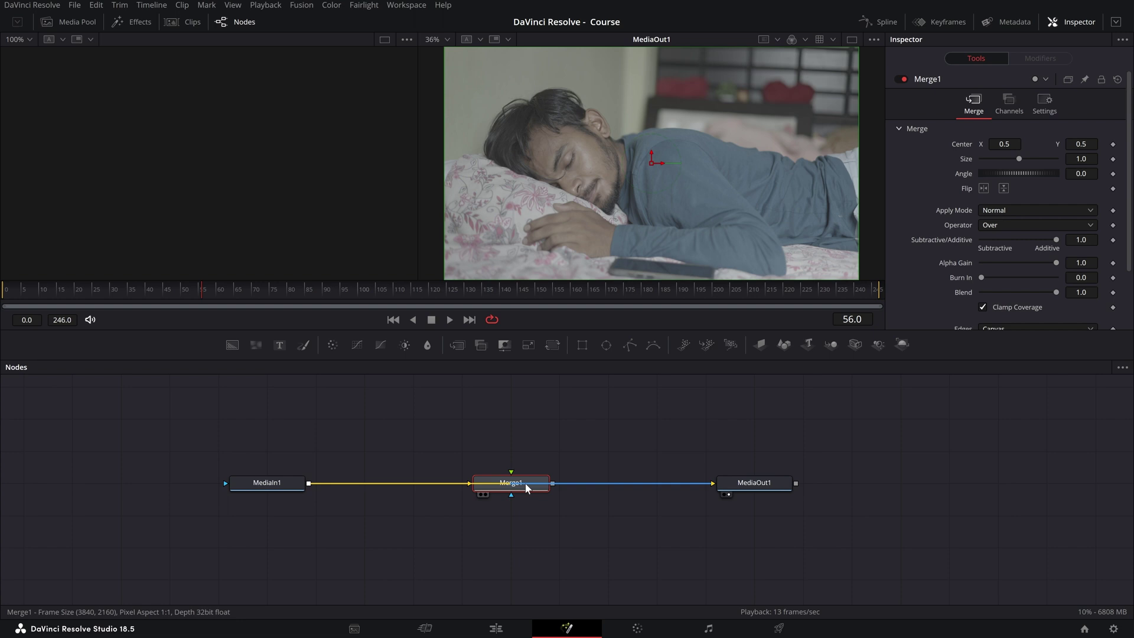
{"action": "left_click", "coordinate": [527, 487]}
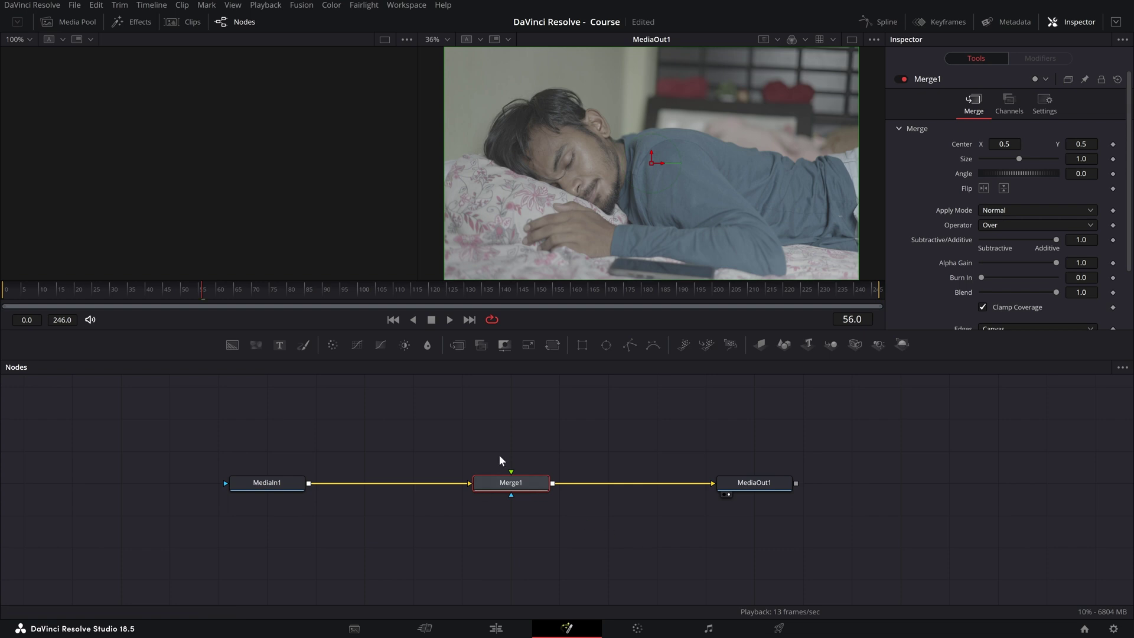
{"action": "left_click", "coordinate": [498, 454]}
{"action": "left_click", "coordinate": [520, 484]}
{"action": "left_click", "coordinate": [520, 434]}
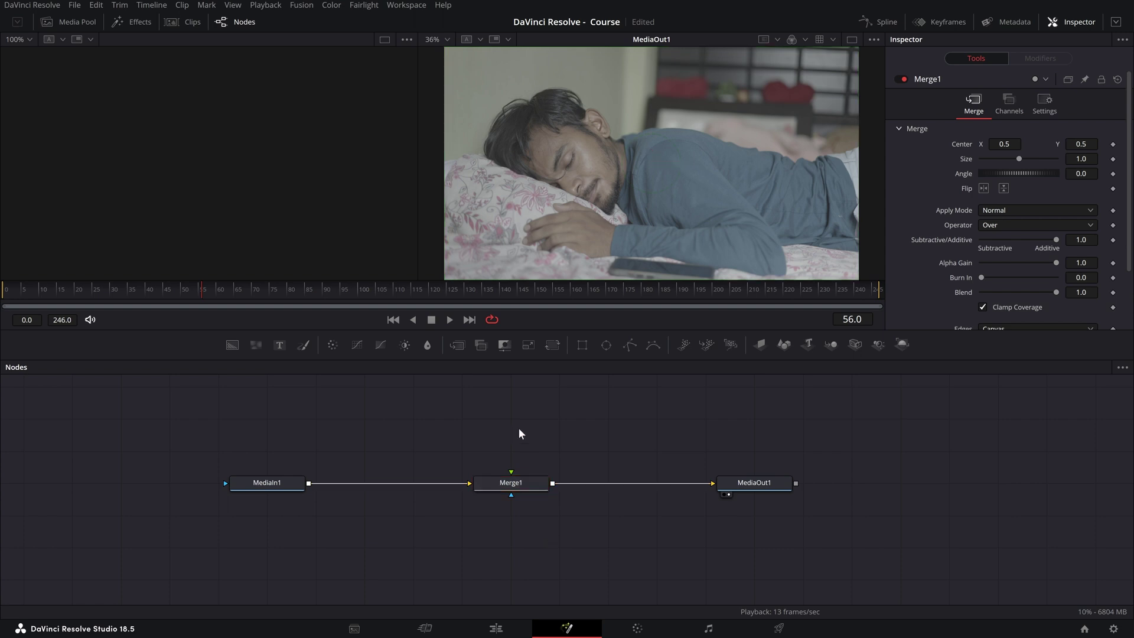
Add the clip IMG_8613.MOV from the 15-5-2023 media bin to the node graph and place its node just above MediaIn1.
{"action": "left_click", "coordinate": [69, 21]}
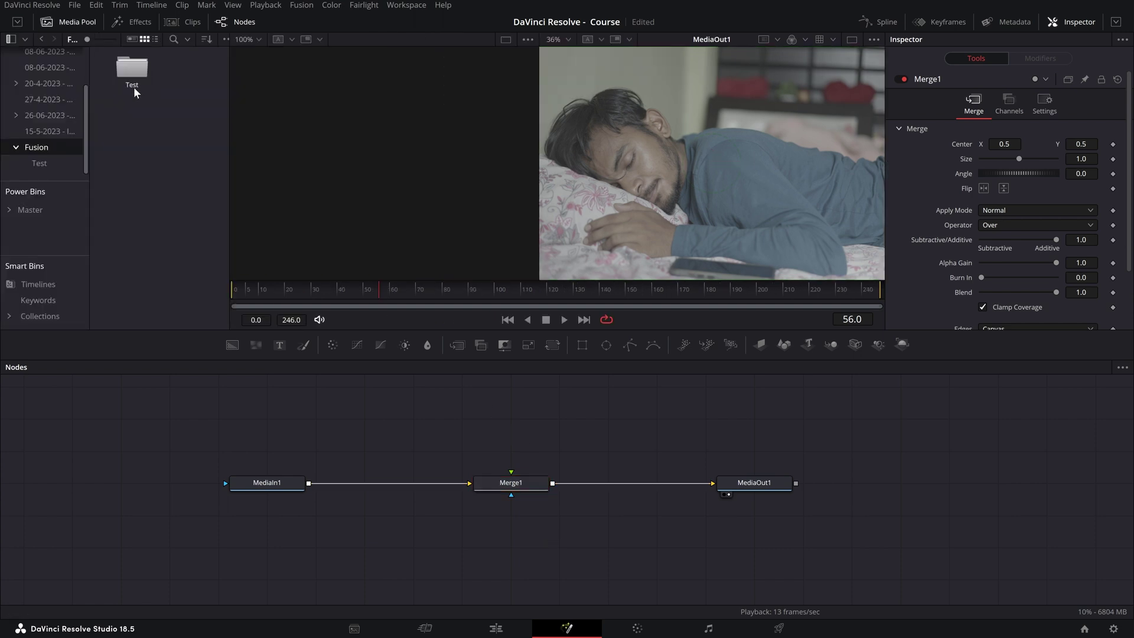
{"action": "left_click", "coordinate": [41, 131]}
{"action": "left_click_drag", "start_coordinate": [131, 151], "coordinate": [252, 435]}
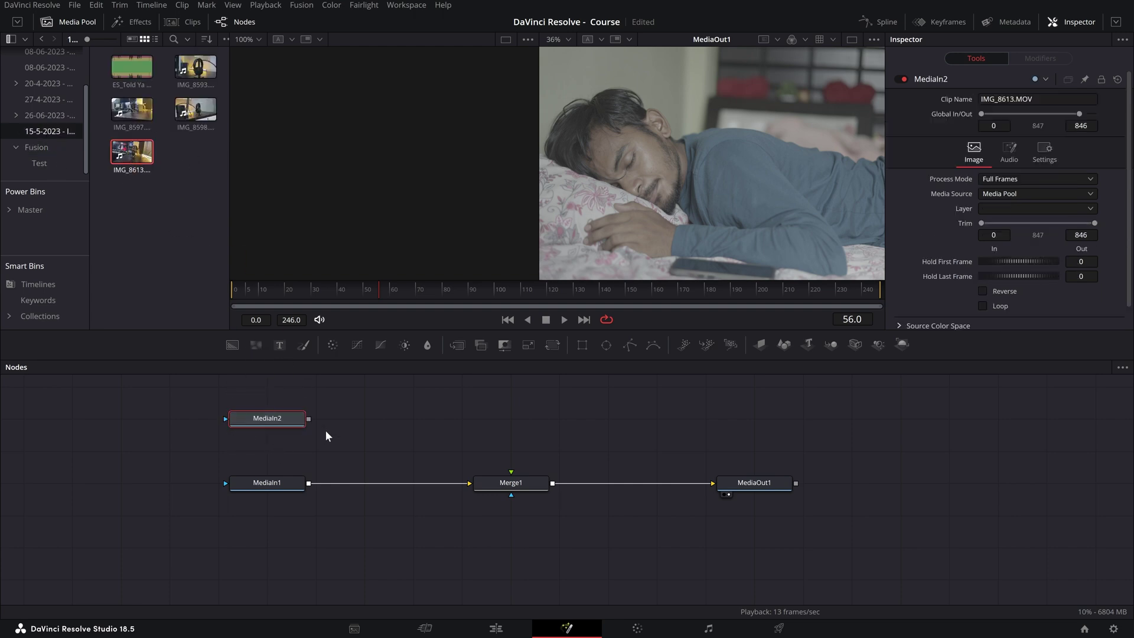
{"action": "left_click", "coordinate": [66, 22]}
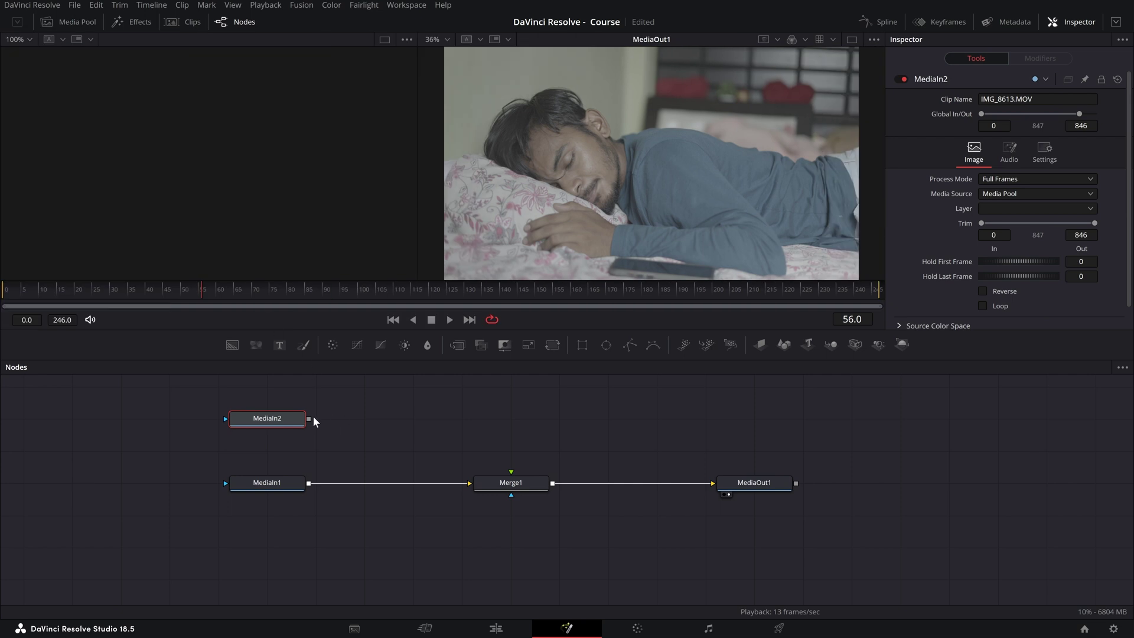
{"action": "left_click_drag", "start_coordinate": [286, 422], "coordinate": [286, 452]}
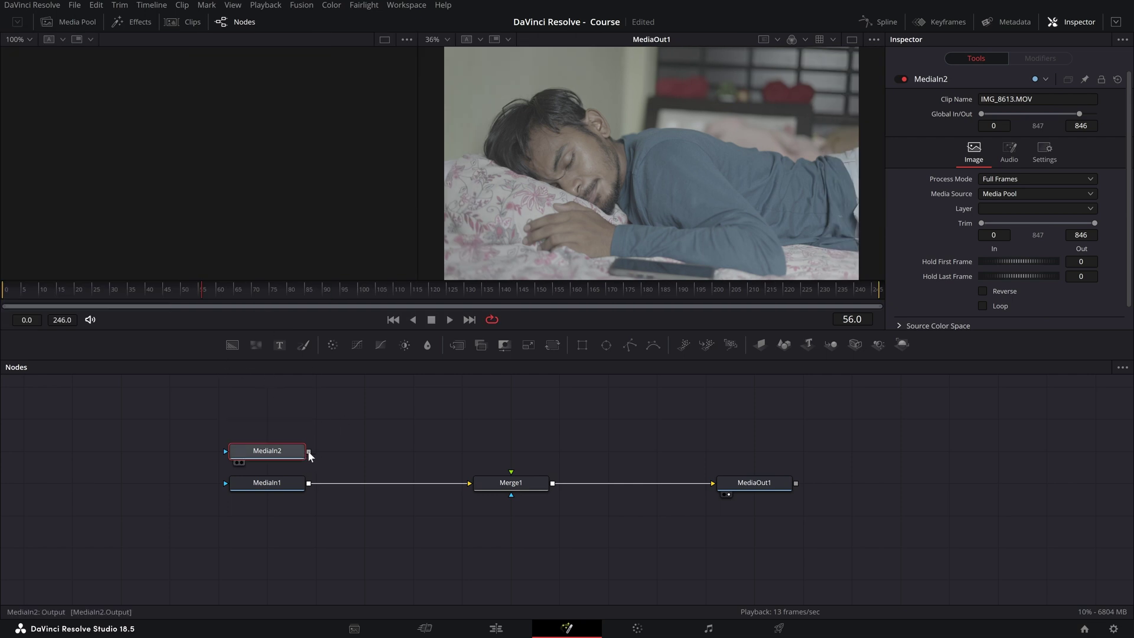
Connect MediaIn2 to Merge1's foreground input and place its node higher above MediaIn1, leaving a gap between them.
{"action": "left_click_drag", "start_coordinate": [308, 452], "coordinate": [483, 482]}
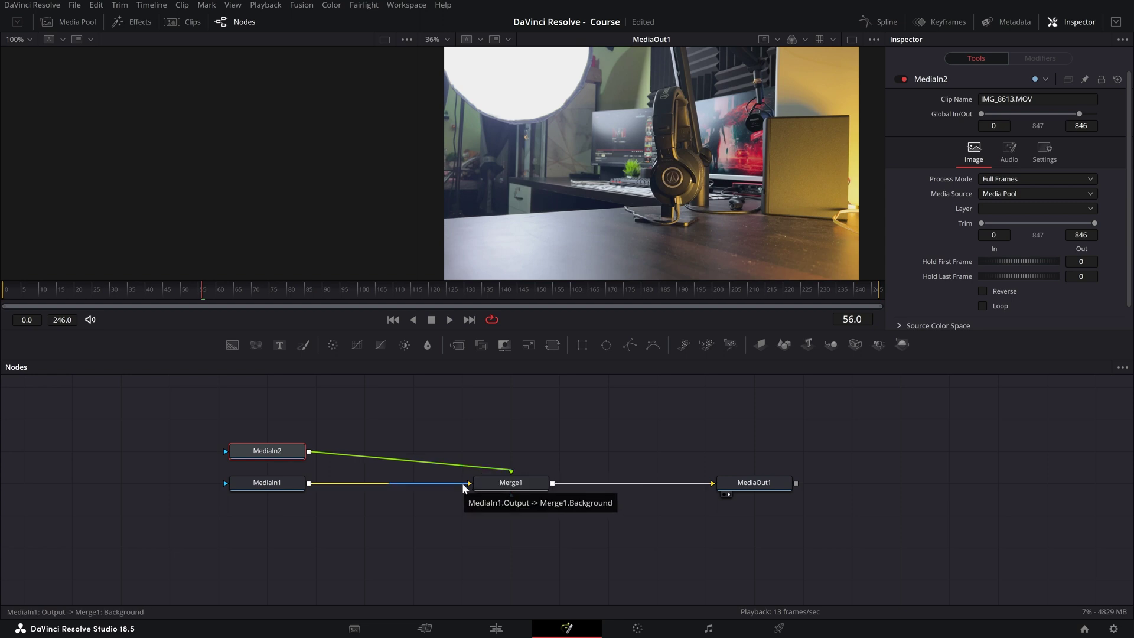
{"action": "left_click", "coordinate": [270, 486]}
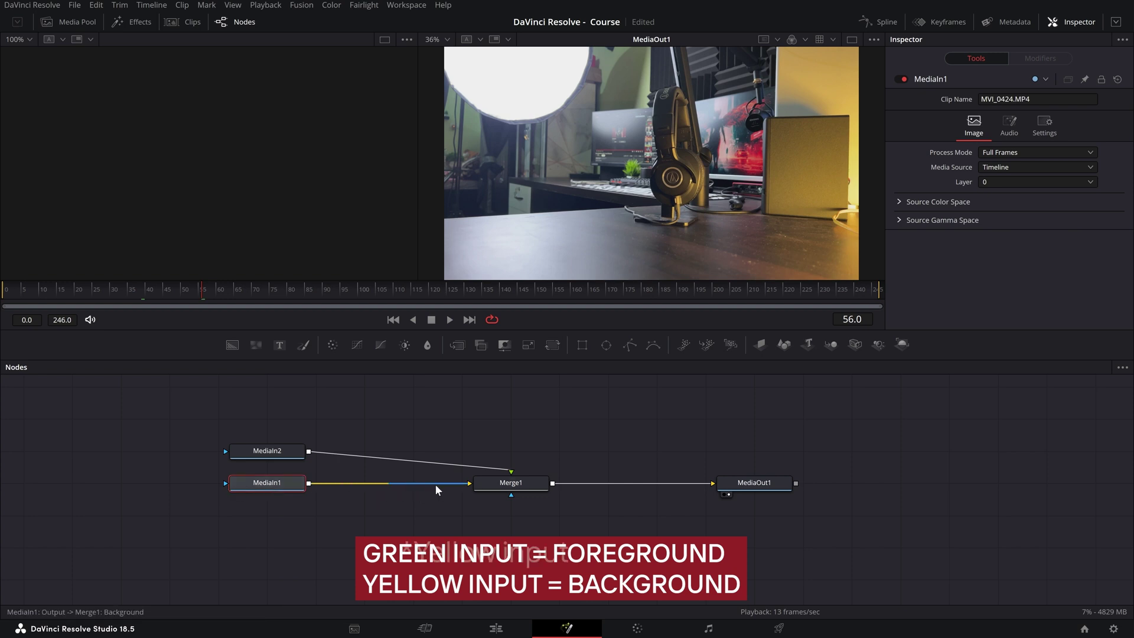
{"action": "left_click_drag", "start_coordinate": [282, 454], "coordinate": [345, 412]}
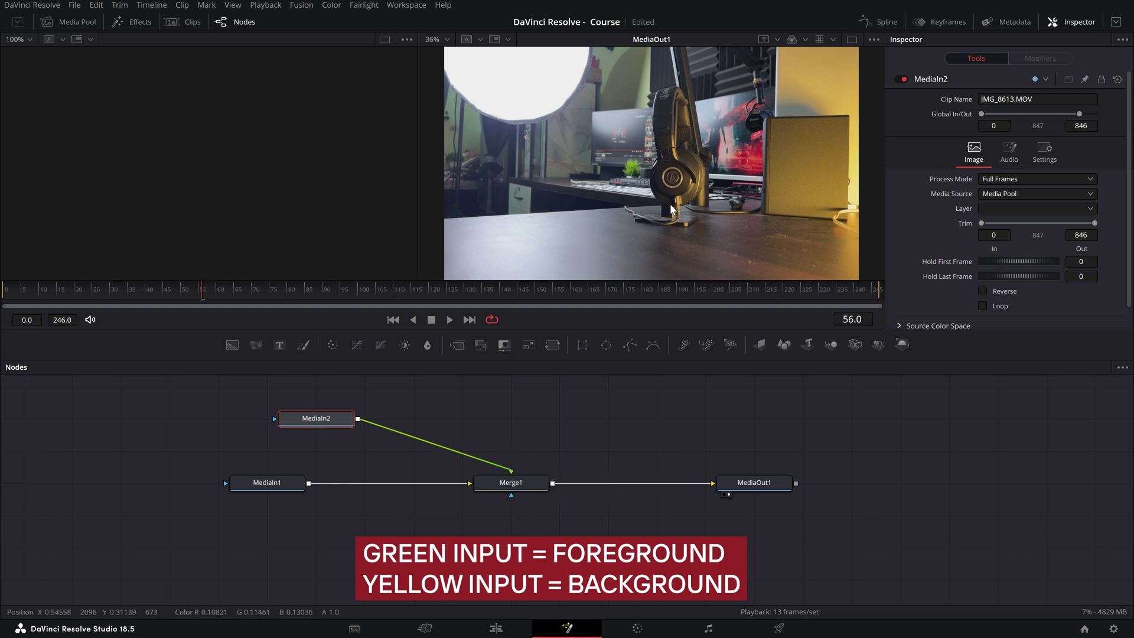
{"action": "left_click_drag", "start_coordinate": [339, 417], "coordinate": [289, 416]}
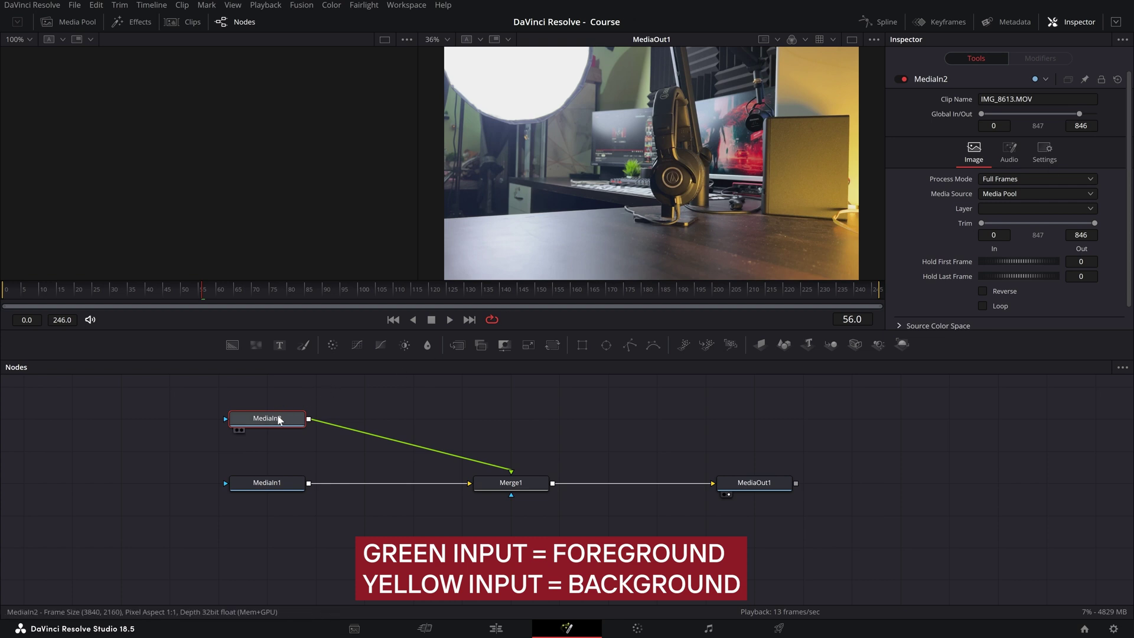
Insert a Transform node between MediaIn2 and Merge1 and set its Size to 0.61.
{"action": "left_click", "coordinate": [551, 346]}
{"action": "left_click_drag", "start_coordinate": [383, 423], "coordinate": [482, 423]}
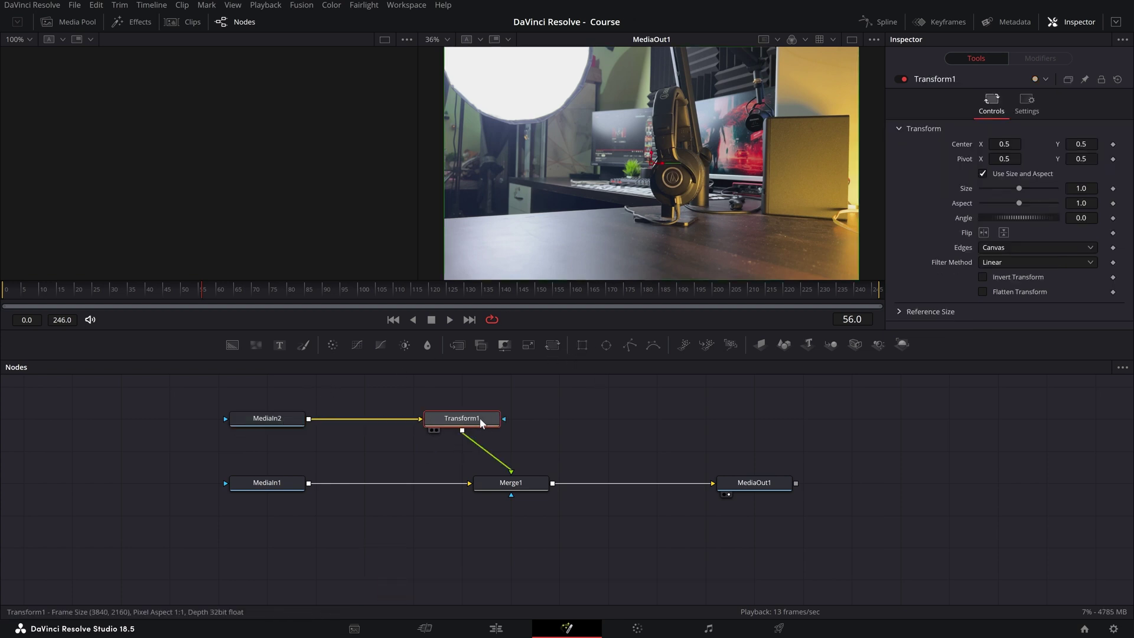
{"action": "left_click_drag", "start_coordinate": [1018, 188], "coordinate": [1006, 187]}
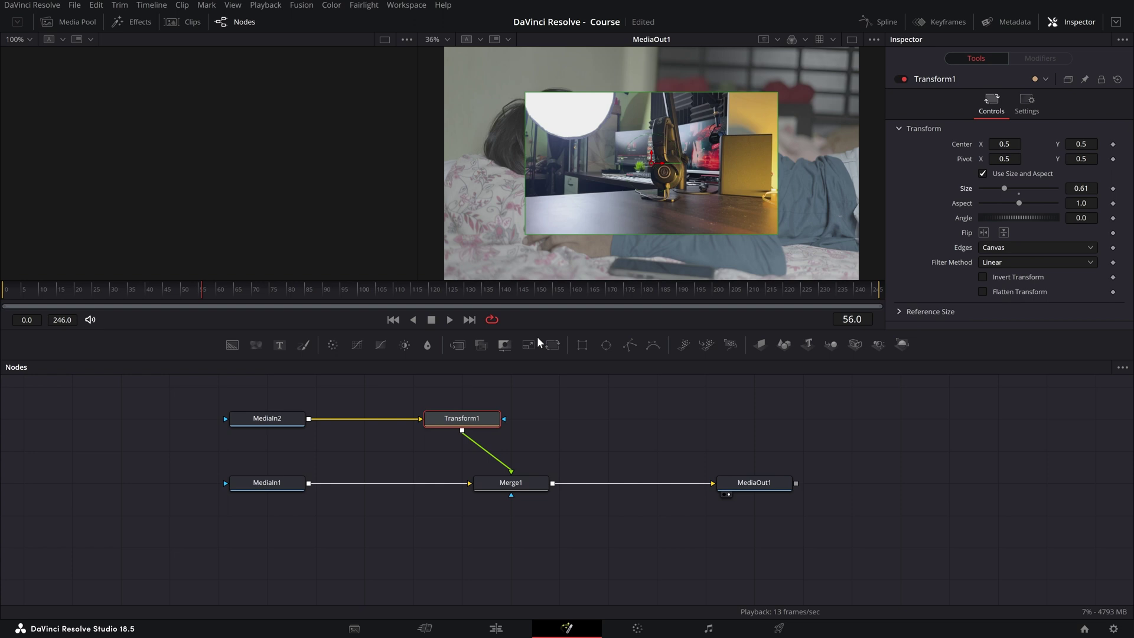
Undo the Transform1 size change and delete the MediaIn2 and Transform1 nodes.
{"action": "key", "text": "ctrl+z"}
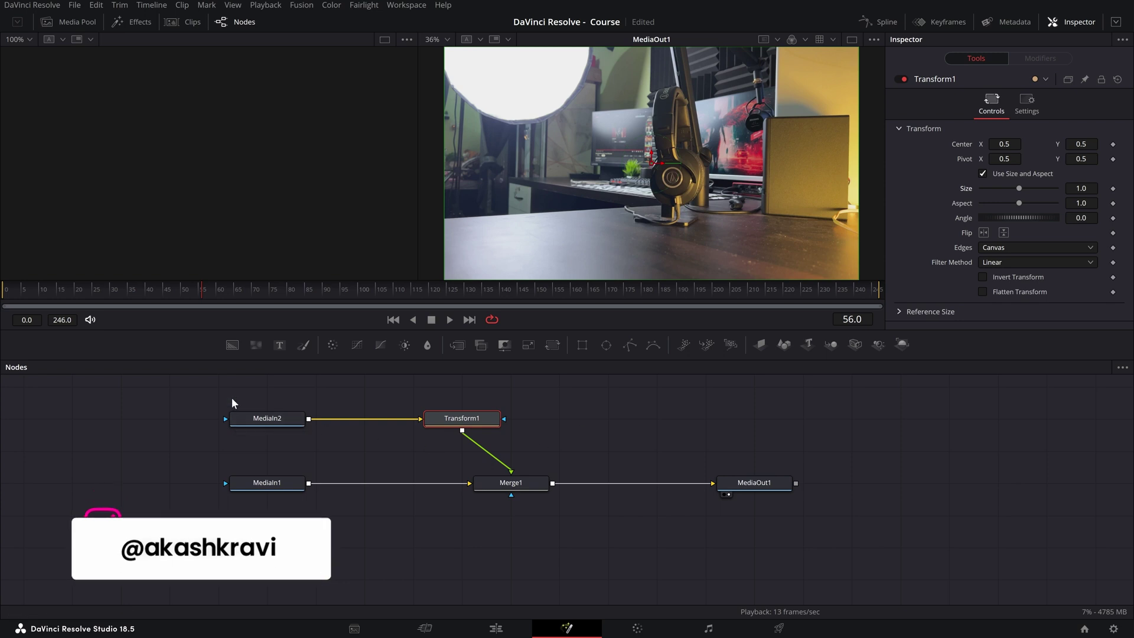
{"action": "left_click_drag", "start_coordinate": [221, 396], "coordinate": [530, 444]}
{"action": "key", "text": "Delete"}
{"action": "mouse_move", "coordinate": [427, 431]}
{"action": "left_mouse_down"}
{"action": "mouse_move", "coordinate": [603, 533]}
{"action": "mouse_move", "coordinate": [565, 501]}
{"action": "left_mouse_up"}
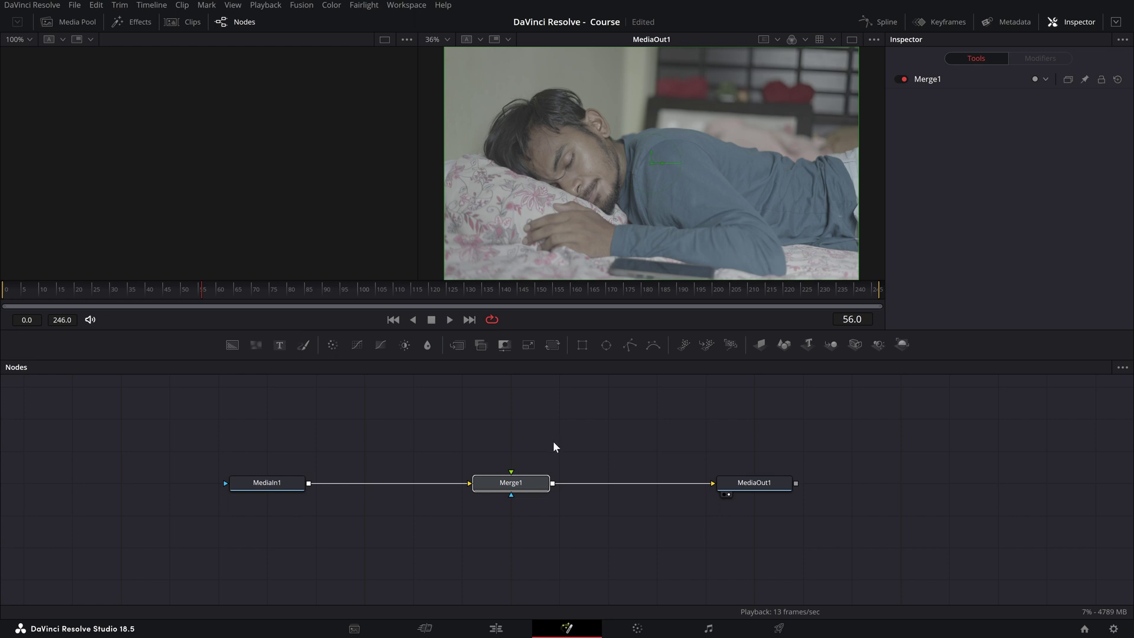
Add a Text node above Merge1 and connect its output to Merge1's foreground input.
{"action": "left_click", "coordinate": [597, 548]}
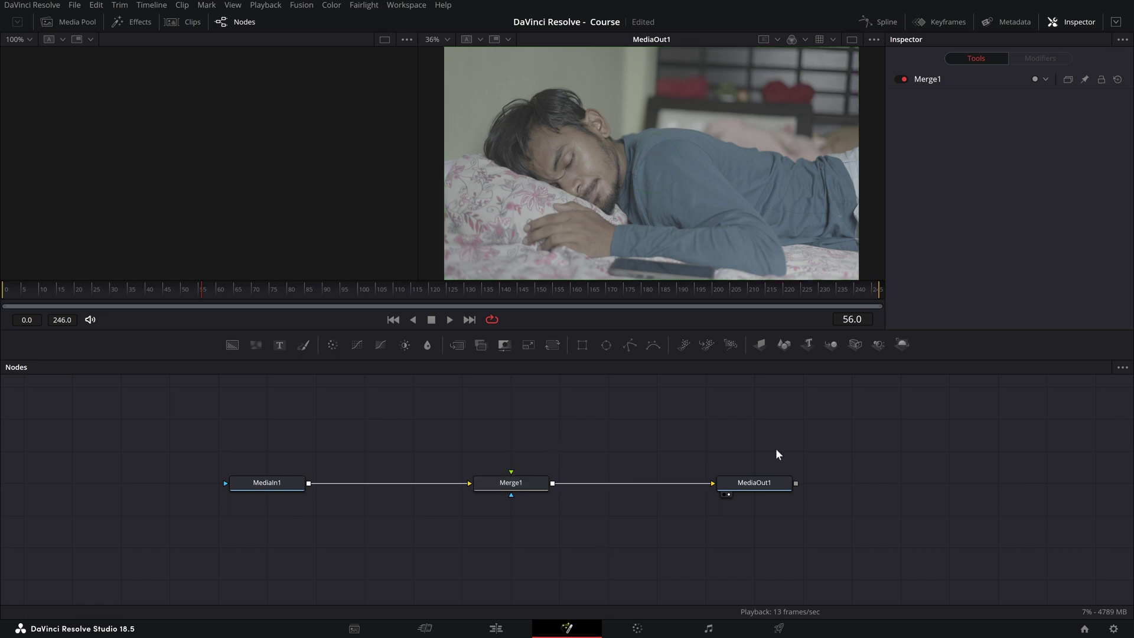
{"action": "left_click", "coordinate": [279, 345]}
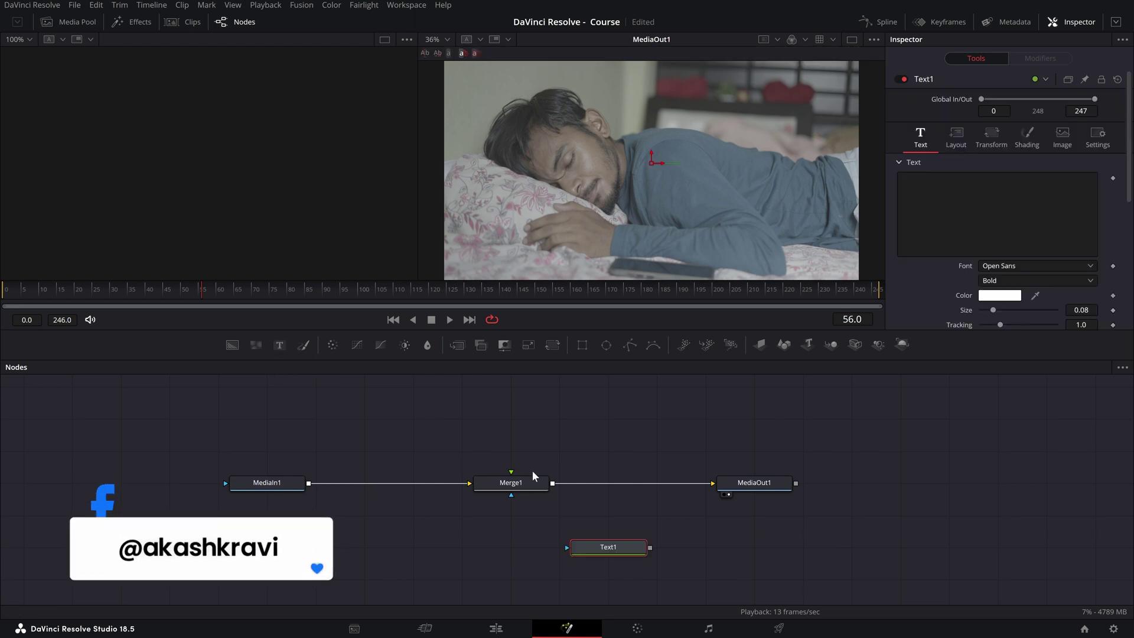
{"action": "left_click_drag", "start_coordinate": [620, 547], "coordinate": [512, 476]}
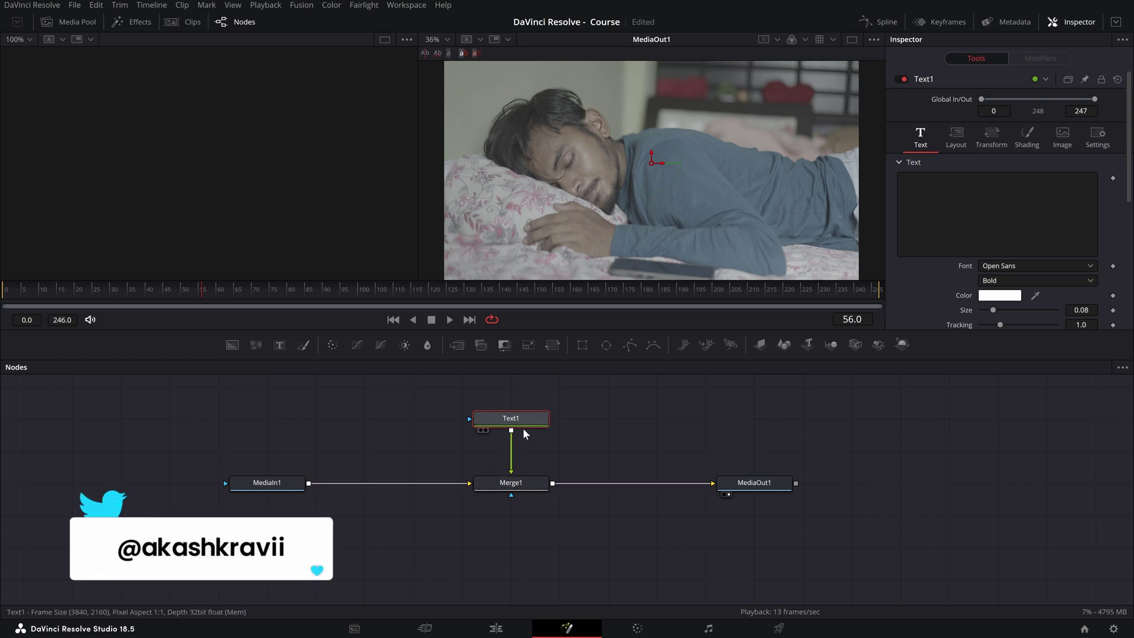
Enter "shot 1" as the Text1 text and set its style to Regular and its font to Montserrat.
{"action": "left_click", "coordinate": [998, 213]}
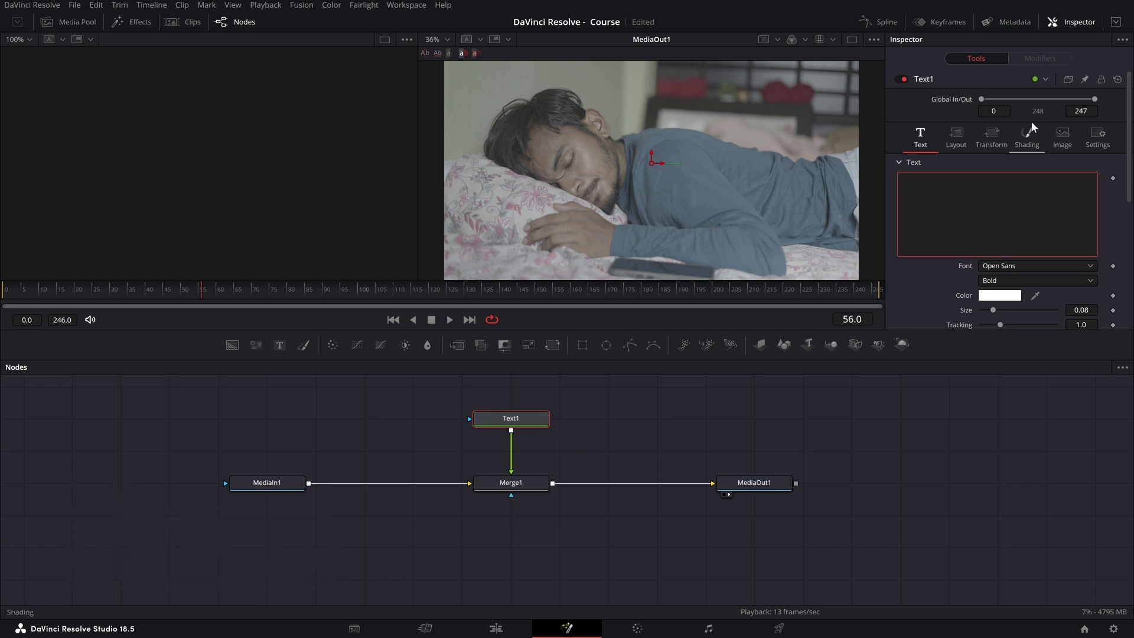
{"action": "type", "text": "shot 1"}
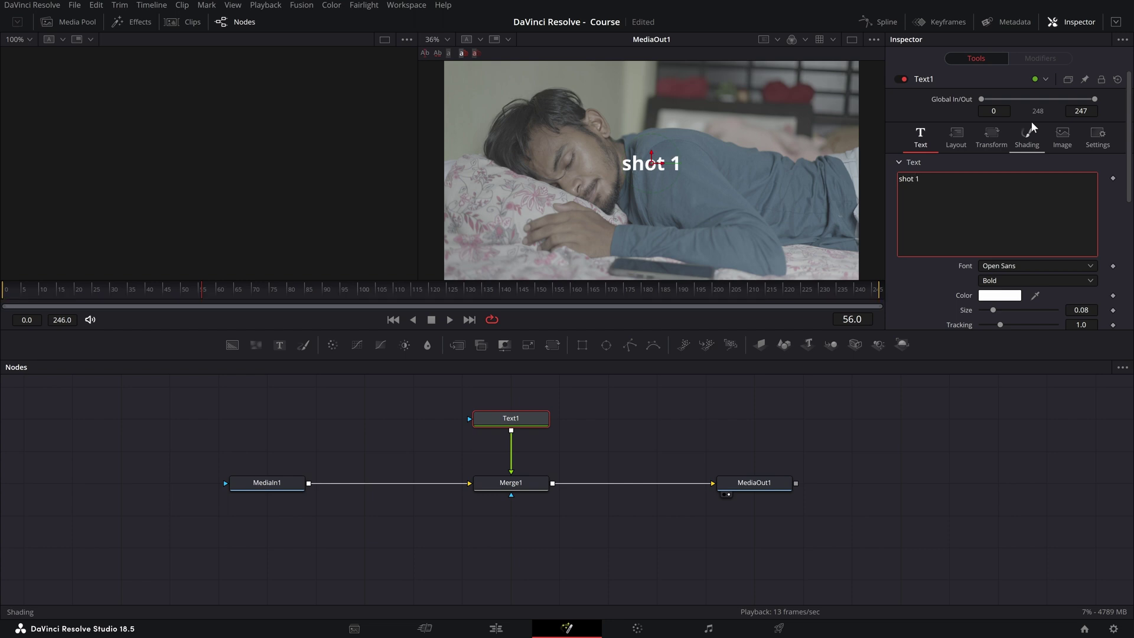
{"action": "left_click", "coordinate": [1037, 278]}
{"action": "left_click", "coordinate": [1037, 314]}
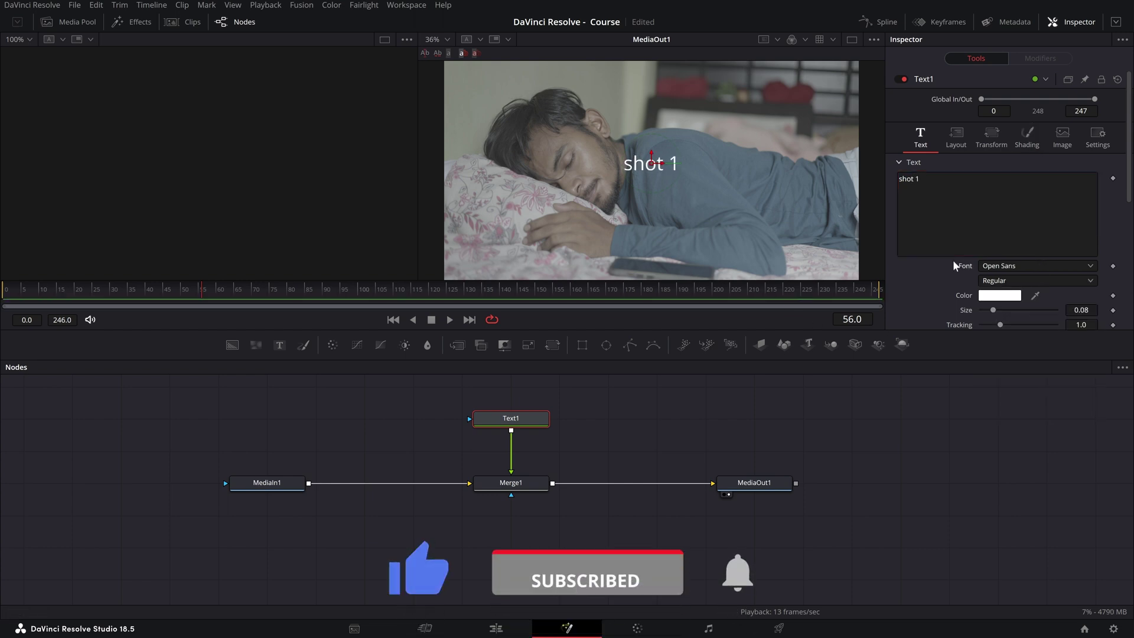
{"action": "left_click", "coordinate": [1007, 265]}
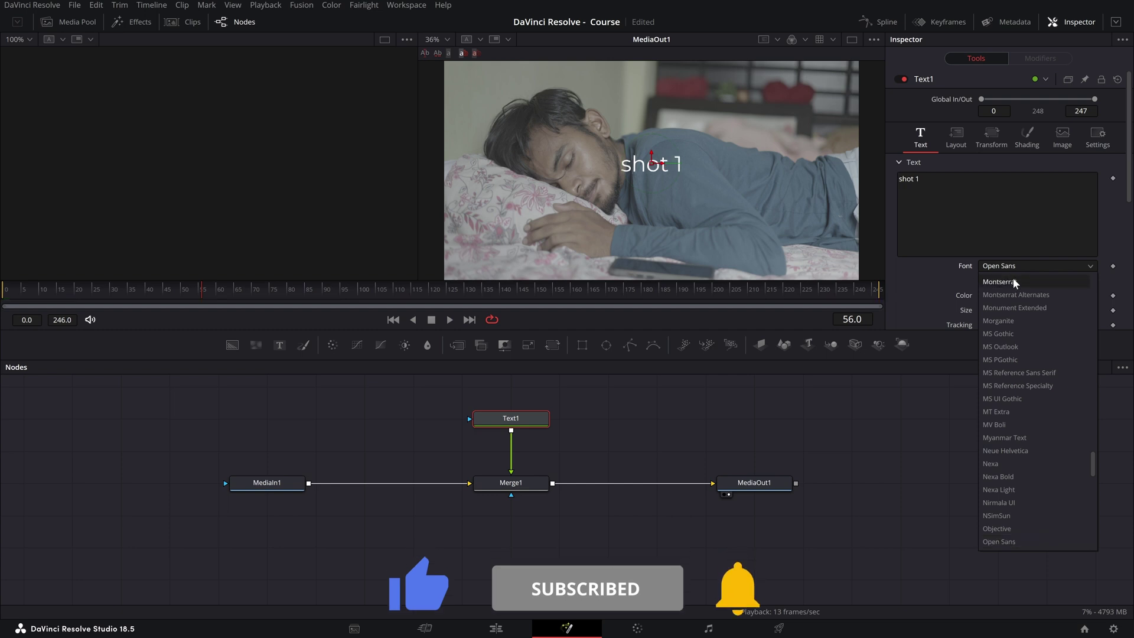
{"action": "left_click", "coordinate": [999, 281]}
Replace the Text1 text with "SHOT 1" in capitals and increase its Size to 0.2126.
{"action": "key", "text": "ctrl+a"}
{"action": "key", "text": "Caps_Lock"}
{"action": "type", "text": "SHOT 1"}
{"action": "left_click_drag", "start_coordinate": [992, 310], "coordinate": [1012, 313]}
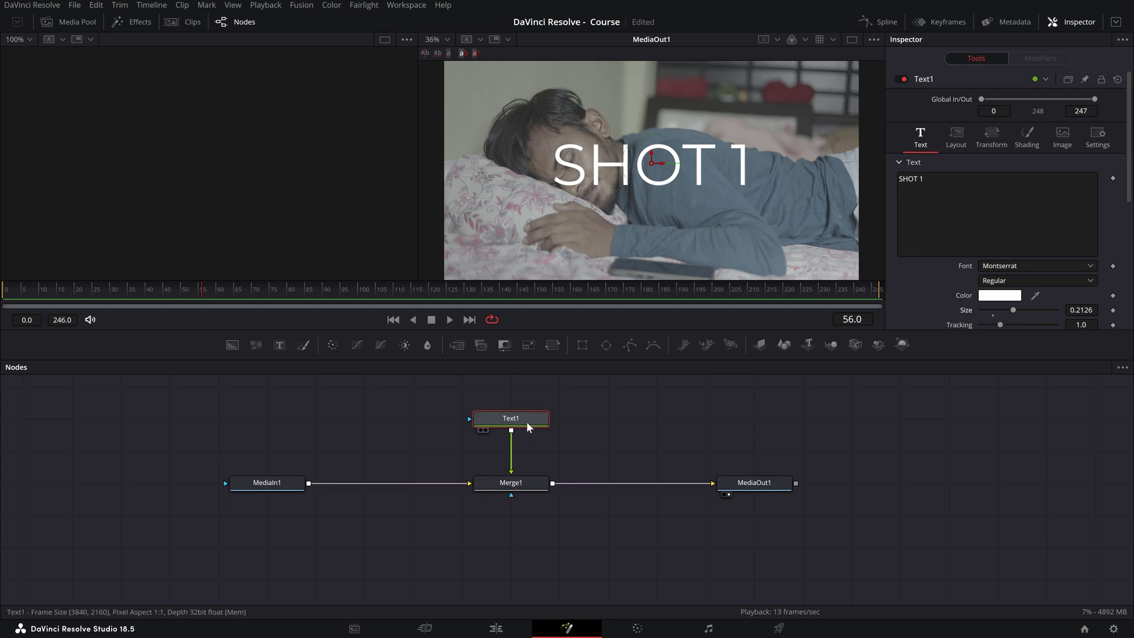
Rewire Merge1 so that Text1 feeds the background input and MediaIn1 feeds the foreground input.
{"action": "left_click_drag", "start_coordinate": [444, 388], "coordinate": [558, 423]}
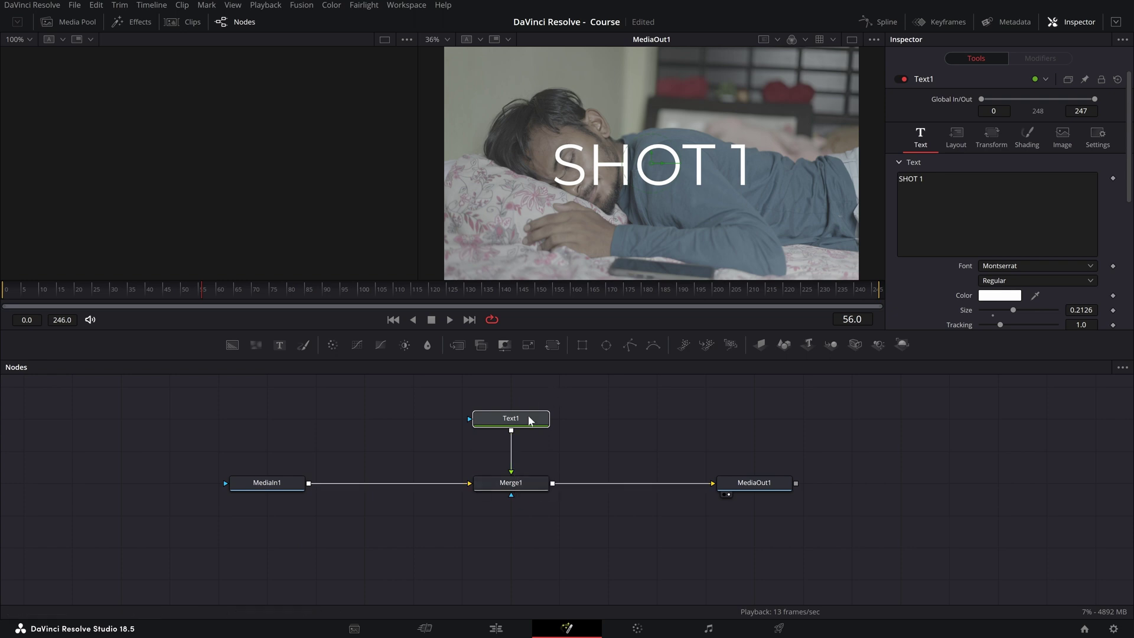
{"action": "left_click_drag", "start_coordinate": [511, 444], "coordinate": [511, 464]}
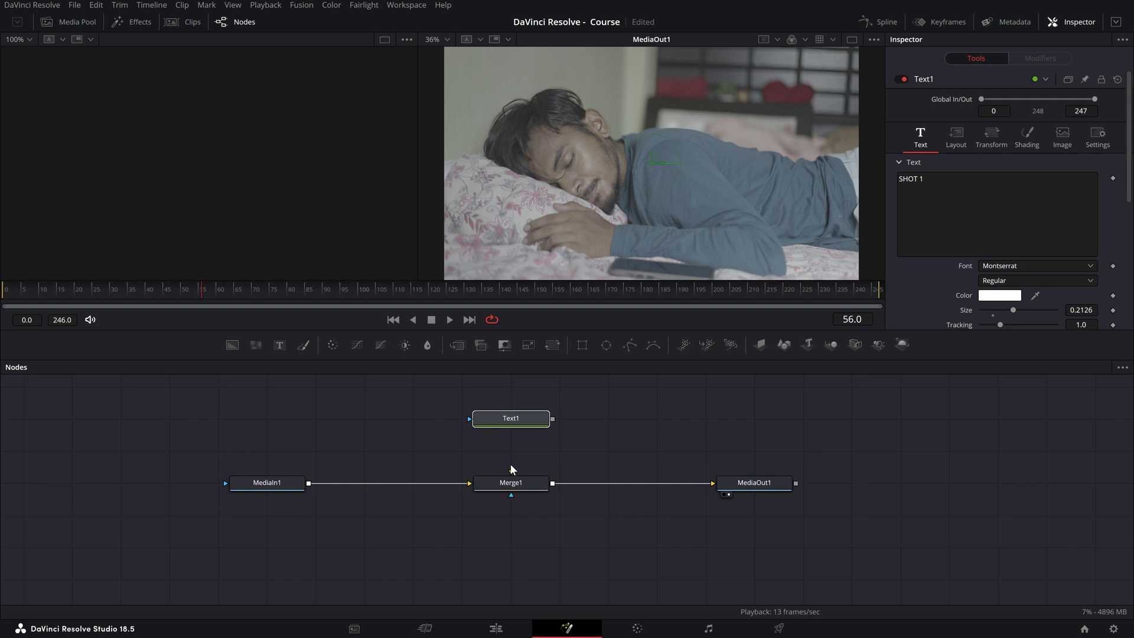
{"action": "left_click_drag", "start_coordinate": [436, 393], "coordinate": [541, 455]}
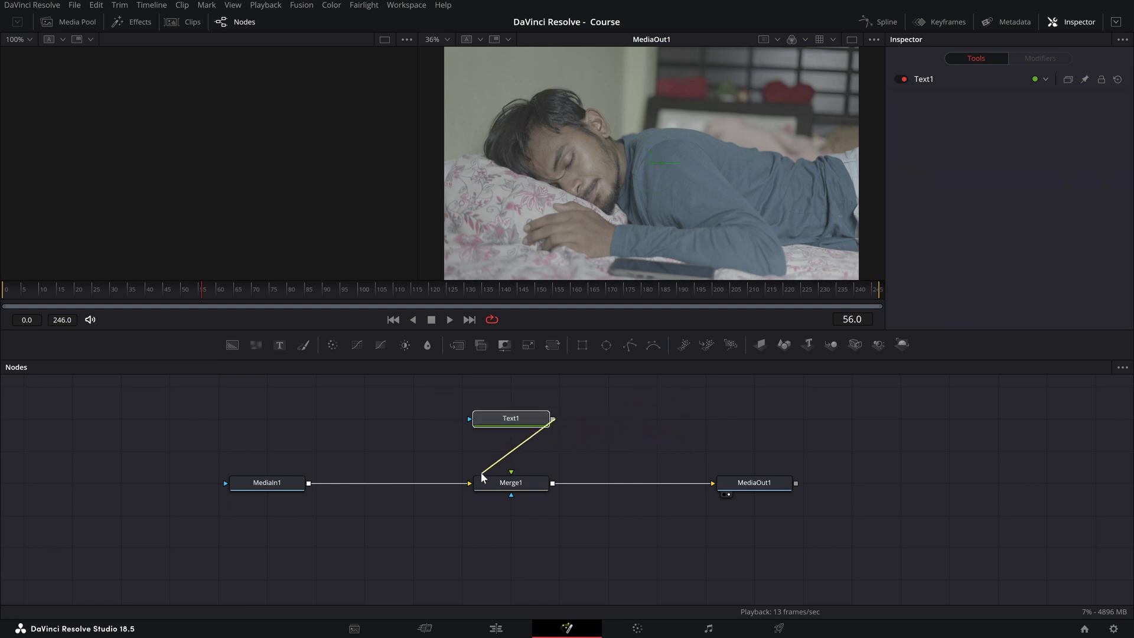
{"action": "left_click_drag", "start_coordinate": [533, 462], "coordinate": [486, 470]}
{"action": "mouse_move", "coordinate": [484, 464]}
{"action": "left_mouse_down"}
{"action": "mouse_move", "coordinate": [476, 474]}
{"action": "mouse_move", "coordinate": [496, 482]}
{"action": "left_mouse_up"}
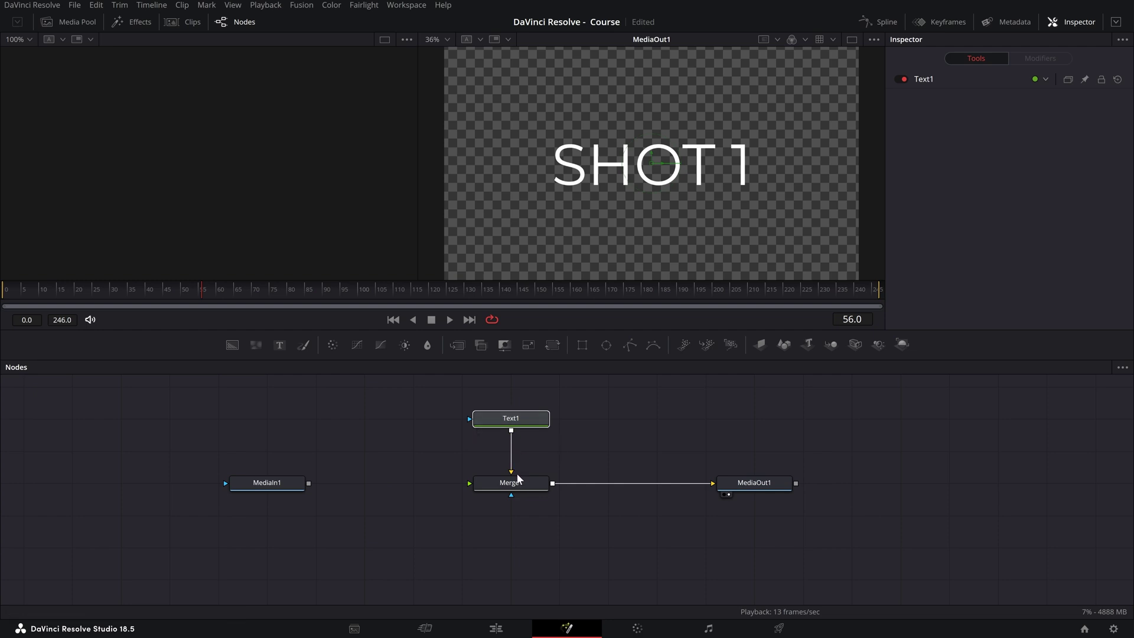
{"action": "left_click_drag", "start_coordinate": [256, 464], "coordinate": [469, 483]}
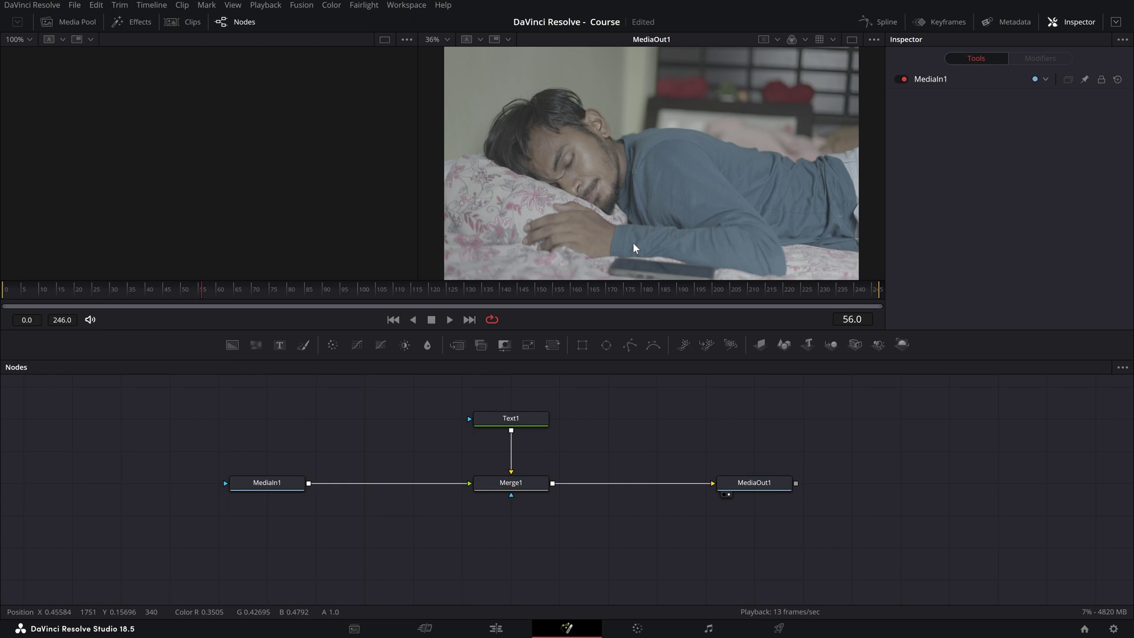
Insert a Transform node after MediaIn1 and reduce its Size to 0.2.
{"action": "left_click", "coordinate": [292, 480]}
{"action": "left_click", "coordinate": [552, 344]}
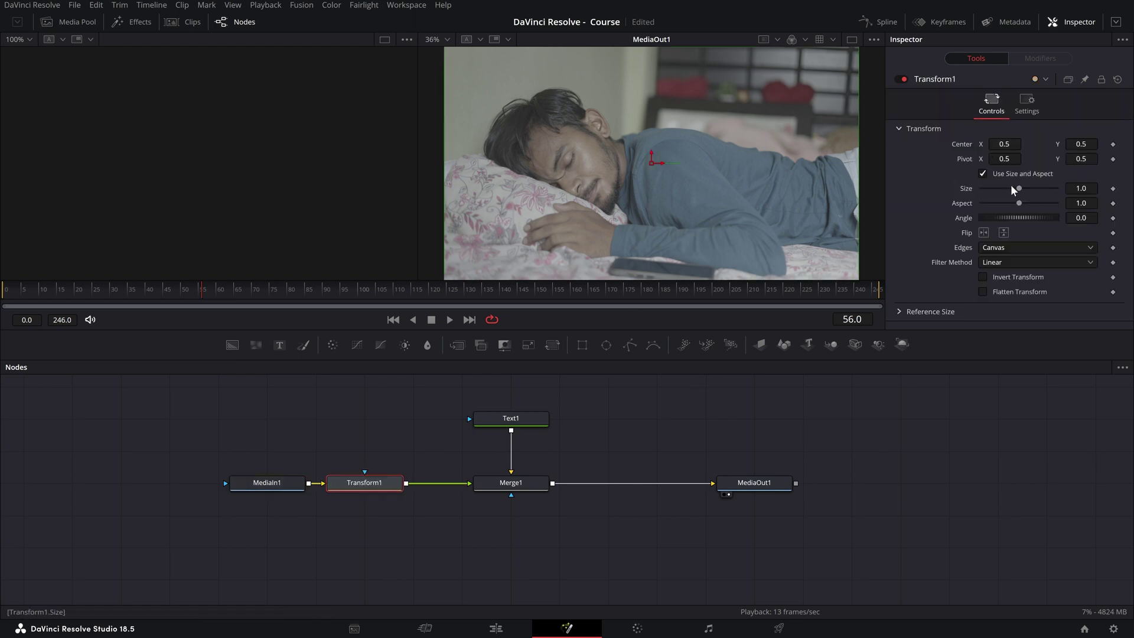
{"action": "left_click_drag", "start_coordinate": [1018, 188], "coordinate": [987, 187]}
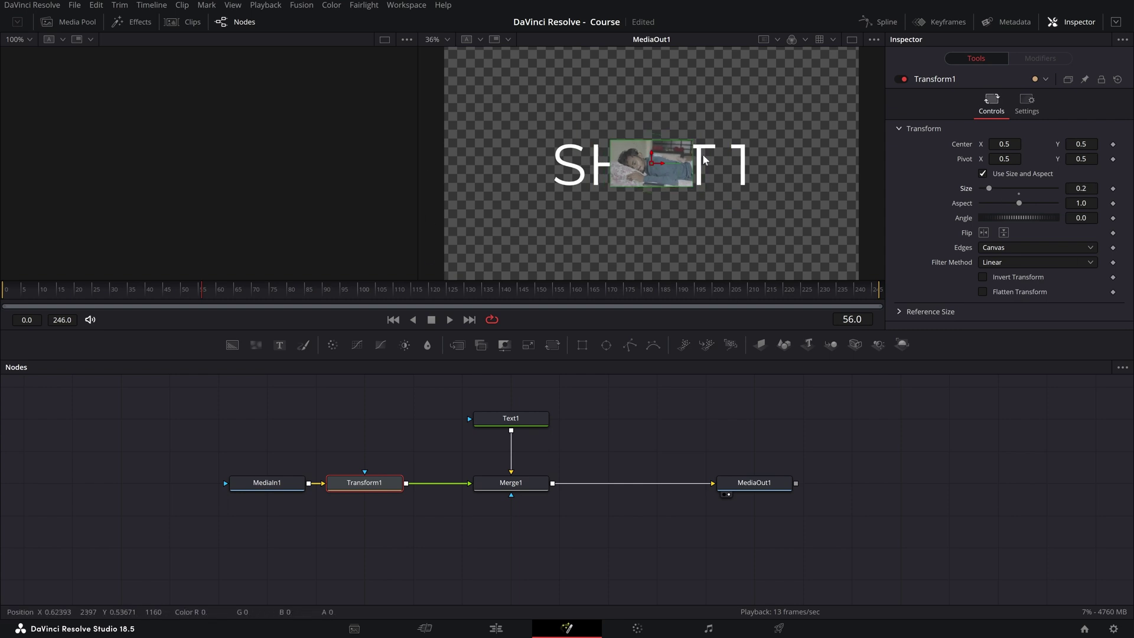
Remove the Transform node and rewire Merge1 with MediaIn1 as background and Text1 as foreground.
{"action": "key", "text": "ctrl+z"}
{"action": "key", "text": "Delete"}
{"action": "left_click_drag", "start_coordinate": [308, 483], "coordinate": [490, 482]}
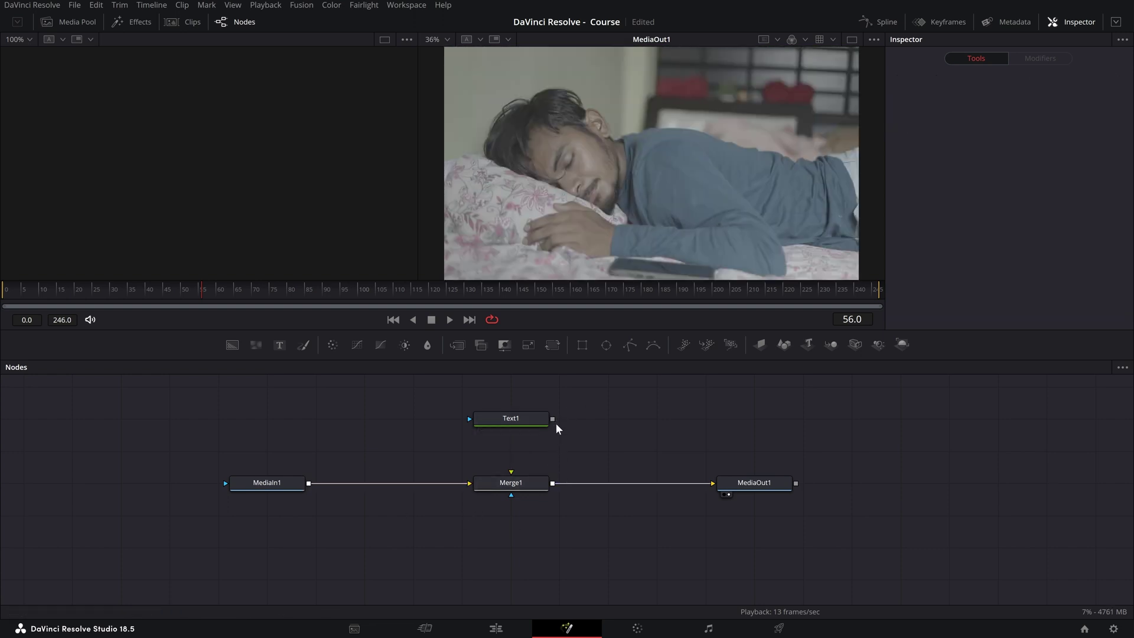
{"action": "left_click_drag", "start_coordinate": [552, 419], "coordinate": [511, 477]}
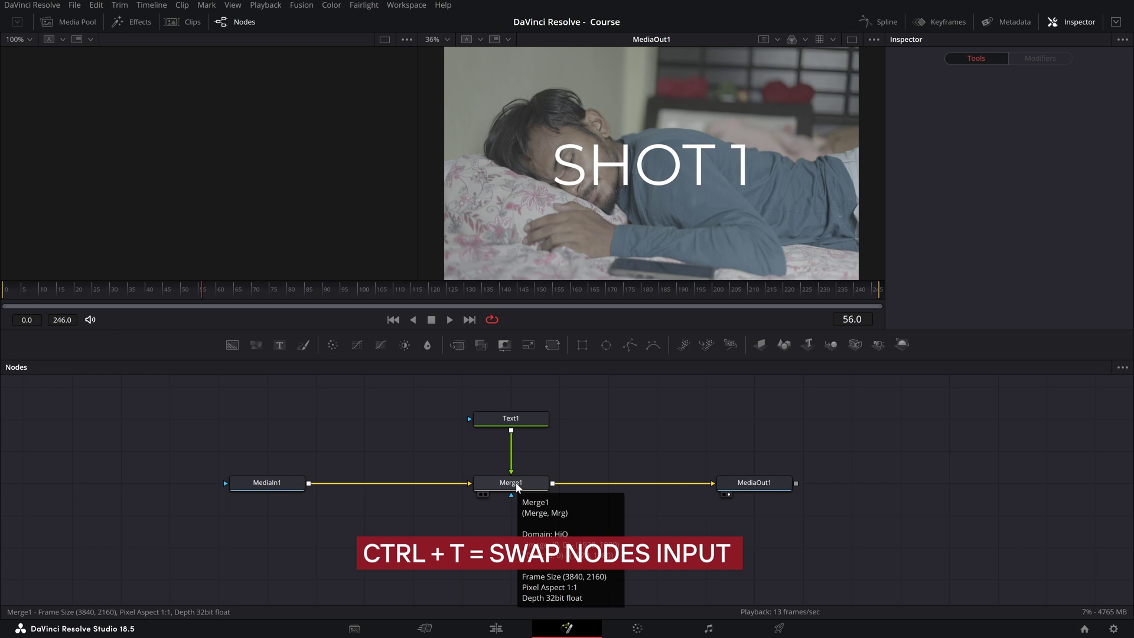
Swap Merge1's foreground and background inputs back and forth, ending with Text1 in the foreground.
{"action": "left_click", "coordinate": [517, 485]}
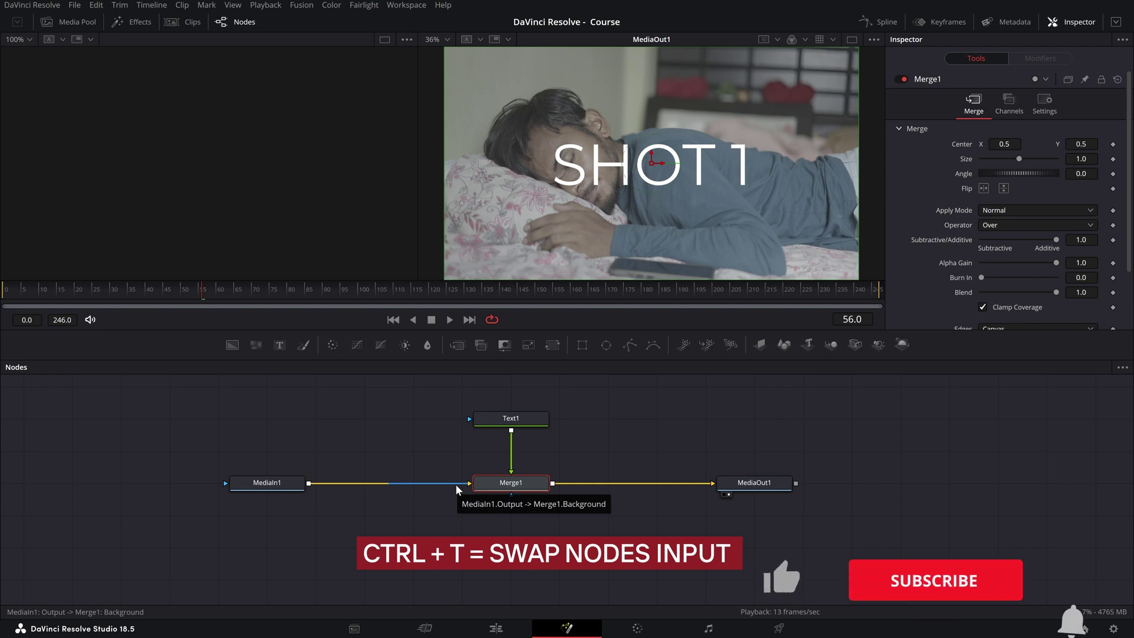
{"action": "key", "text": "ctrl+t"}
{"action": "key", "text": "ctrl+t"}
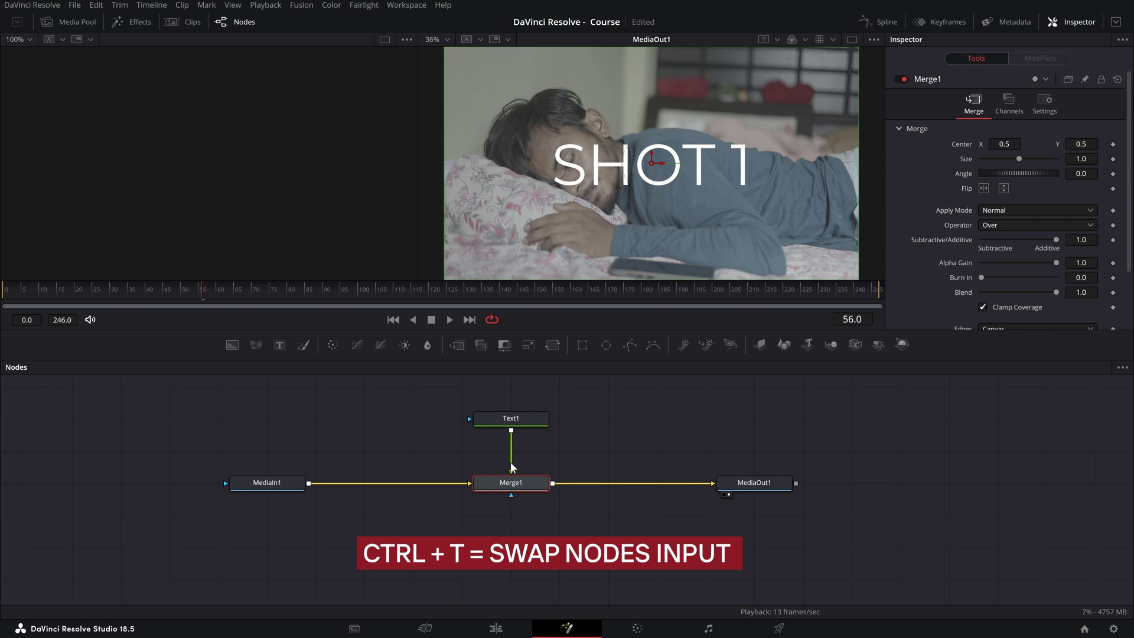
{"action": "key", "text": "ctrl+t"}
{"action": "key", "text": "ctrl+t"}
Display the Text1 node in the empty viewer beside the MediaOut1 view.
{"action": "left_click", "coordinate": [512, 418]}
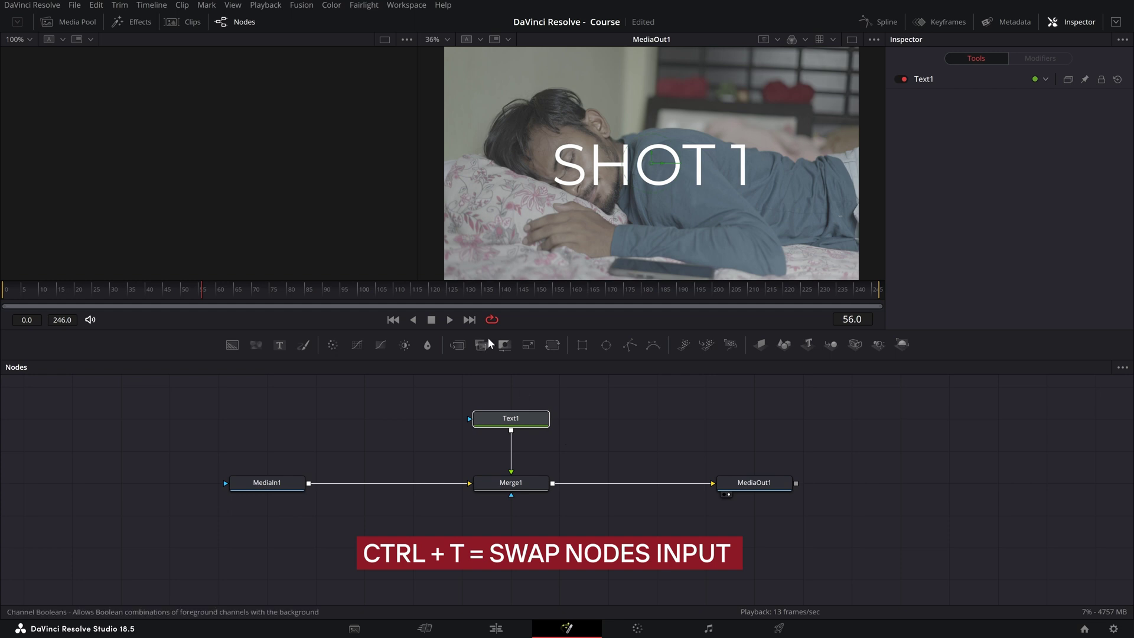
{"action": "left_click_drag", "start_coordinate": [511, 418], "coordinate": [210, 90]}
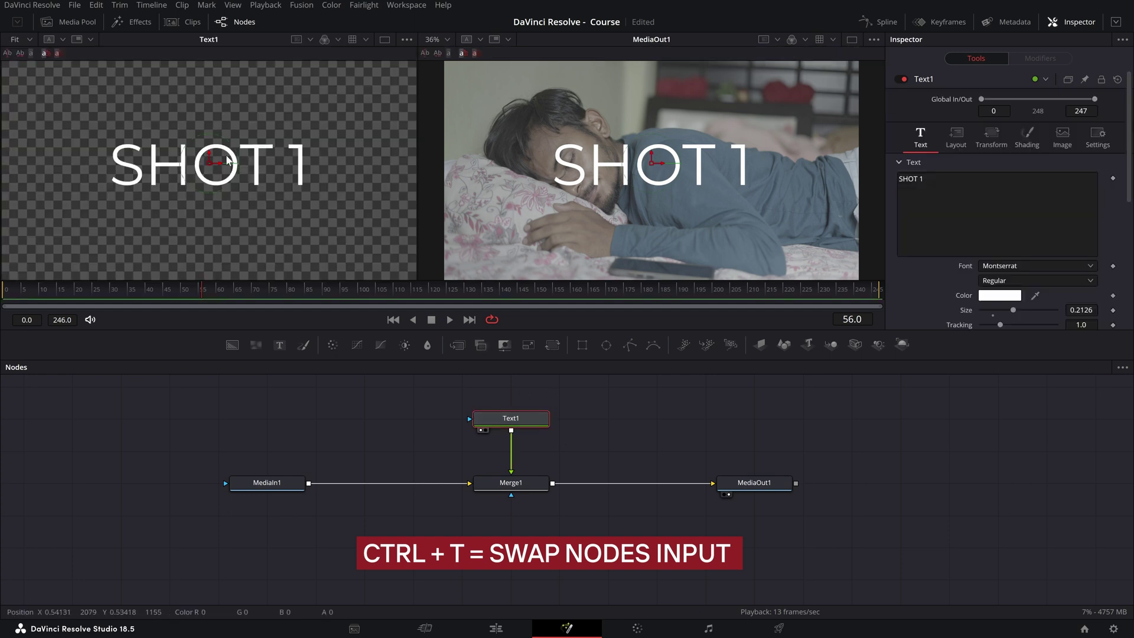
{"action": "left_click", "coordinate": [594, 406]}
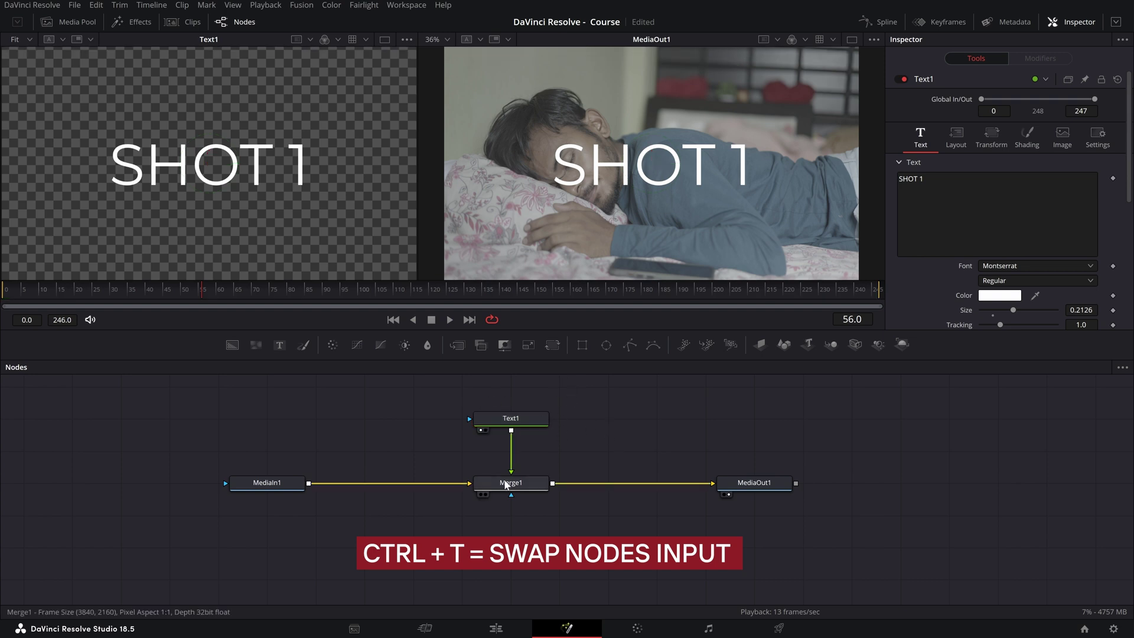
Toggle Merge1's input order repeatedly to compare both layerings, finishing with MediaIn1 as the background.
{"action": "left_click", "coordinate": [522, 489]}
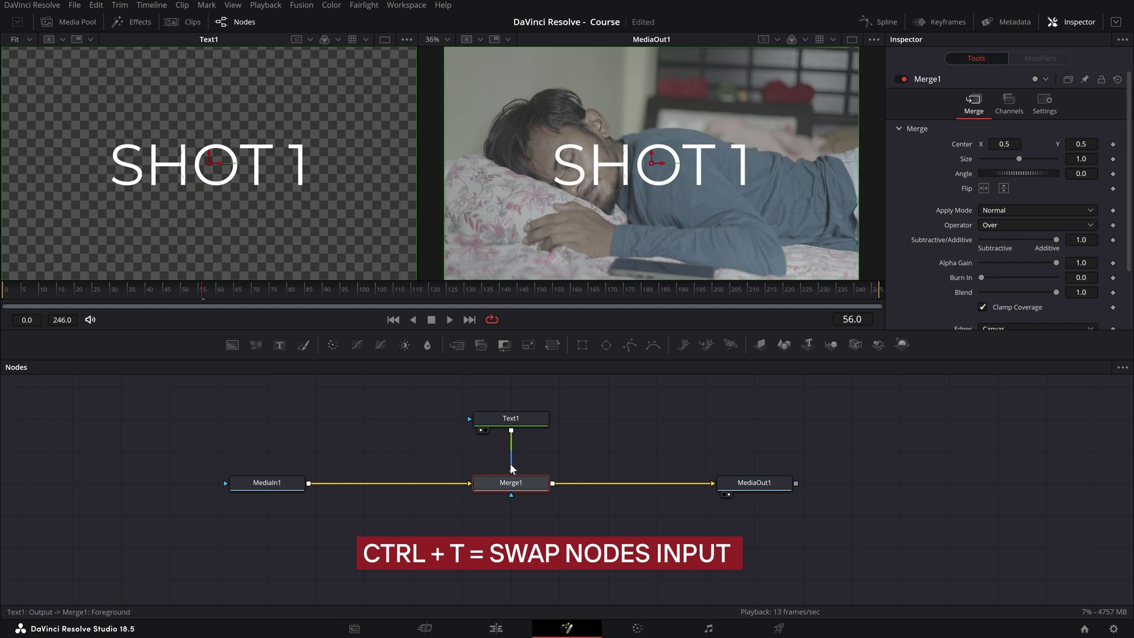
{"action": "key", "text": "ctrl+t"}
{"action": "key", "text": "ctrl+t"}
{"action": "key", "text": "ctrl+t"}
{"action": "key", "text": "ctrl+t"}
{"action": "key", "text": "ctrl+t"}
{"action": "key", "text": "ctrl+t"}
{"action": "key", "text": "ctrl+t"}
{"action": "key", "text": "ctrl+t"}
Swap Merge1's inputs so that MediaIn1 becomes the foreground and Text1 the background.
{"action": "left_click_drag", "start_coordinate": [205, 455], "coordinate": [354, 527]}
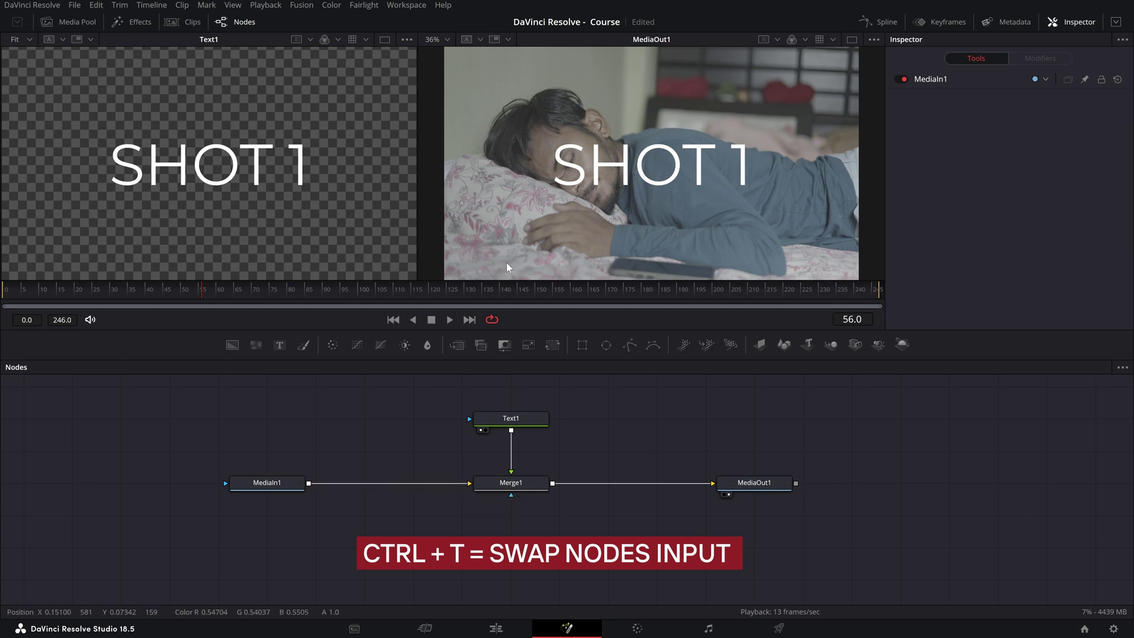
{"action": "left_click_drag", "start_coordinate": [497, 392], "coordinate": [561, 420]}
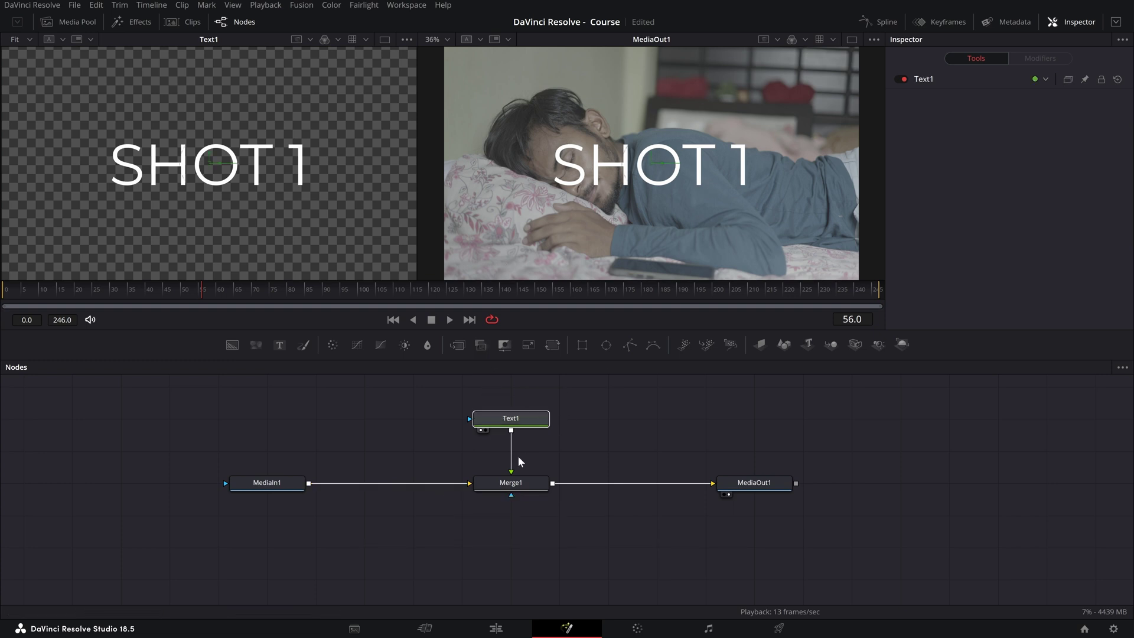
{"action": "left_click", "coordinate": [513, 485]}
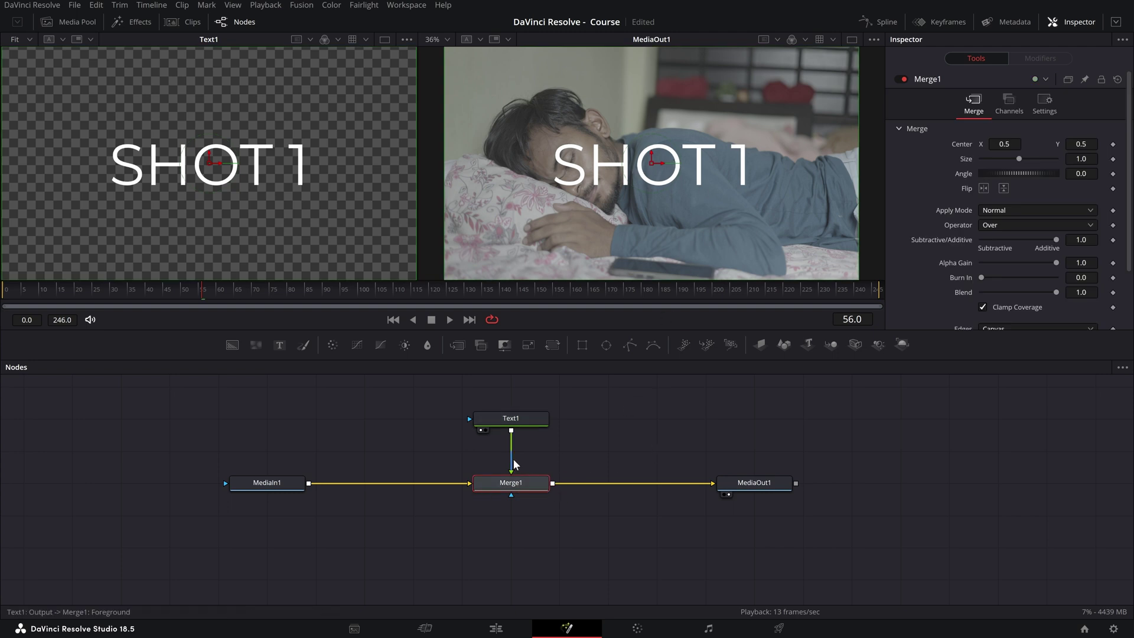
{"action": "key", "text": "ctrl+t"}
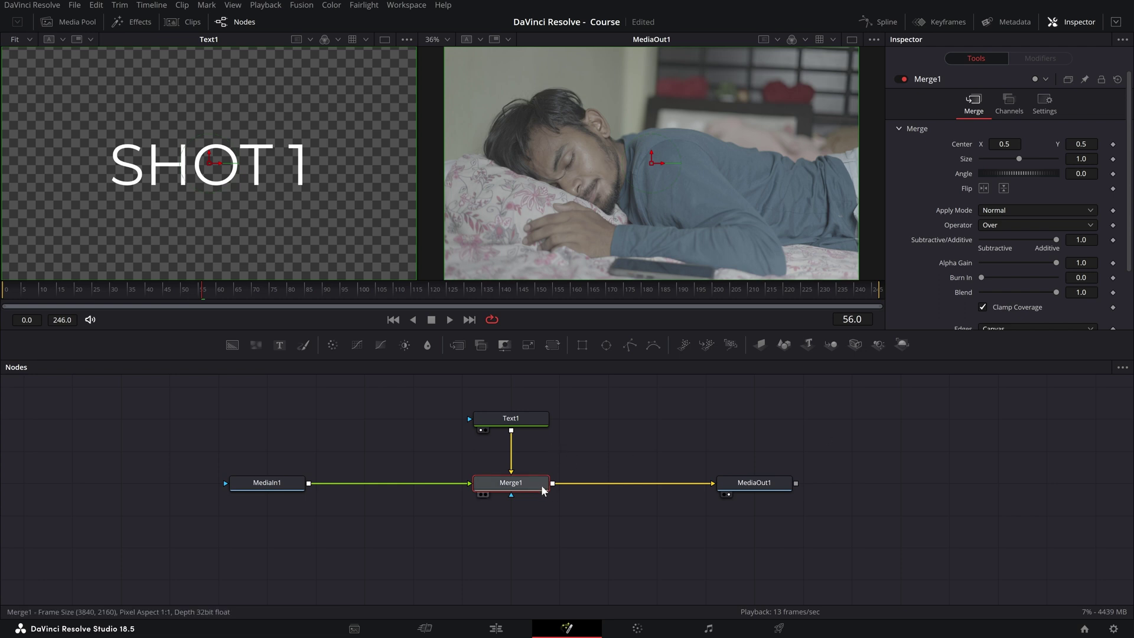
Move Merge1 closer to MediaIn1 and realign Text1 directly above it.
{"action": "left_click_drag", "start_coordinate": [538, 494], "coordinate": [441, 496]}
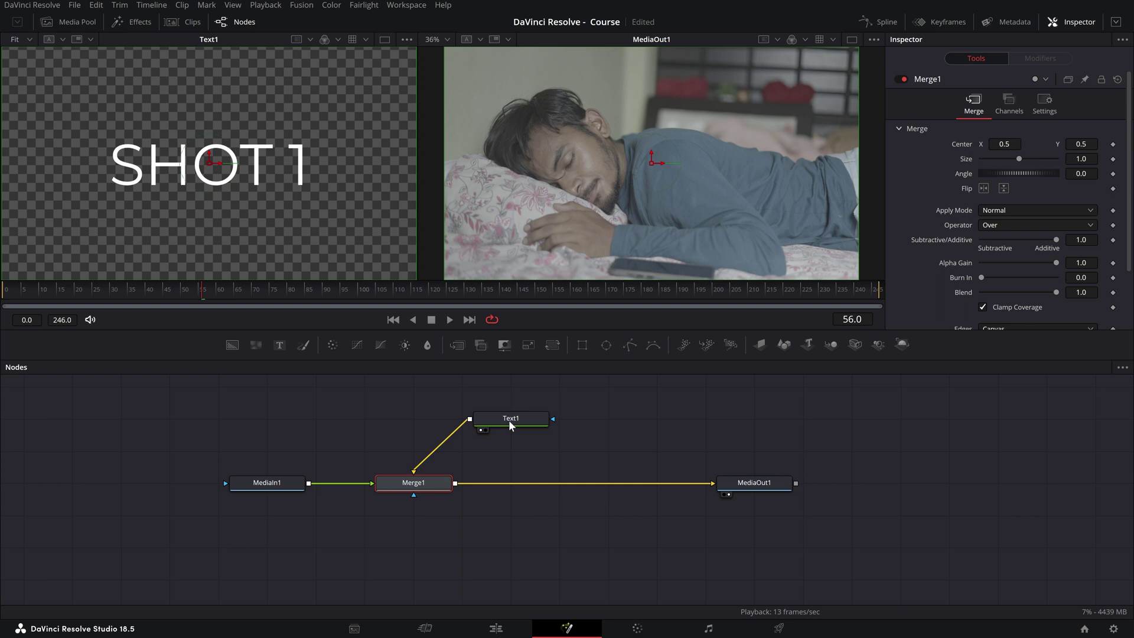
{"action": "left_click_drag", "start_coordinate": [508, 420], "coordinate": [411, 420]}
{"action": "left_click", "coordinate": [435, 487]}
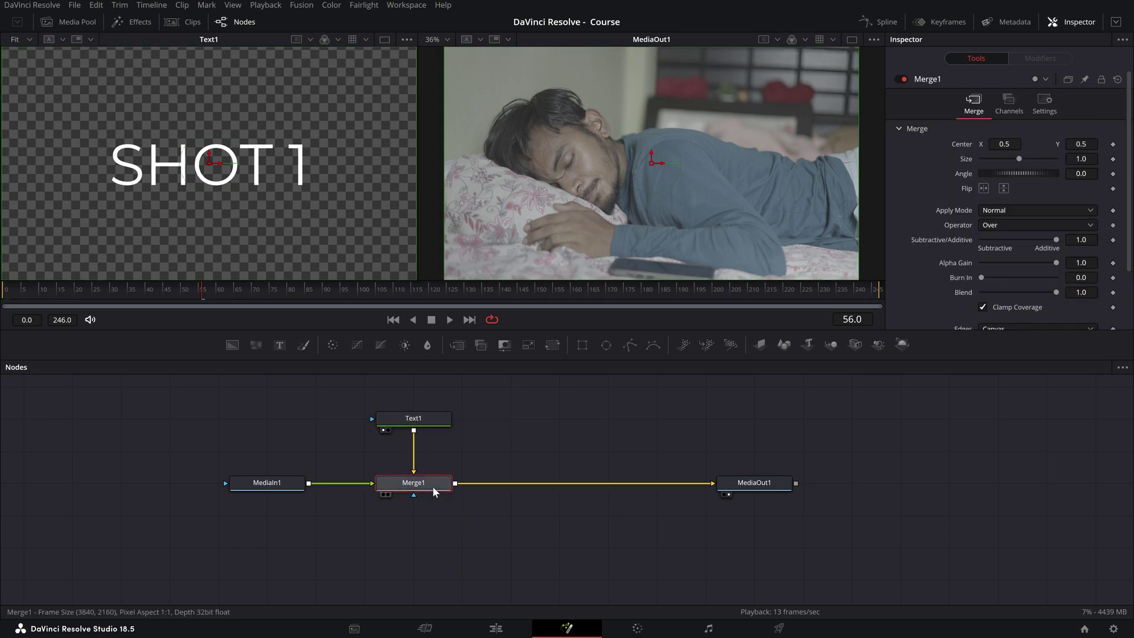
{"action": "left_click", "coordinate": [428, 422]}
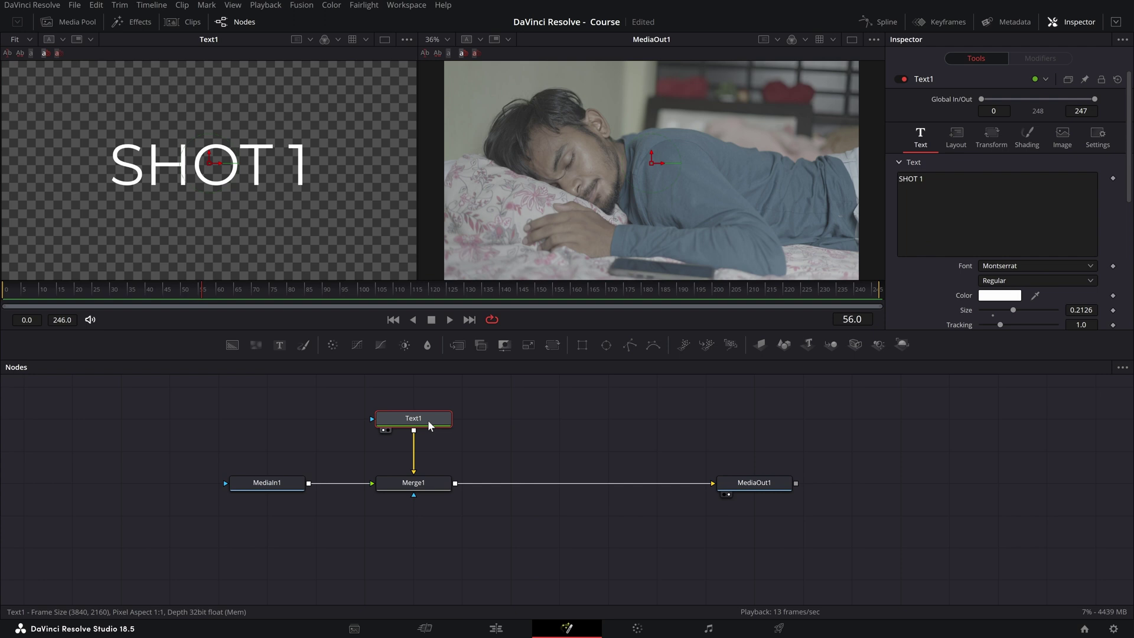
Swap Merge1's inputs so that Text1 becomes the foreground and MediaIn1 the background.
{"action": "left_click", "coordinate": [436, 485]}
{"action": "key", "text": "ctrl+t"}
{"action": "left_click", "coordinate": [506, 580]}
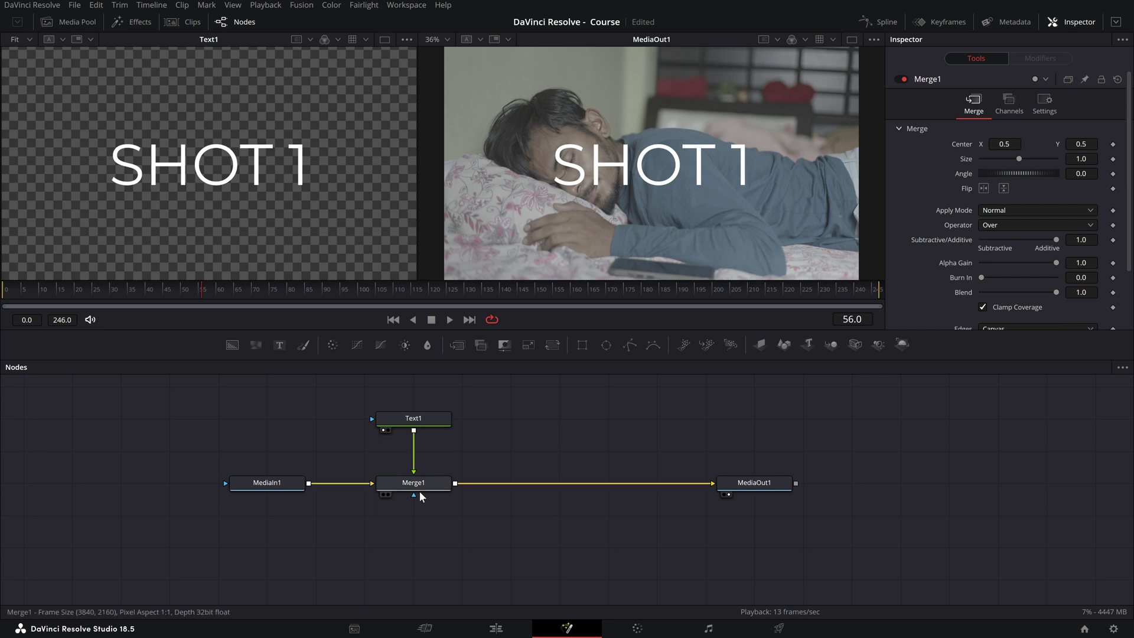
{"action": "mouse_move", "coordinate": [422, 497]}
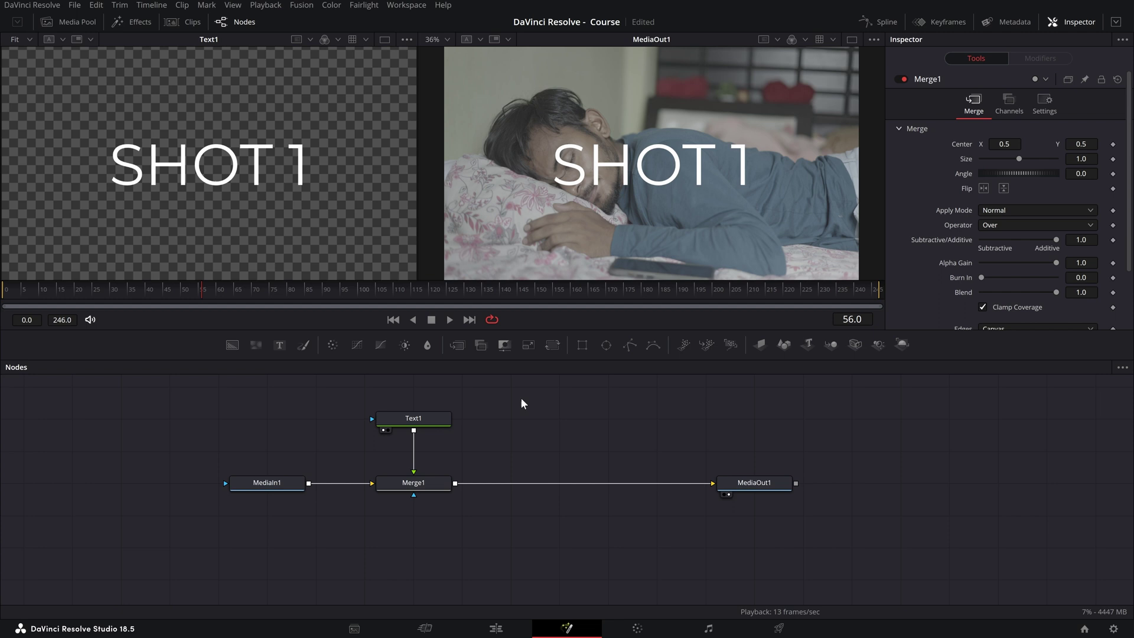
Examine MediaIn1, Text1 and Merge1 in turn to see how the clip and the text feed the merge.
{"action": "left_click_drag", "start_coordinate": [206, 450], "coordinate": [348, 541]}
{"action": "left_click", "coordinate": [437, 484]}
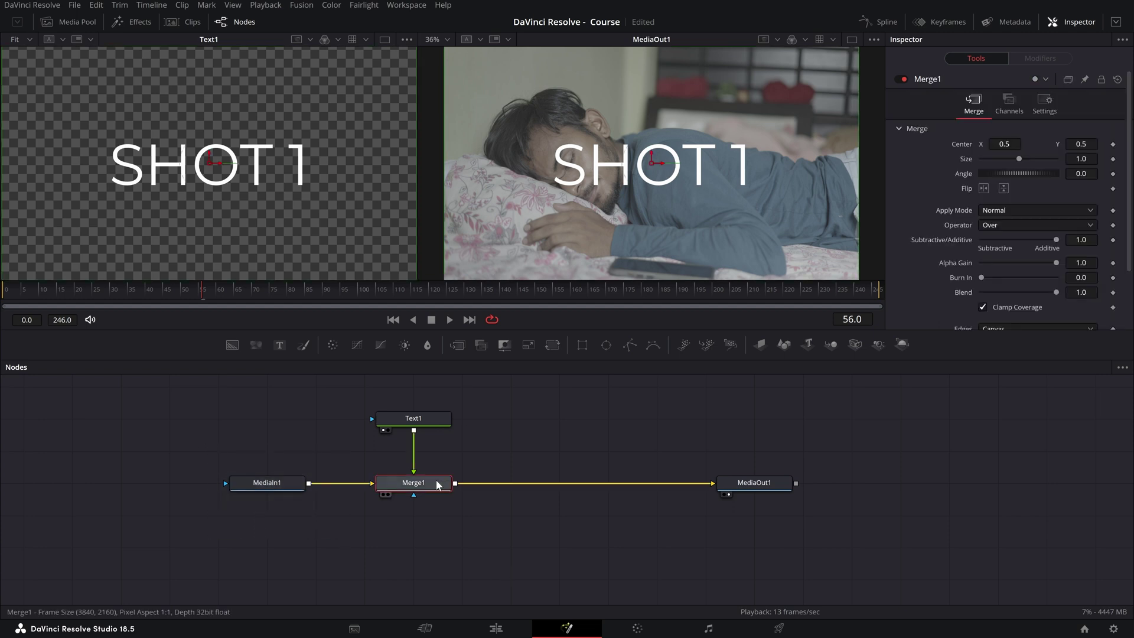
{"action": "left_click_drag", "start_coordinate": [358, 392], "coordinate": [484, 447]}
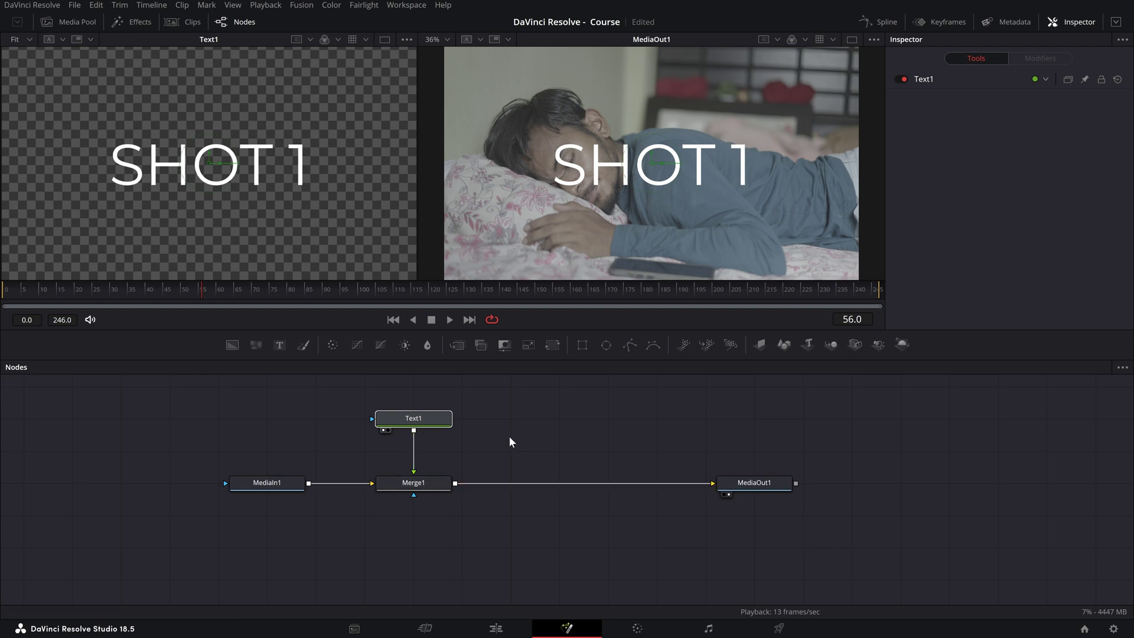
{"action": "left_click", "coordinate": [415, 485]}
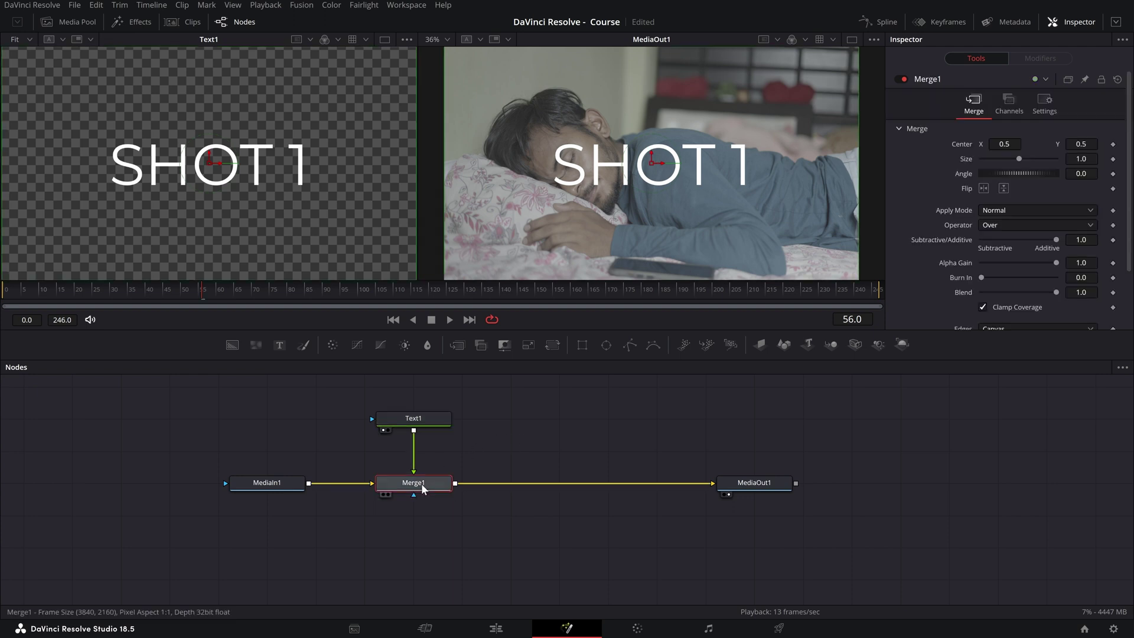
{"action": "left_click_drag", "start_coordinate": [379, 408], "coordinate": [443, 425]}
{"action": "left_click_drag", "start_coordinate": [149, 449], "coordinate": [297, 516]}
{"action": "left_click", "coordinate": [419, 489]}
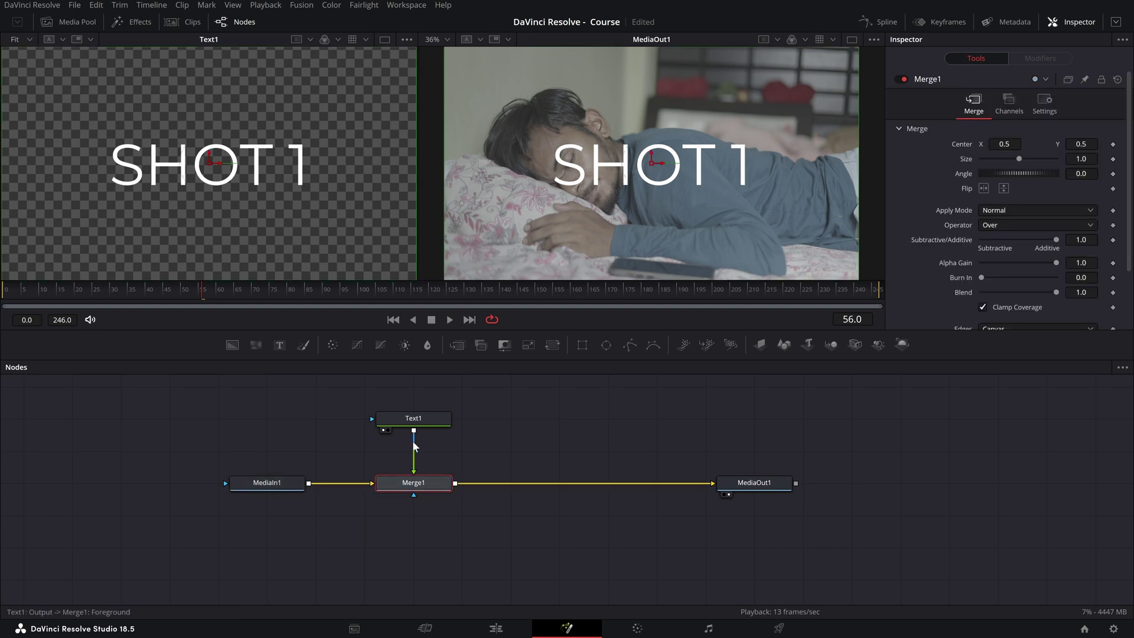
{"action": "left_click_drag", "start_coordinate": [345, 397], "coordinate": [480, 447]}
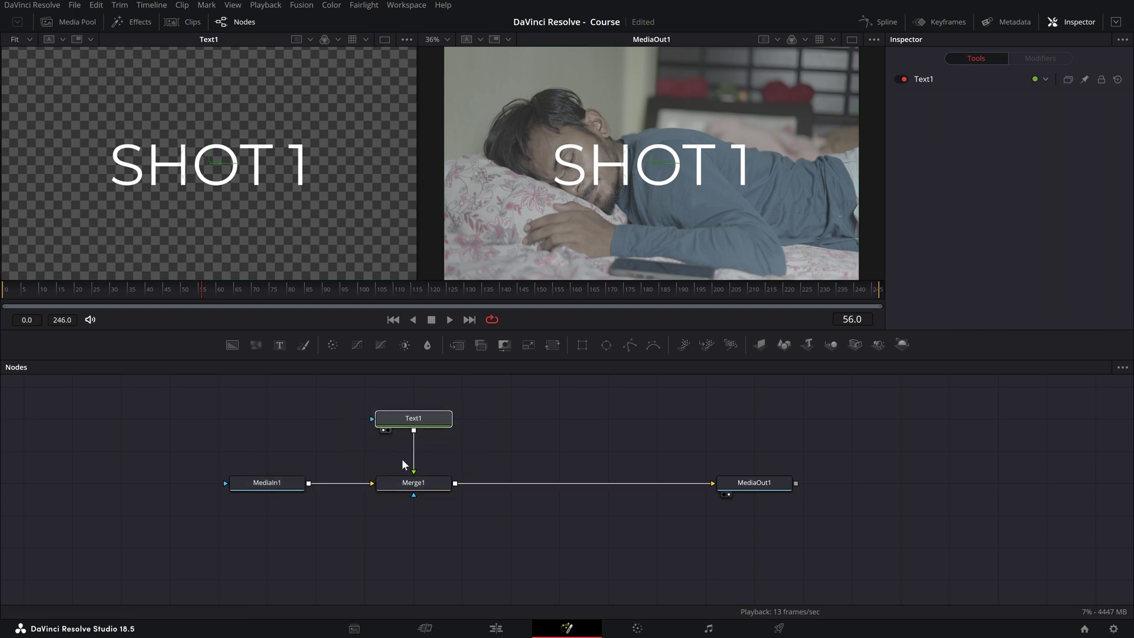
{"action": "left_click_drag", "start_coordinate": [226, 472], "coordinate": [334, 518]}
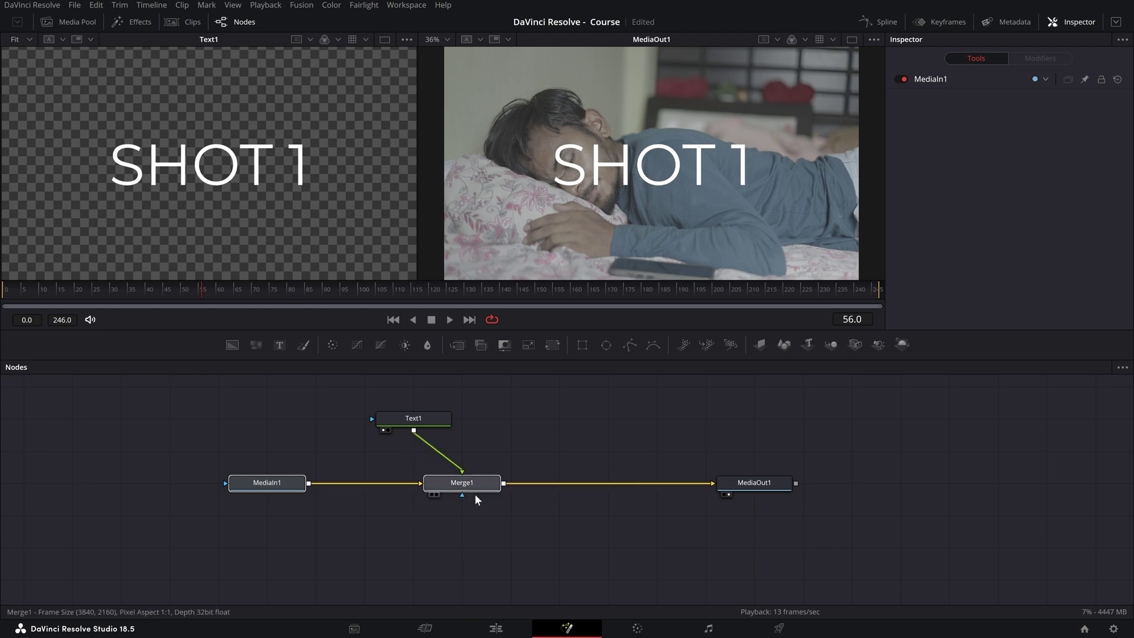
{"action": "left_click", "coordinate": [437, 420]}
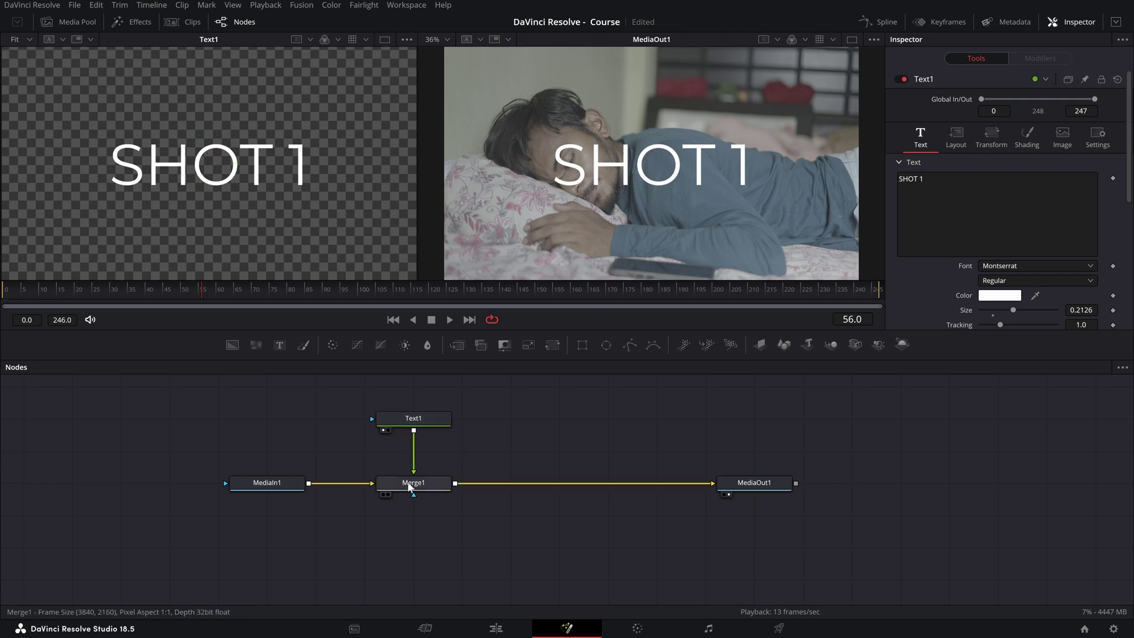
{"action": "left_click", "coordinate": [390, 482]}
{"action": "left_click_drag", "start_coordinate": [370, 393], "coordinate": [448, 431]}
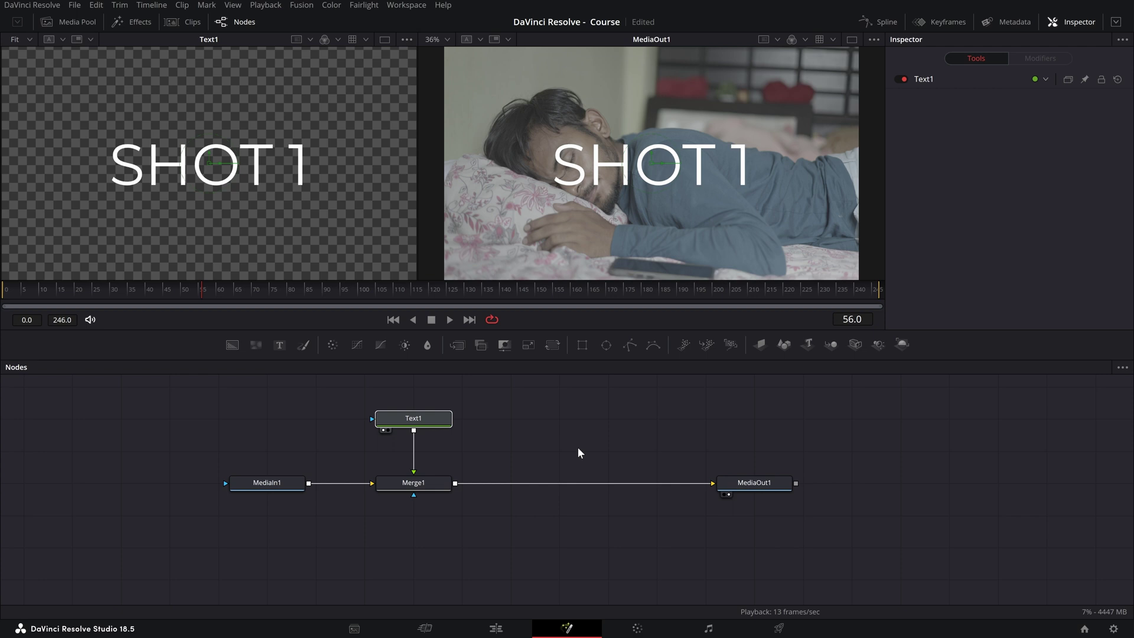
{"action": "left_click", "coordinate": [414, 482]}
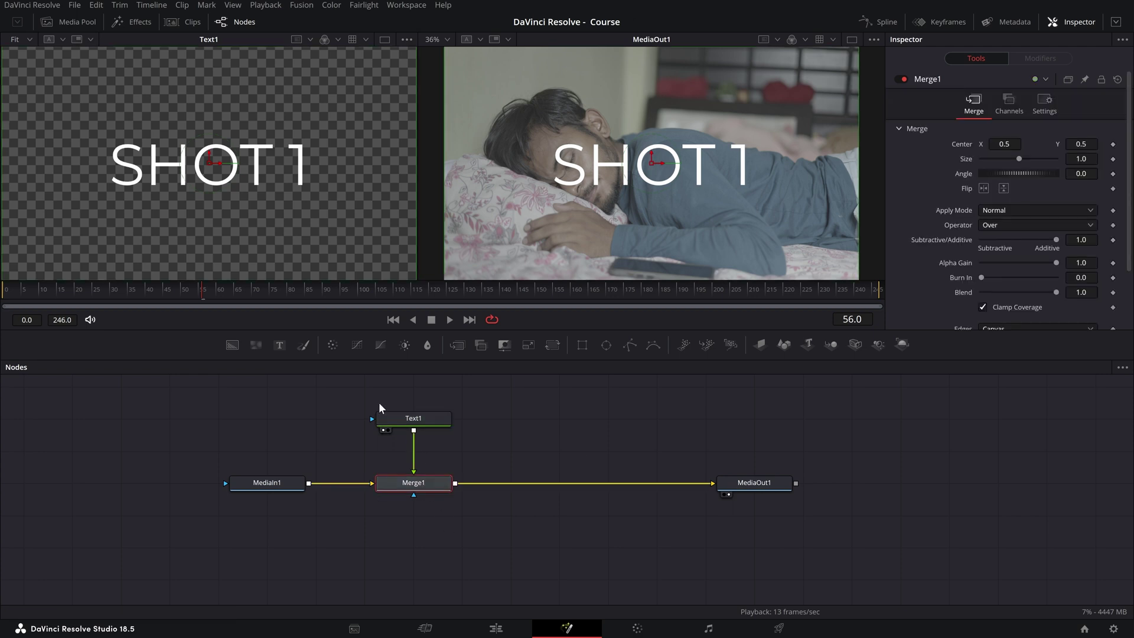
{"action": "left_click_drag", "start_coordinate": [363, 395], "coordinate": [455, 439]}
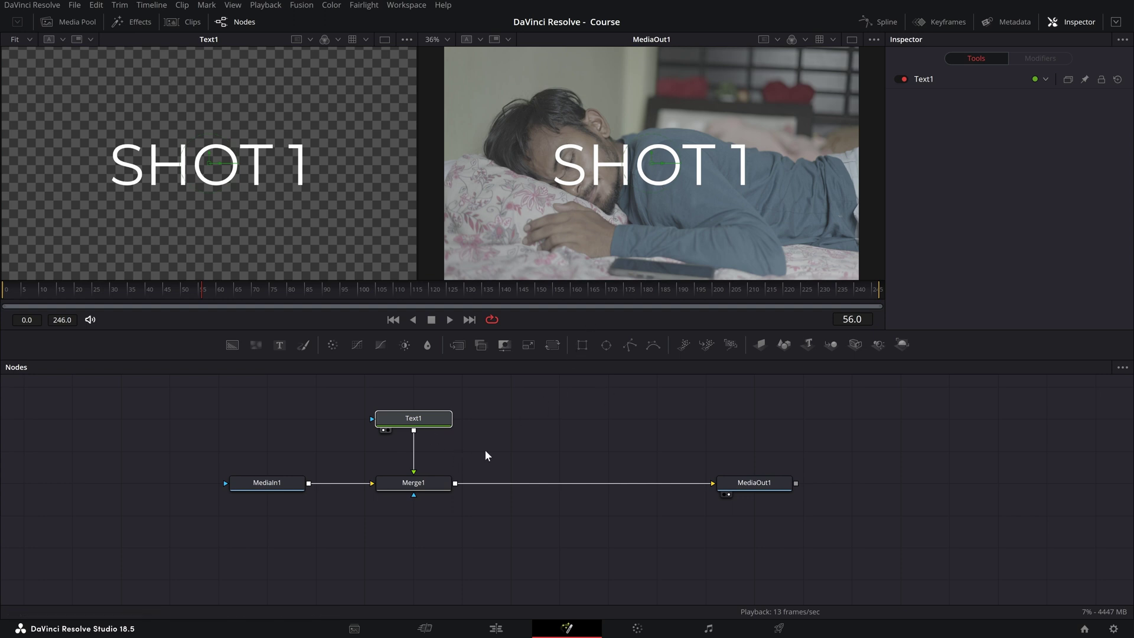
Add two more Merge nodes in series between Merge1 and MediaOut1.
{"action": "left_click", "coordinate": [437, 481]}
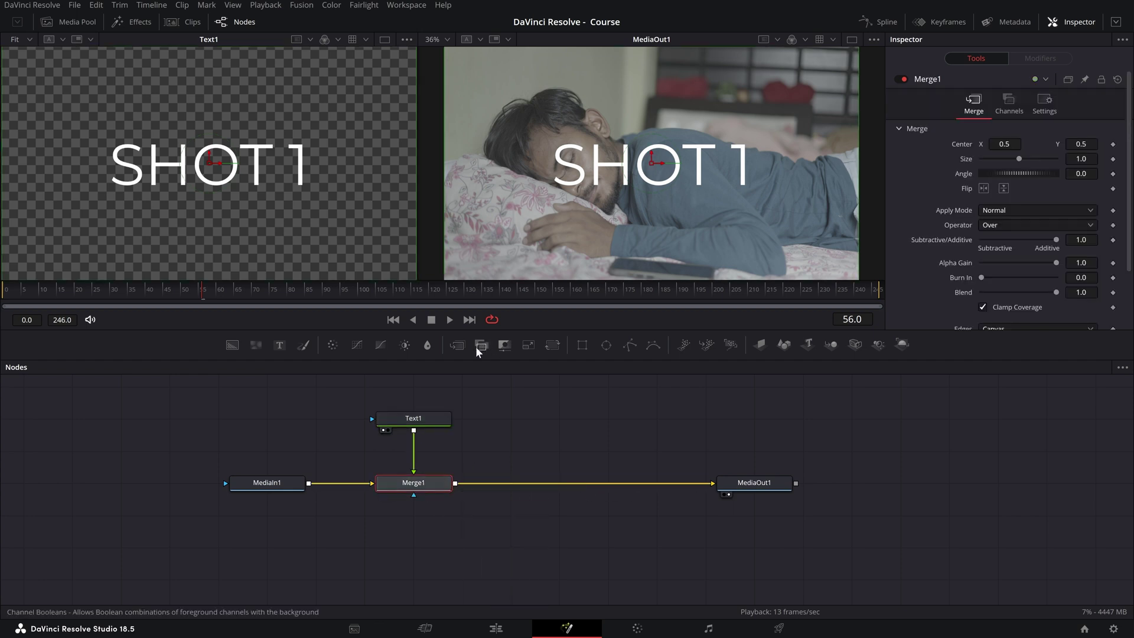
{"action": "left_click", "coordinate": [458, 346]}
{"action": "left_click", "coordinate": [458, 346]}
Connect Text1, centred above Merge2, to the foreground inputs of Merge2 and Merge3 as well, and save the project.
{"action": "left_click", "coordinate": [437, 419]}
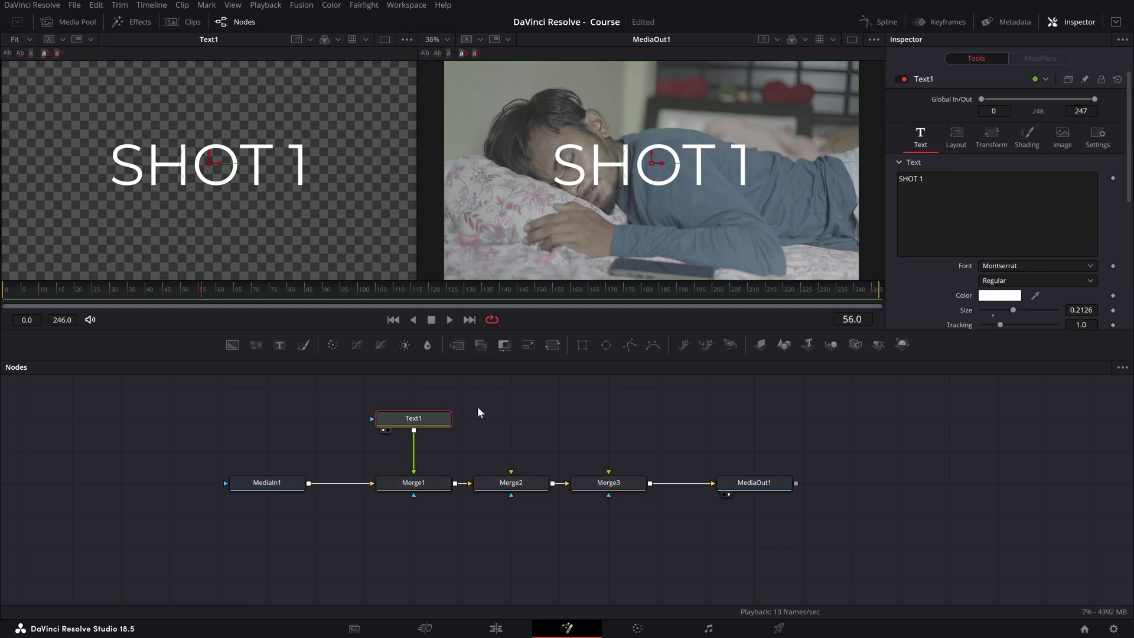
{"action": "left_click_drag", "start_coordinate": [414, 430], "coordinate": [511, 471]}
{"action": "left_click_drag", "start_coordinate": [413, 431], "coordinate": [608, 471]}
{"action": "left_click_drag", "start_coordinate": [424, 421], "coordinate": [521, 421]}
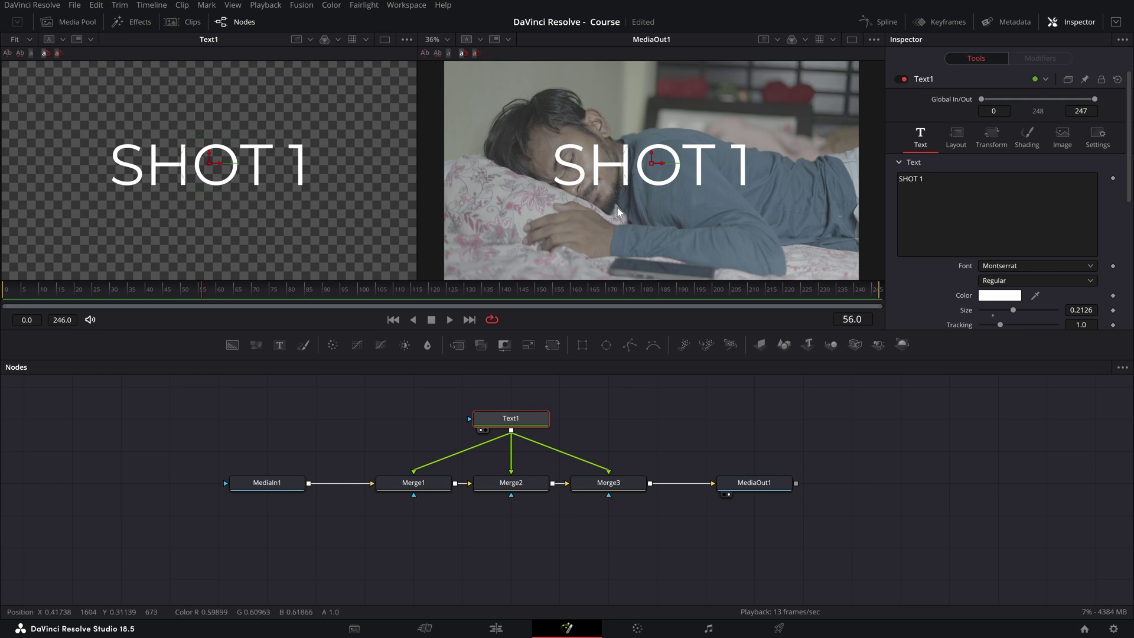
{"action": "key", "text": "ctrl+s"}
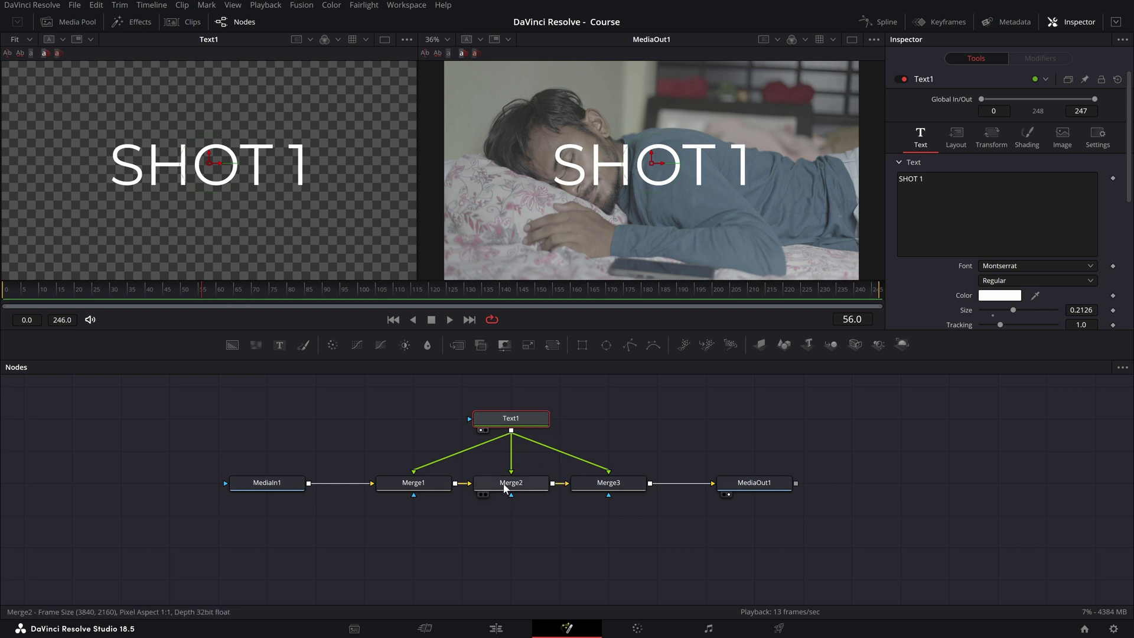
Shift Merge1's copy of the text to Center X 0.423 and Y 0.234.
{"action": "left_click", "coordinate": [427, 487]}
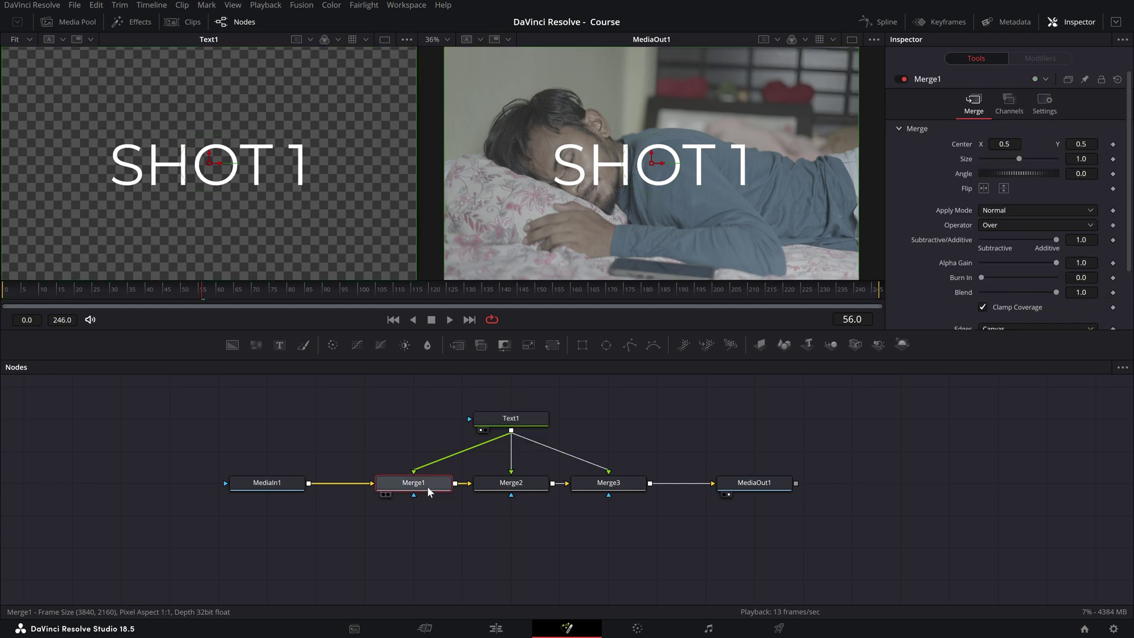
{"action": "left_click_drag", "start_coordinate": [1004, 143], "coordinate": [989, 144]}
{"action": "left_click_drag", "start_coordinate": [1081, 143], "coordinate": [1051, 143]}
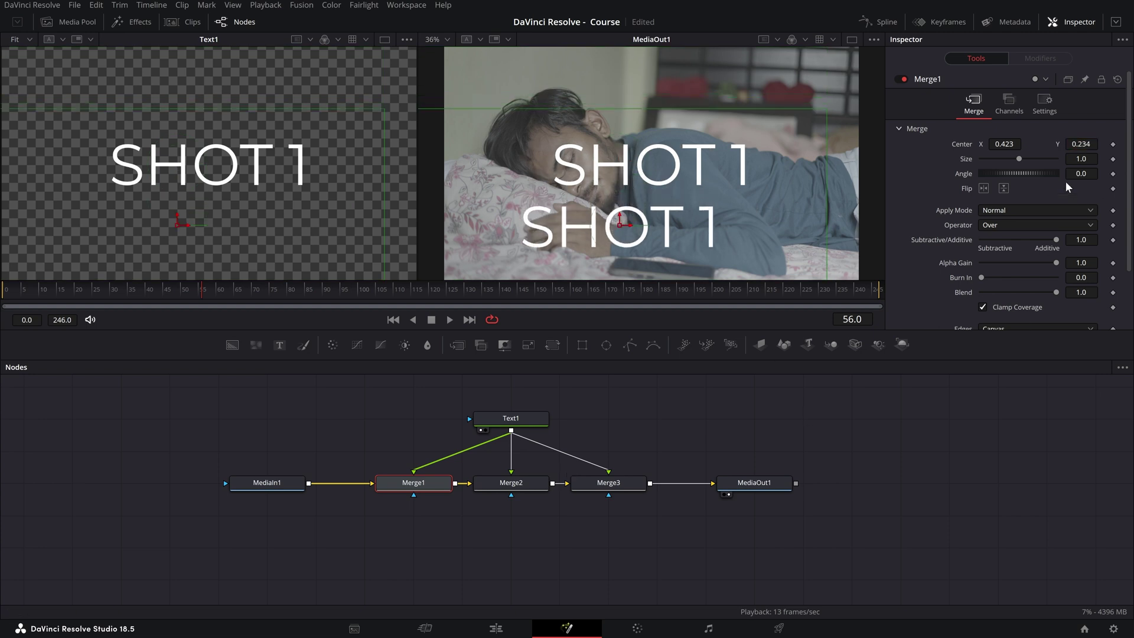
Raise Merge3's copy of the text to Center Y 0.813.
{"action": "left_click", "coordinate": [522, 489]}
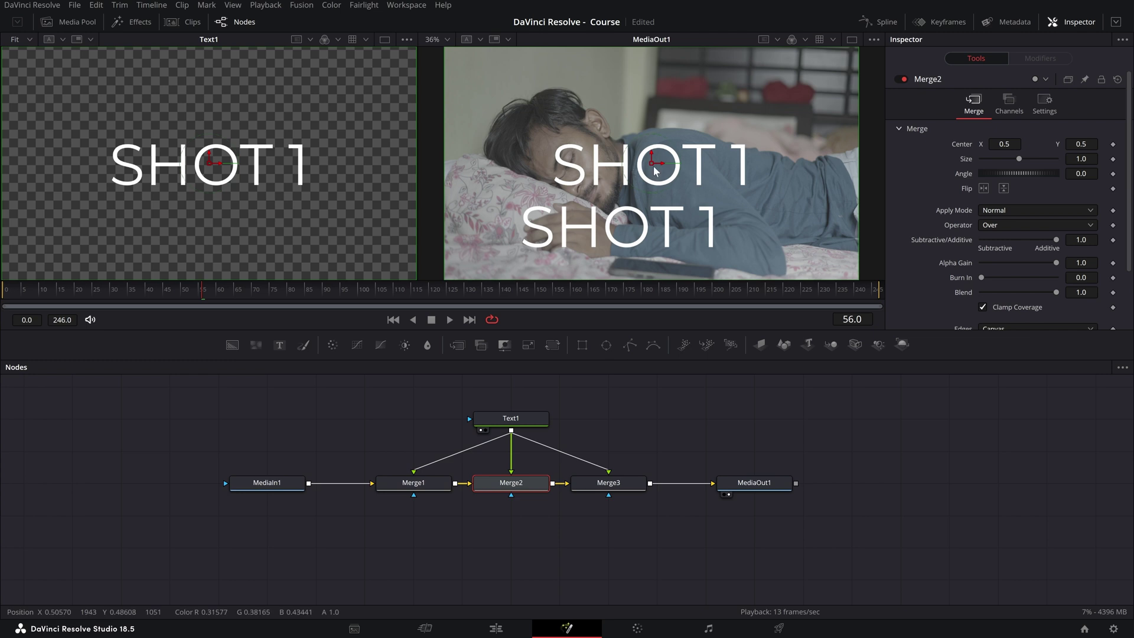
{"action": "left_click", "coordinate": [611, 488]}
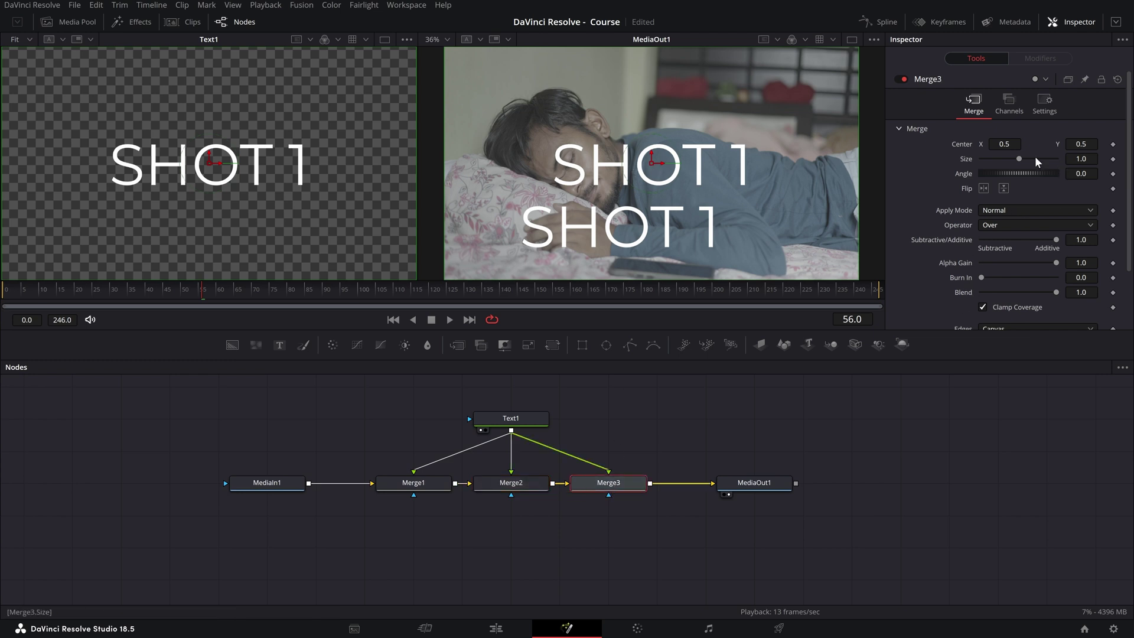
{"action": "left_click_drag", "start_coordinate": [1081, 143], "coordinate": [744, 417]}
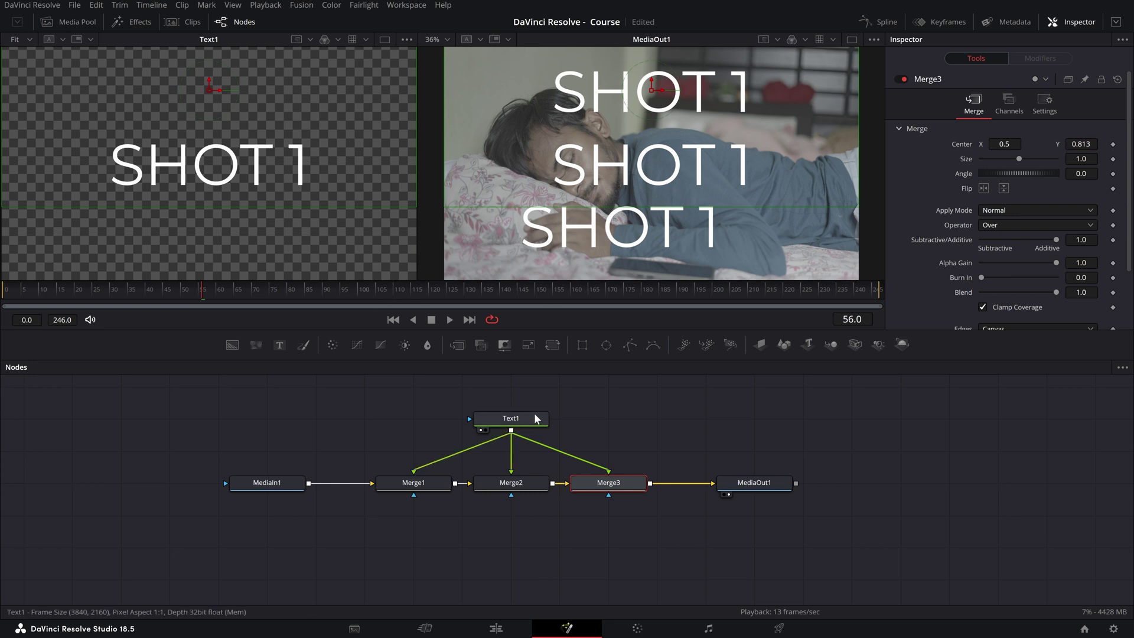
Compare the three Merge nodes' settings and try rotating Merge3's text to an angle of about -33.9.
{"action": "mouse_move", "coordinate": [537, 418]}
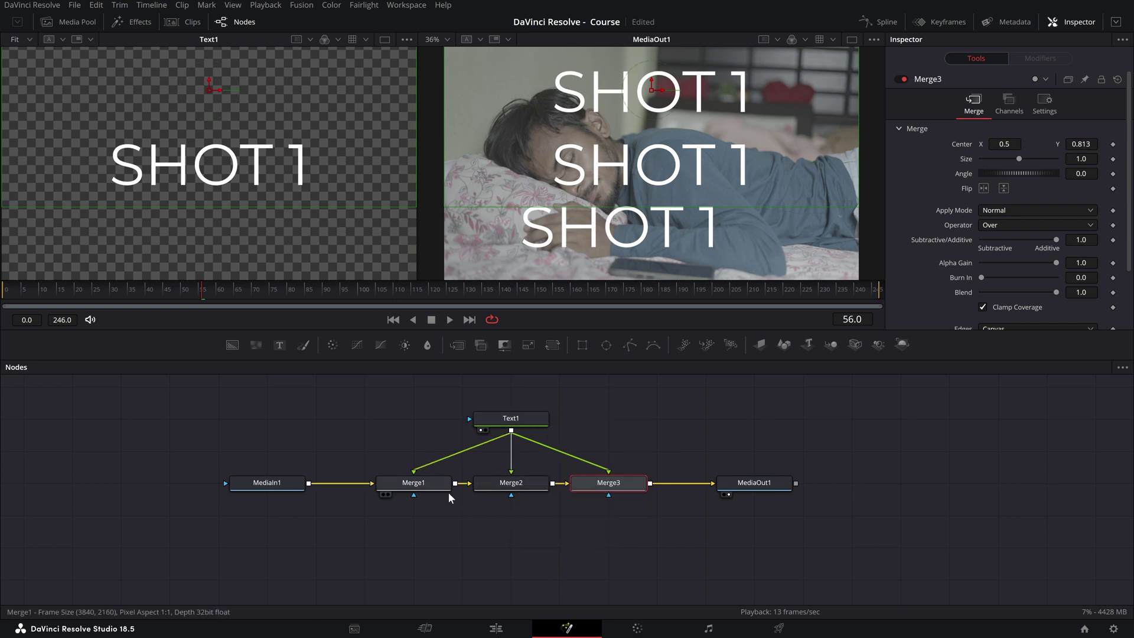
{"action": "mouse_move", "coordinate": [448, 492]}
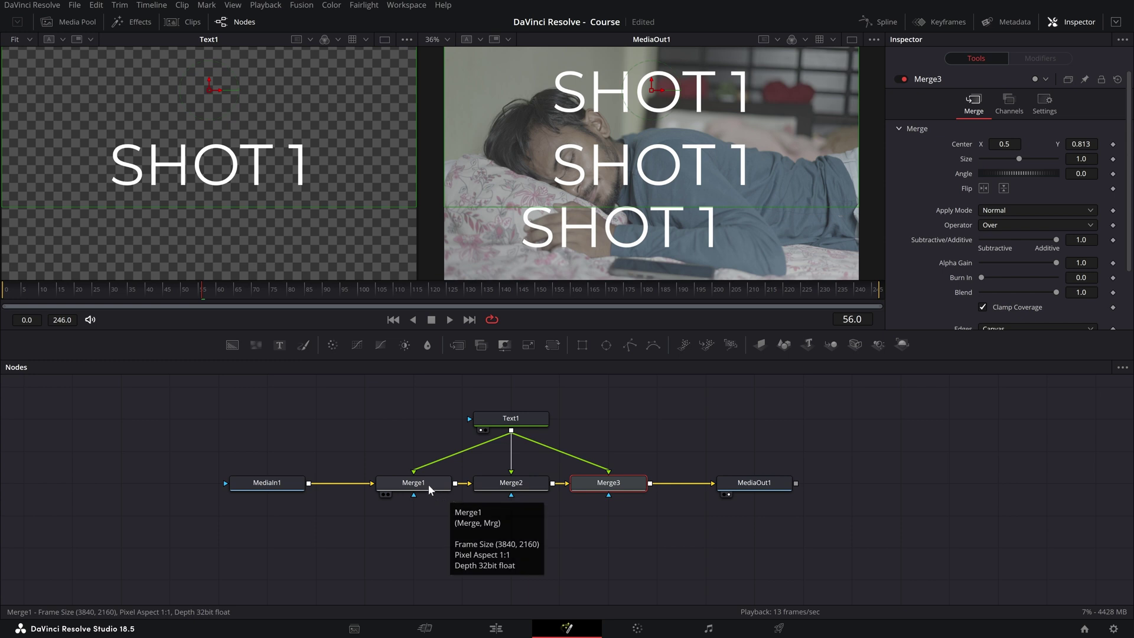
{"action": "left_click", "coordinate": [428, 484]}
{"action": "left_click", "coordinate": [509, 483]}
{"action": "left_click", "coordinate": [596, 486]}
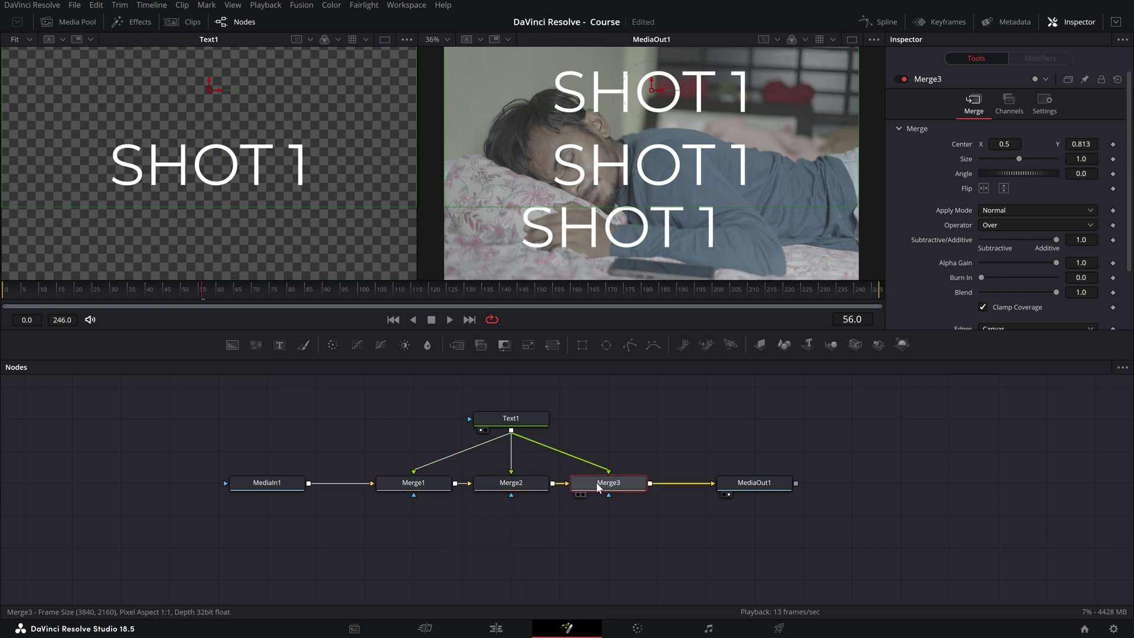
{"action": "mouse_move", "coordinate": [1022, 173]}
{"action": "left_mouse_down"}
{"action": "mouse_move", "coordinate": [993, 176]}
{"action": "mouse_move", "coordinate": [1015, 178]}
{"action": "left_mouse_up"}
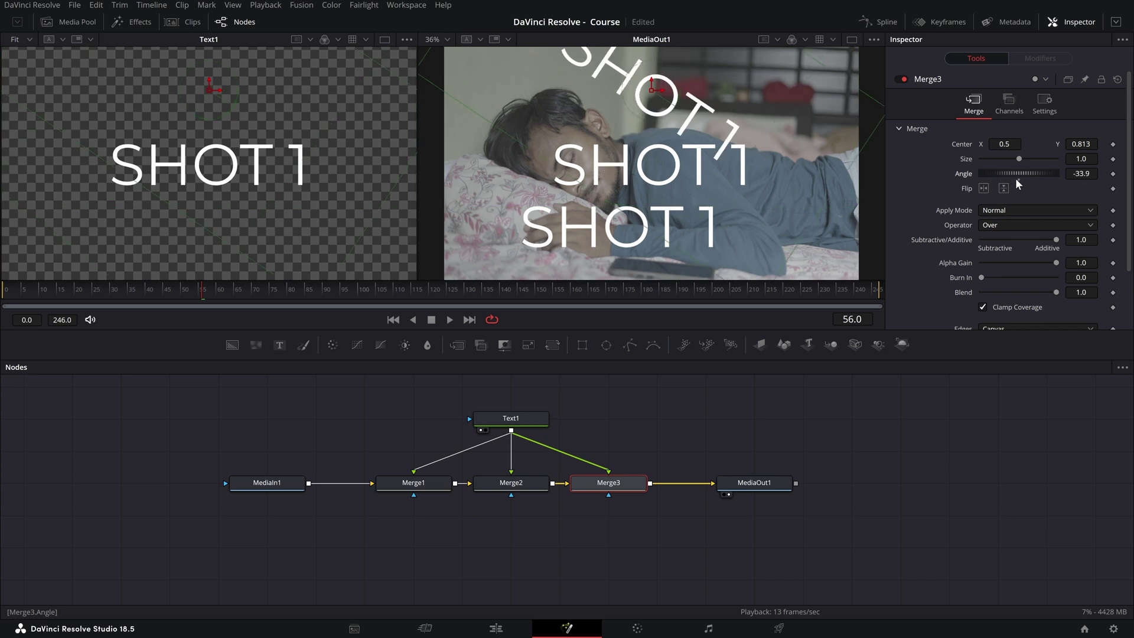
Set Merge3's Apply Mode to Overlay and nudge its text to Center Y 0.805405, with the MediaOut1 view fitted.
{"action": "left_click", "coordinate": [1022, 211]}
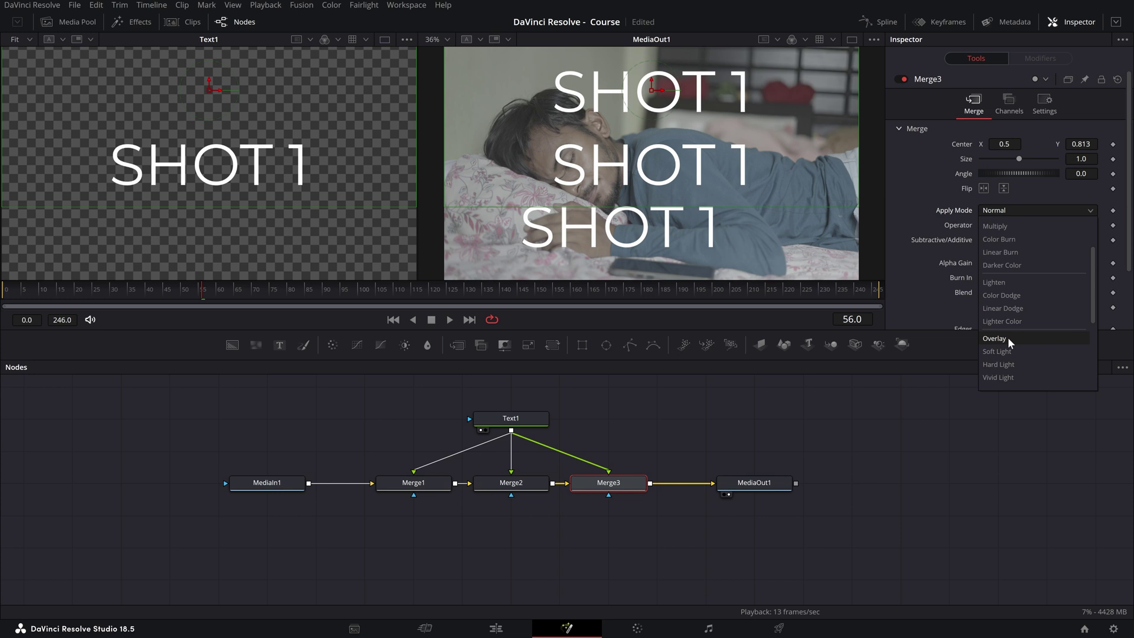
{"action": "left_click", "coordinate": [1007, 337]}
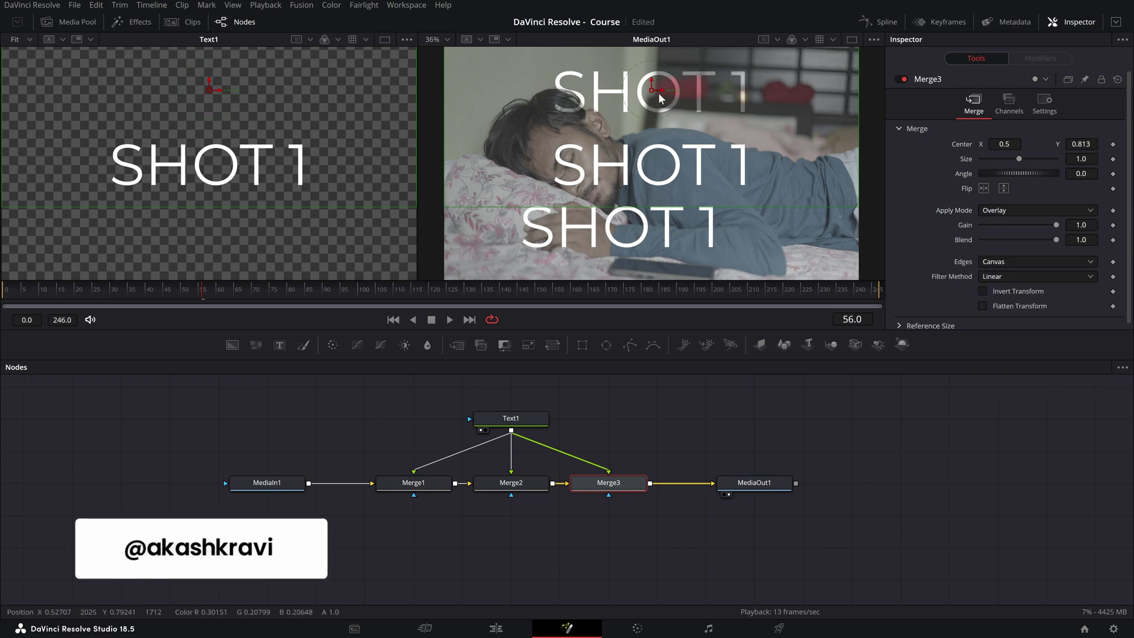
{"action": "left_click_drag", "start_coordinate": [653, 86], "coordinate": [653, 88]}
{"action": "key", "text": "ctrl+f"}
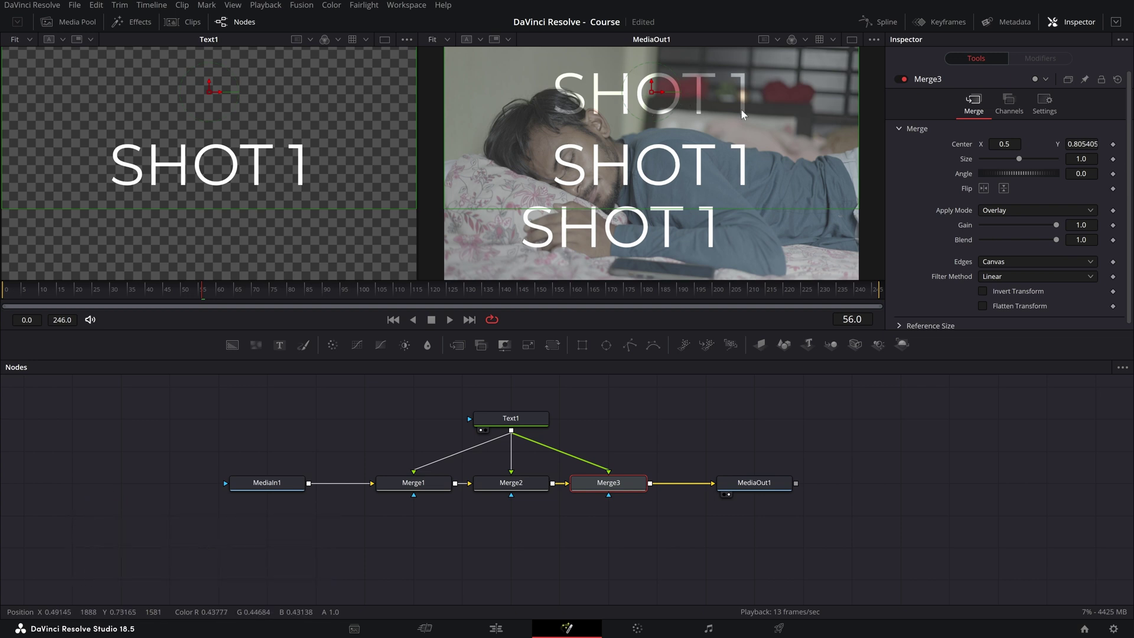
Return Merge3's Apply Mode to Normal.
{"action": "left_click", "coordinate": [1047, 210]}
{"action": "left_click", "coordinate": [1014, 210]}
{"action": "left_click", "coordinate": [1014, 209]}
{"action": "scroll", "coordinate": [1013, 230], "scroll_direction": "up", "scroll_amount": 3}
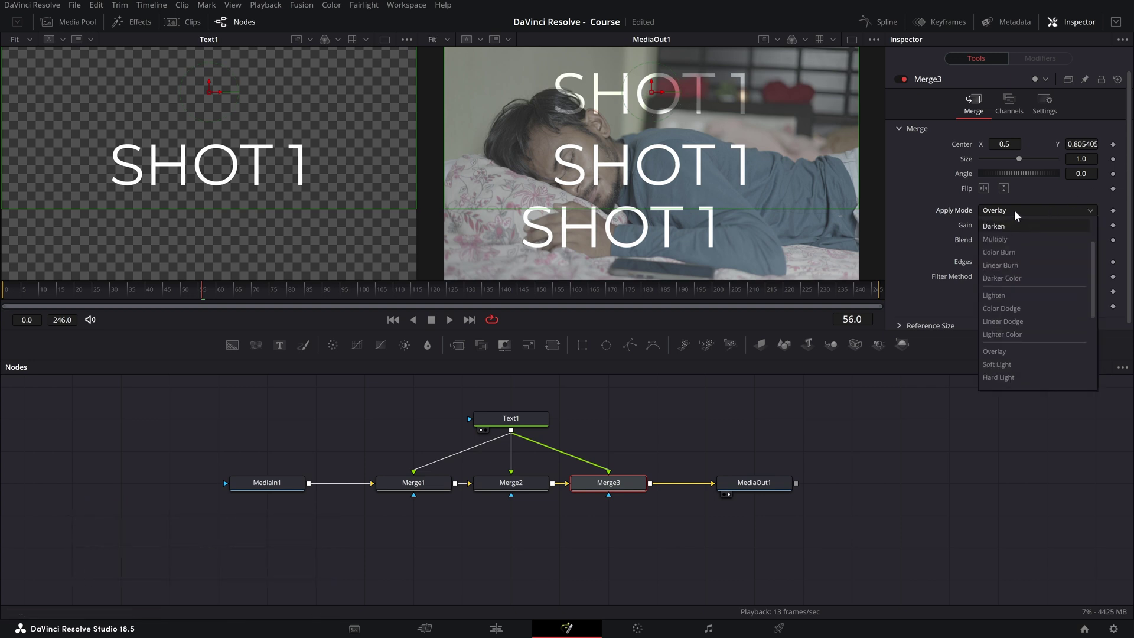
{"action": "left_click", "coordinate": [1016, 225]}
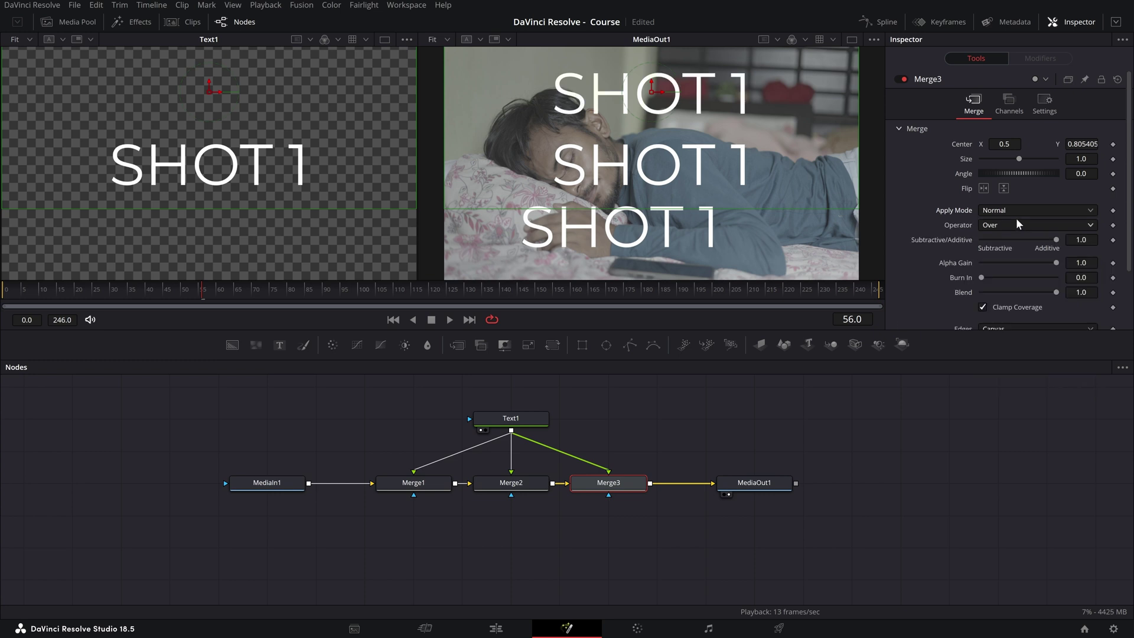
Look over Merge3's remaining settings and review Text1 with its three Merge nodes as one group.
{"action": "scroll", "coordinate": [1018, 247], "scroll_direction": "down", "scroll_amount": 3}
{"action": "scroll", "coordinate": [1021, 271], "scroll_direction": "up", "scroll_amount": 3}
{"action": "left_click_drag", "start_coordinate": [377, 395], "coordinate": [662, 537]}
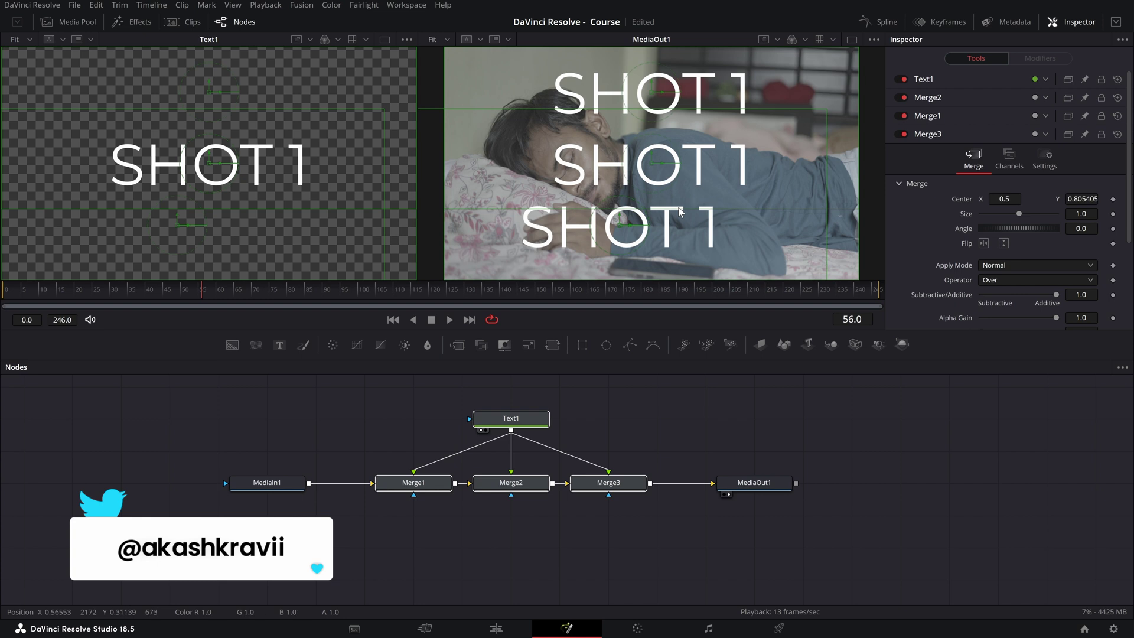
{"action": "left_click", "coordinate": [632, 549]}
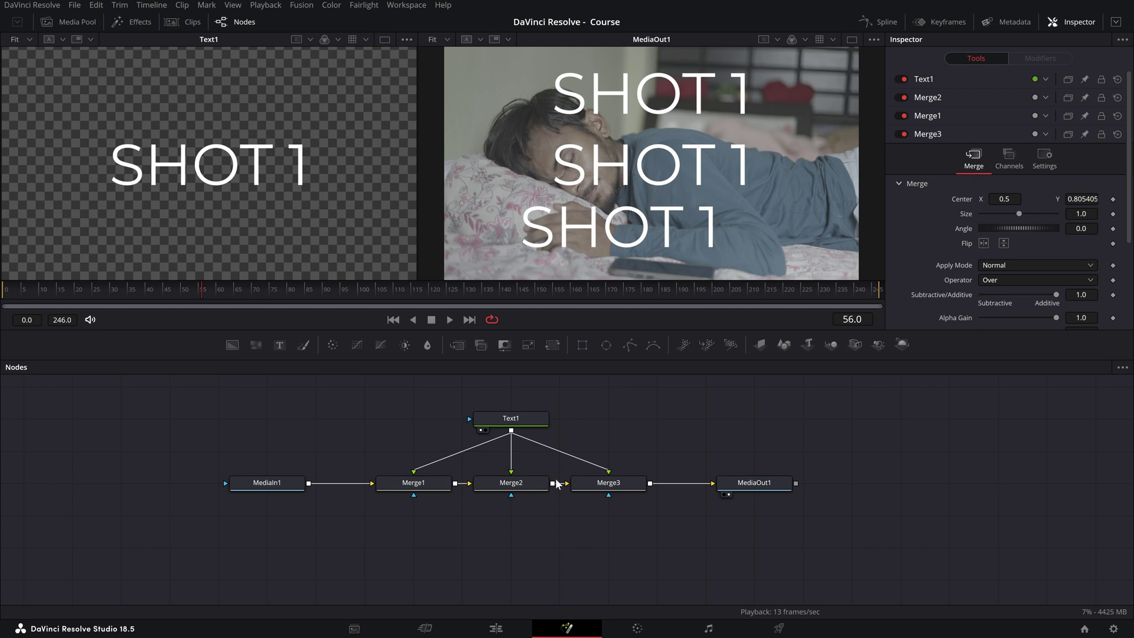
Examine how the single Text1 node feeds Merge1, Merge2 and Merge3, undoing a trial move of Text1 in the node graph.
{"action": "left_click_drag", "start_coordinate": [376, 386], "coordinate": [609, 536]}
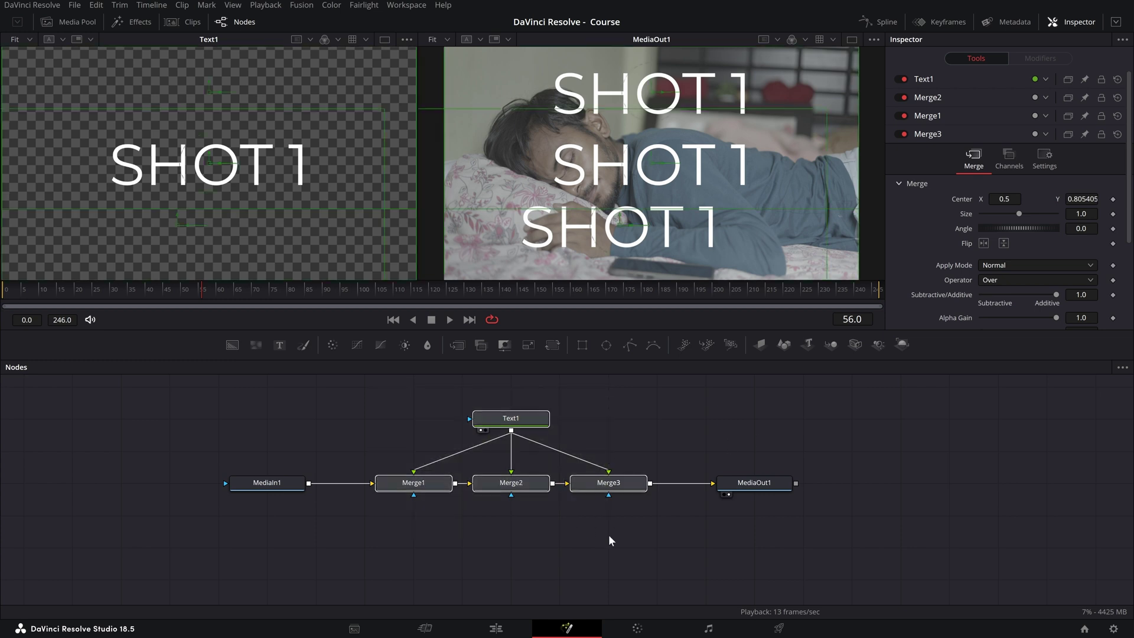
{"action": "left_click", "coordinate": [546, 418]}
{"action": "left_click_drag", "start_coordinate": [546, 418], "coordinate": [449, 418]}
{"action": "key", "text": "ctrl+z"}
{"action": "mouse_move", "coordinate": [521, 415]}
{"action": "left_mouse_down"}
{"action": "mouse_move", "coordinate": [592, 414]}
{"action": "mouse_move", "coordinate": [521, 415]}
{"action": "left_mouse_up"}
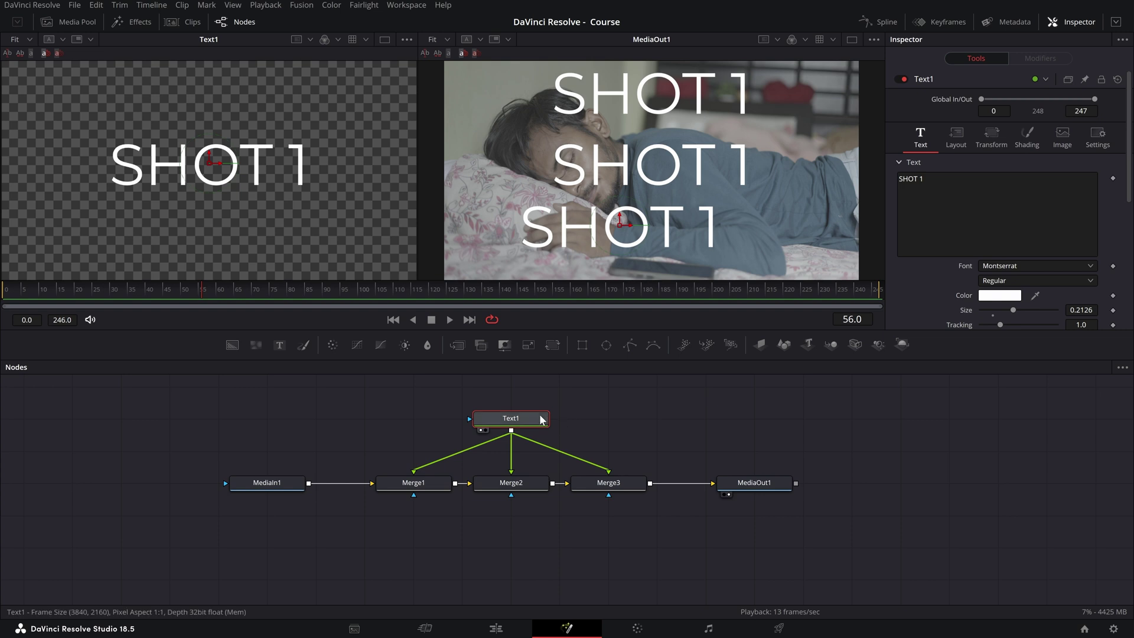
{"action": "left_click", "coordinate": [625, 534]}
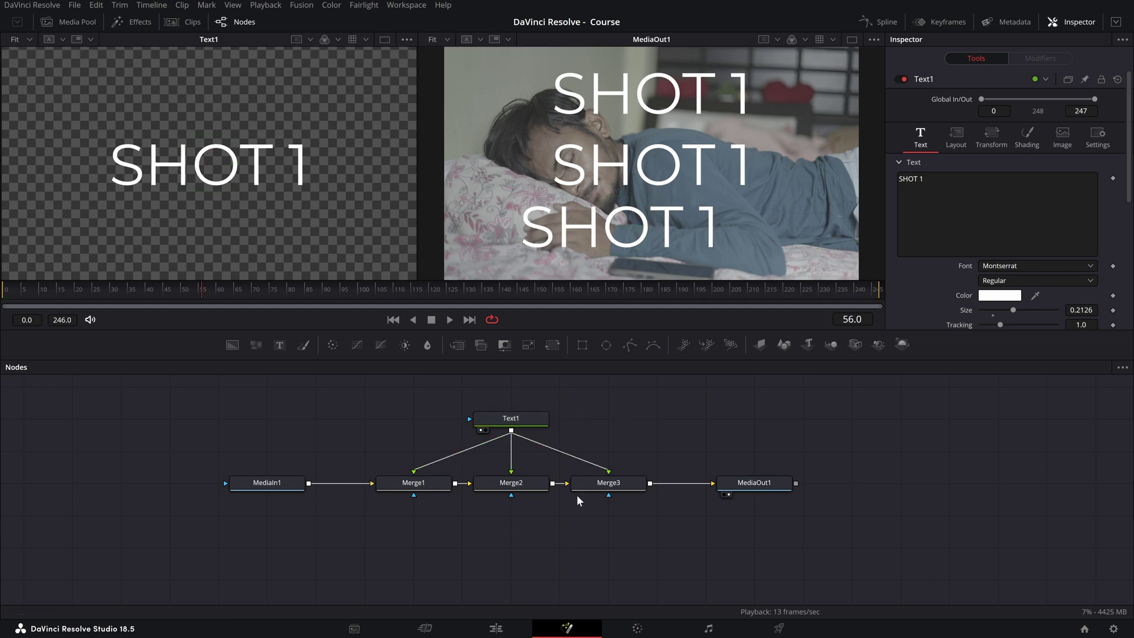
{"action": "mouse_move", "coordinate": [522, 419]}
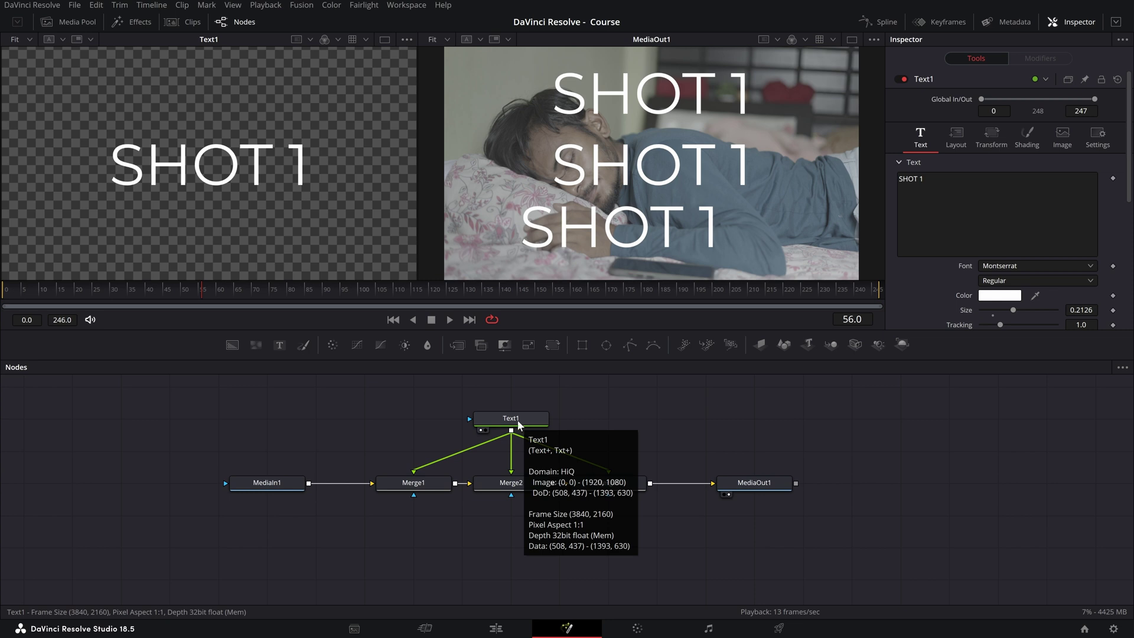
{"action": "left_click", "coordinate": [527, 417]}
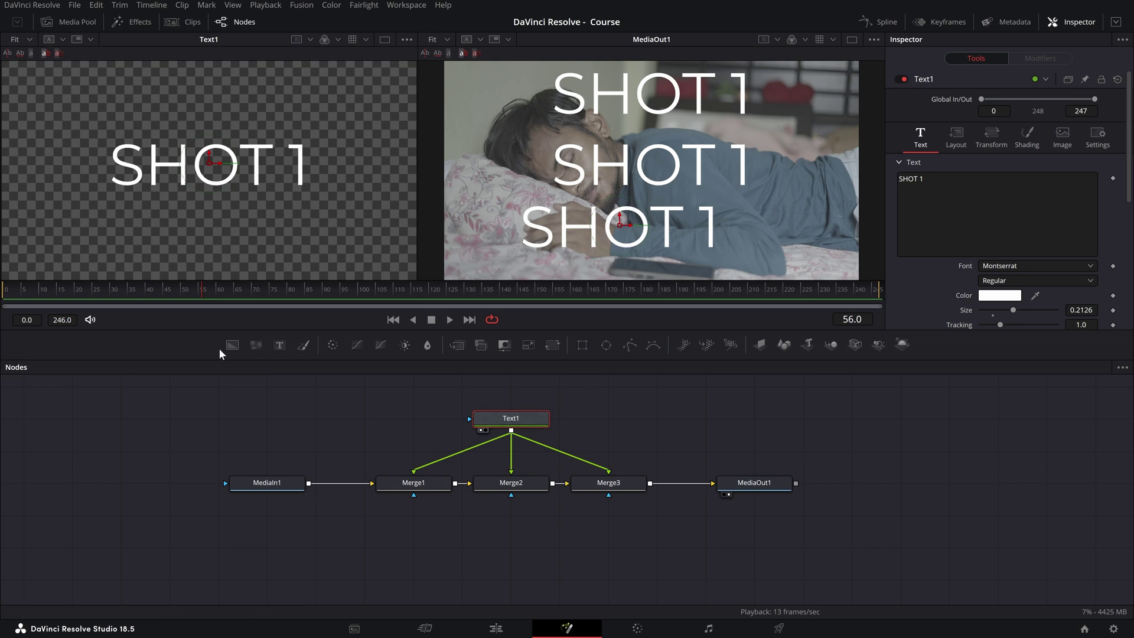
{"action": "left_click", "coordinate": [487, 395]}
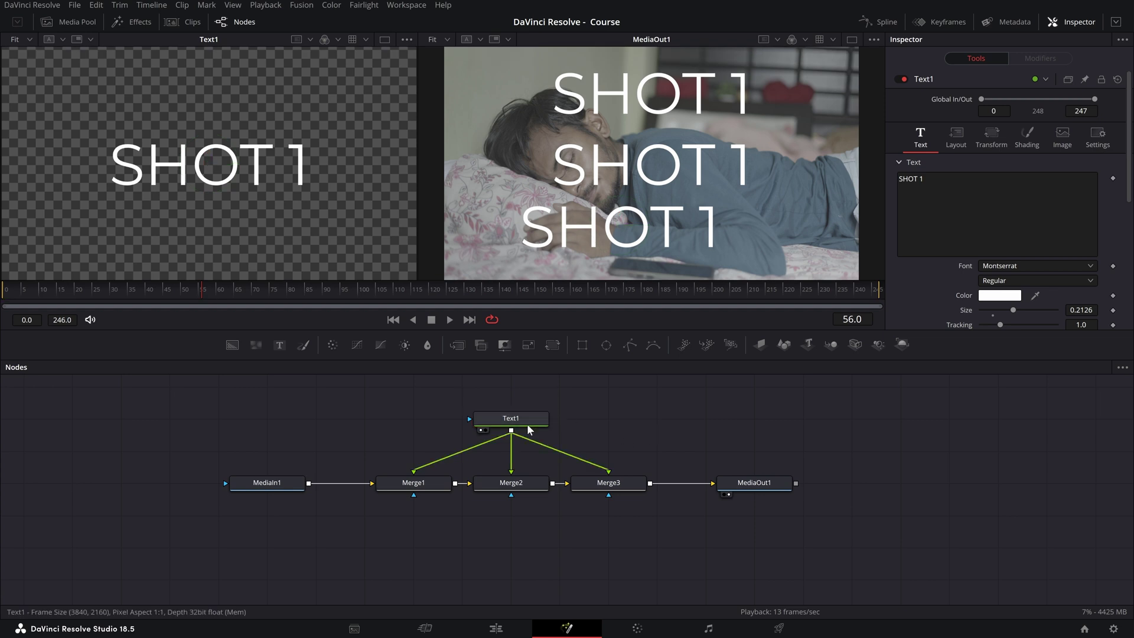
Change Text1's text color to bright yellow and look through its other text settings.
{"action": "mouse_move", "coordinate": [517, 420]}
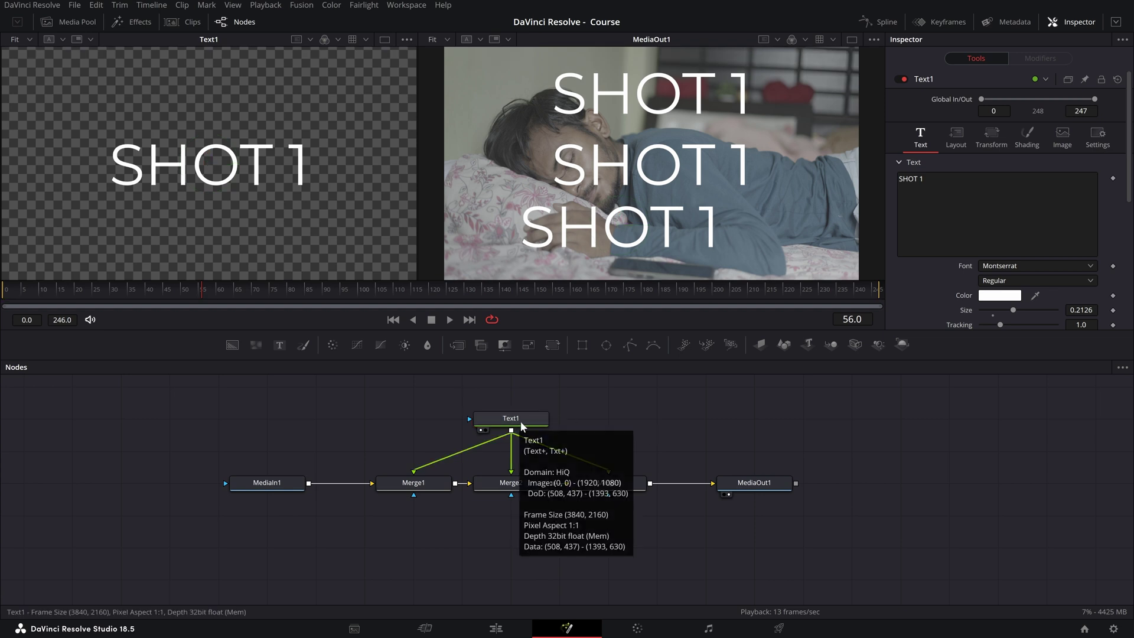
{"action": "left_click", "coordinate": [511, 421]}
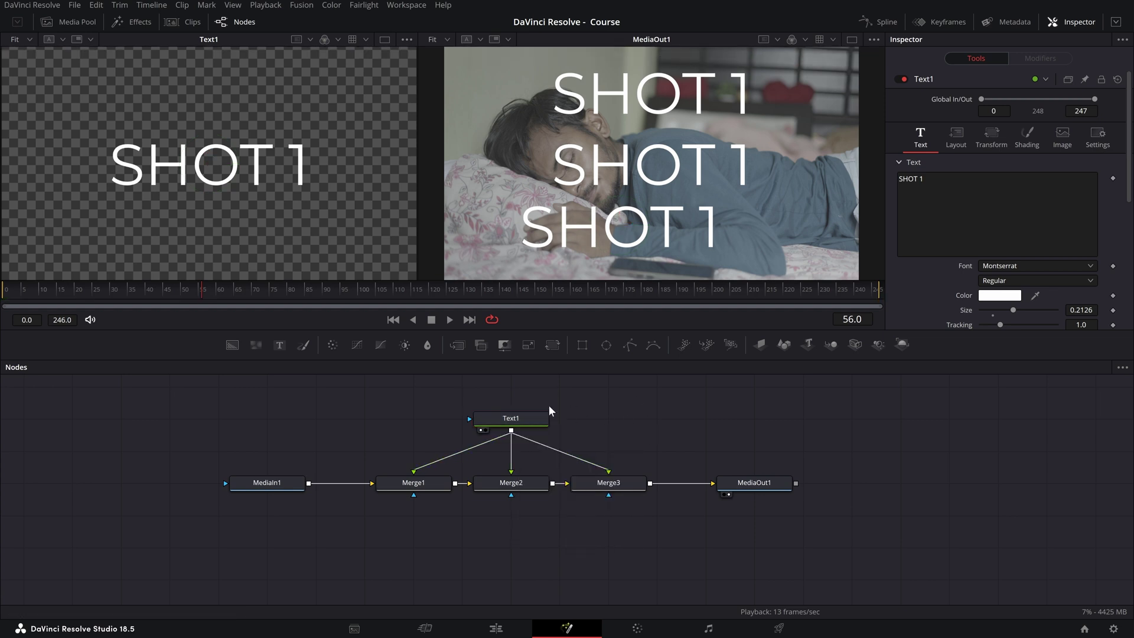
{"action": "scroll", "coordinate": [1001, 218], "scroll_direction": "down", "scroll_amount": 5}
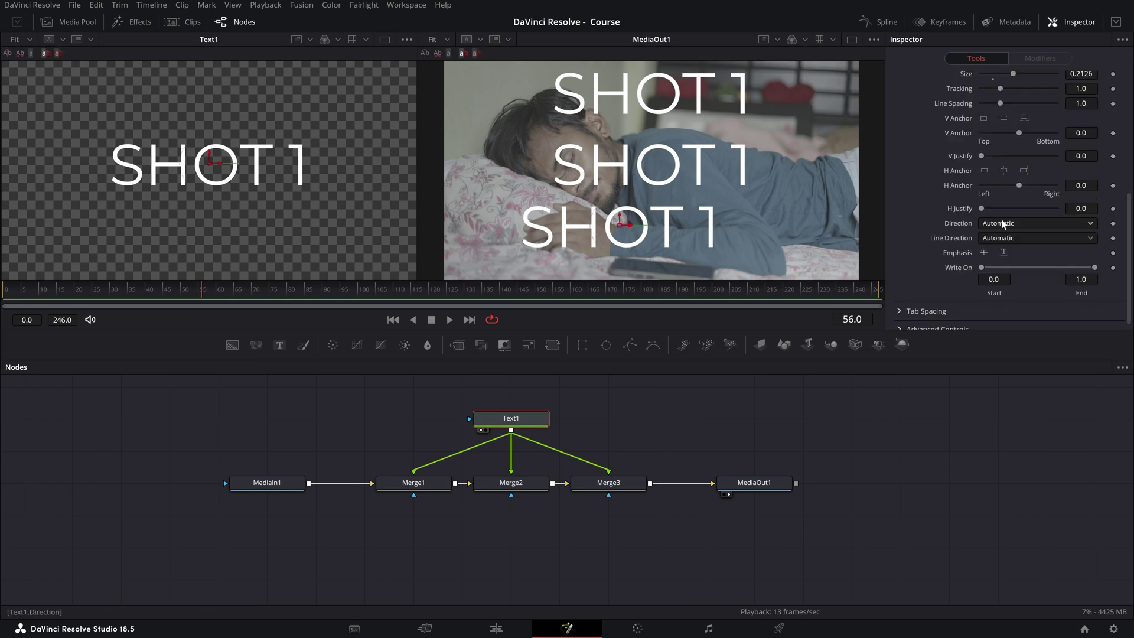
{"action": "scroll", "coordinate": [1026, 210], "scroll_direction": "up", "scroll_amount": 3}
{"action": "left_click", "coordinate": [1006, 180]}
{"action": "left_click", "coordinate": [653, 230]}
{"action": "left_click", "coordinate": [697, 430]}
{"action": "scroll", "coordinate": [965, 203], "scroll_direction": "down", "scroll_amount": 4}
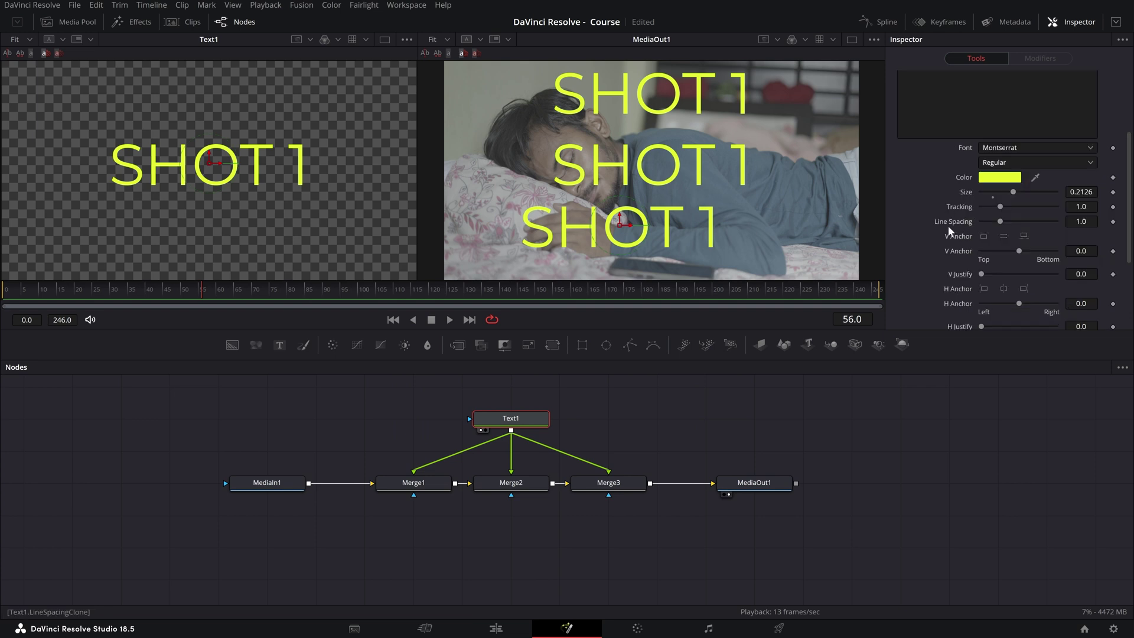
{"action": "scroll", "coordinate": [948, 225], "scroll_direction": "up", "scroll_amount": 4}
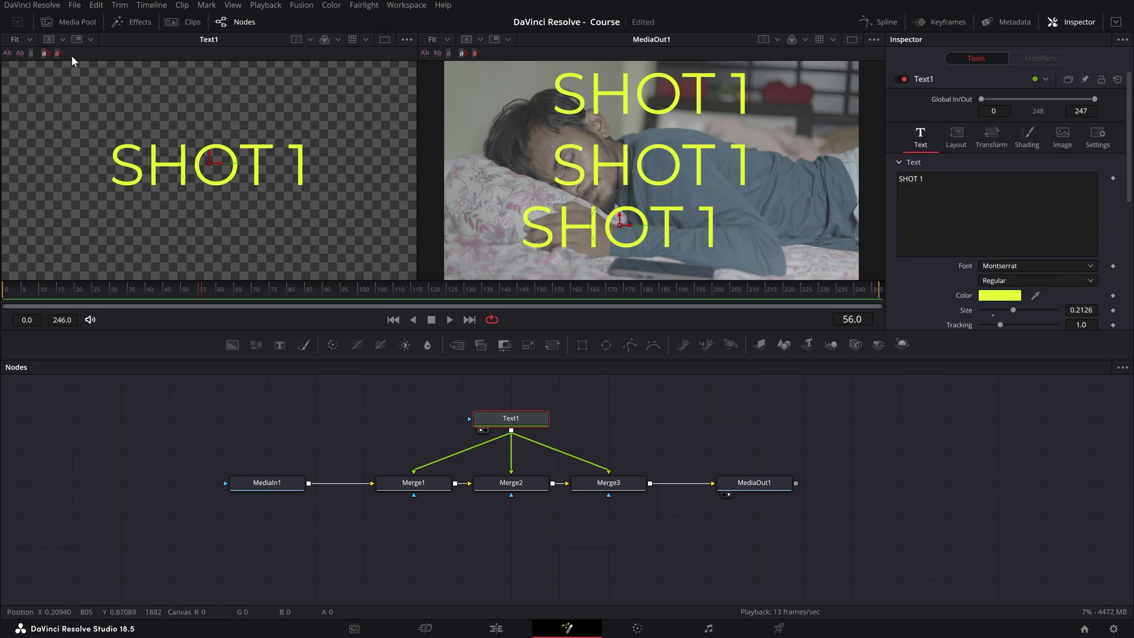
Add clip A003_06272359_C004.braw from the Mountain bin and connect it as foreground of a new Merge node after Merge3.
{"action": "left_click", "coordinate": [61, 22]}
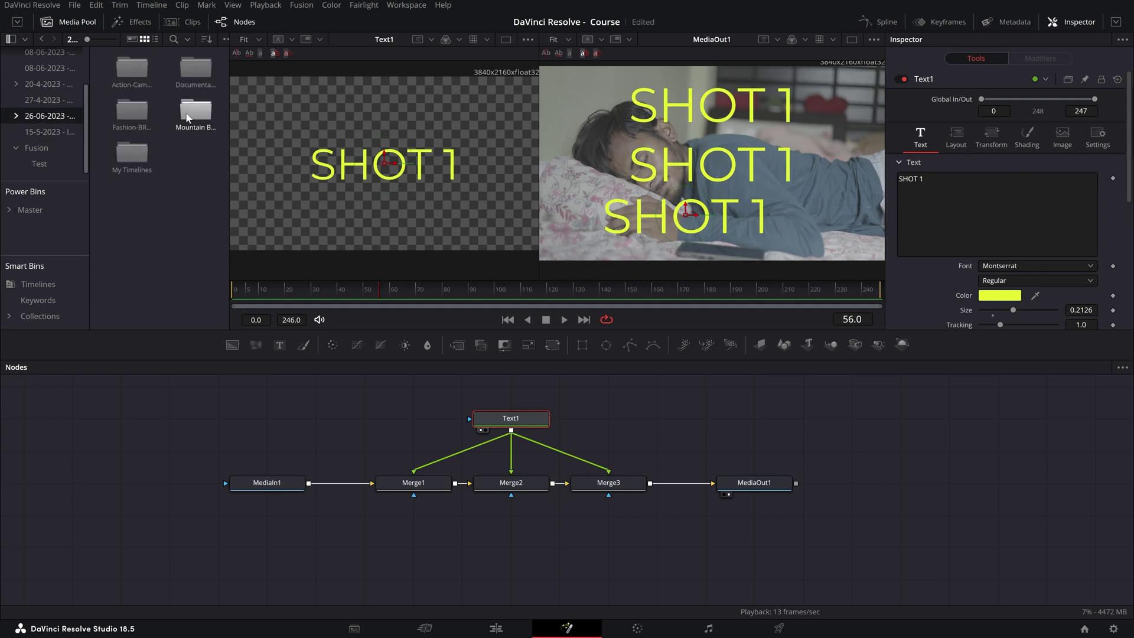
{"action": "left_click_drag", "start_coordinate": [183, 109], "coordinate": [609, 418]}
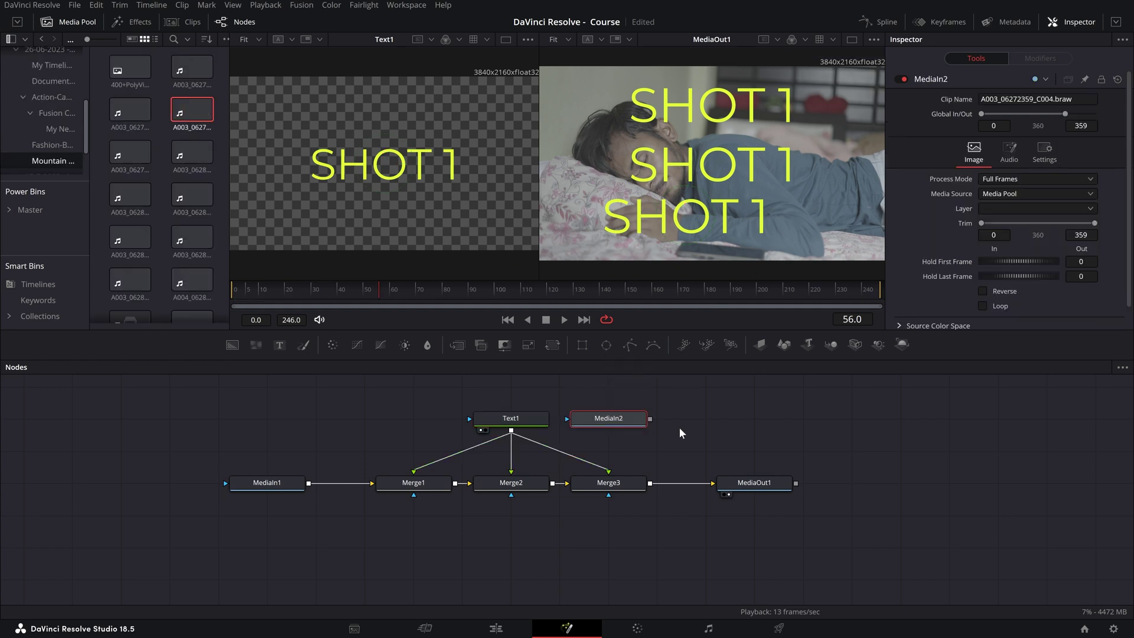
{"action": "left_click", "coordinate": [615, 488]}
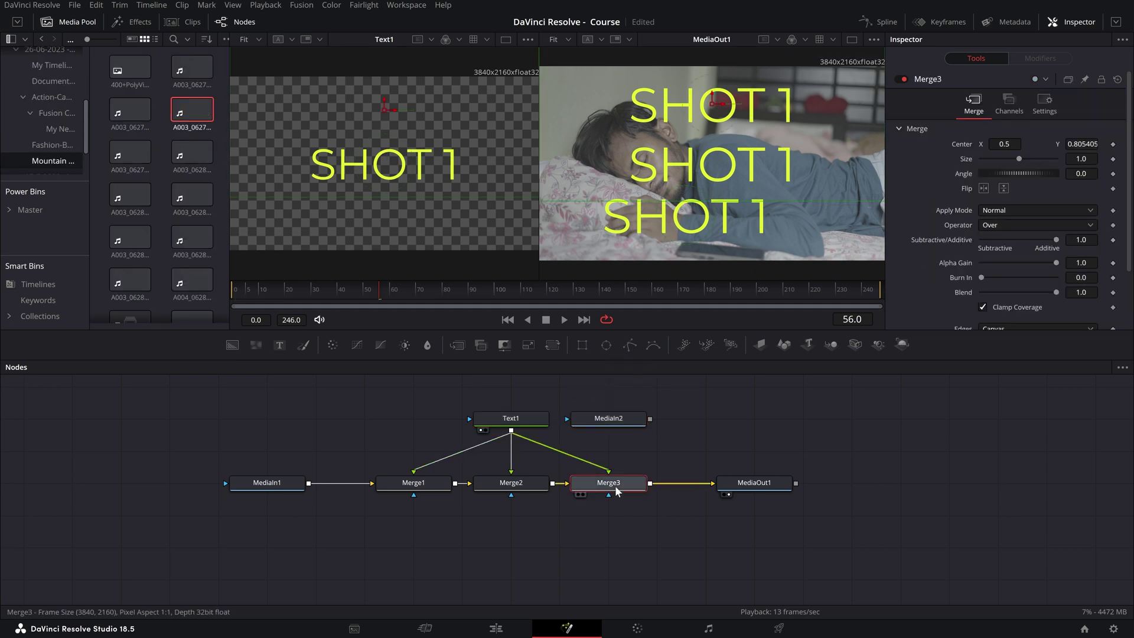
{"action": "left_click", "coordinate": [458, 347]}
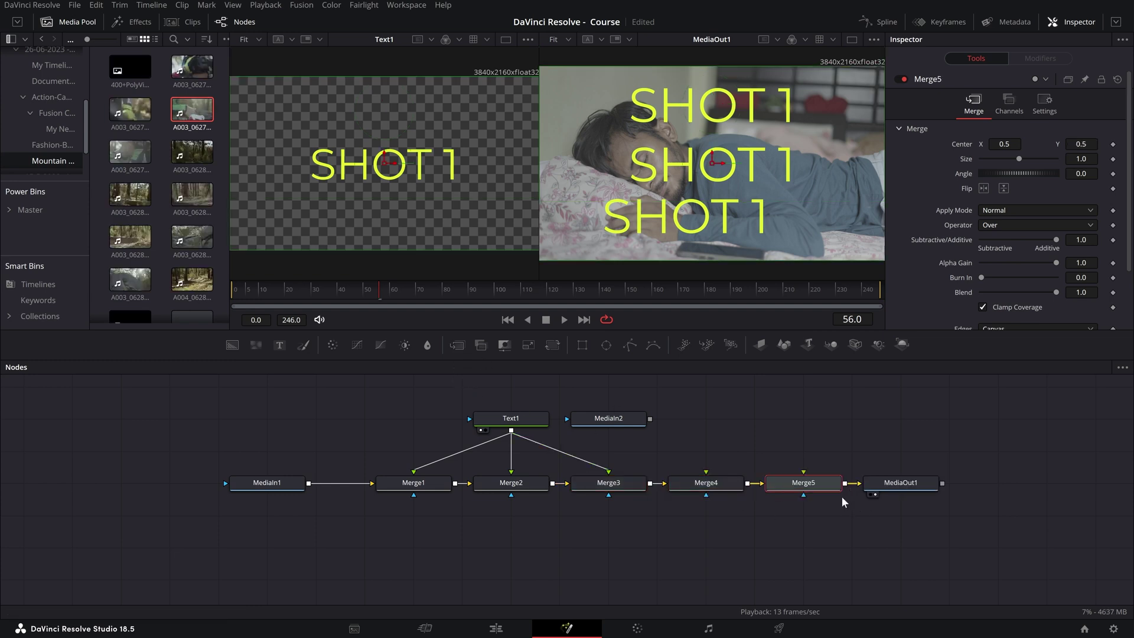
{"action": "left_click_drag", "start_coordinate": [629, 420], "coordinate": [706, 472]}
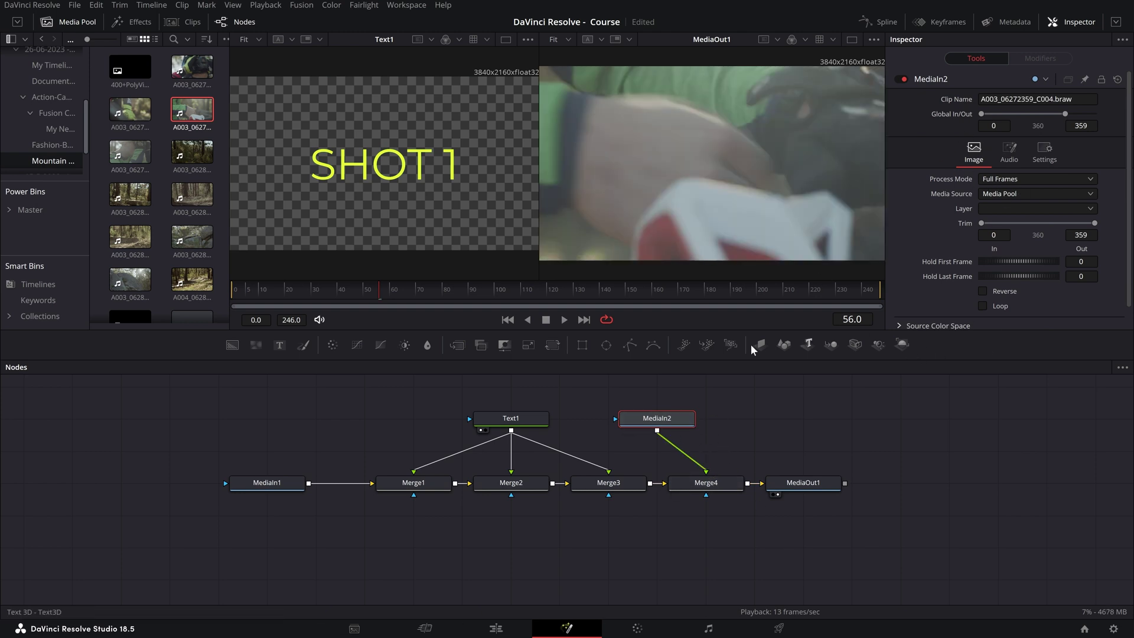
Insert a Transform node between MediaIn2 and Merge4 and set its Size to 0.3.
{"action": "left_click_drag", "start_coordinate": [599, 399], "coordinate": [692, 406]}
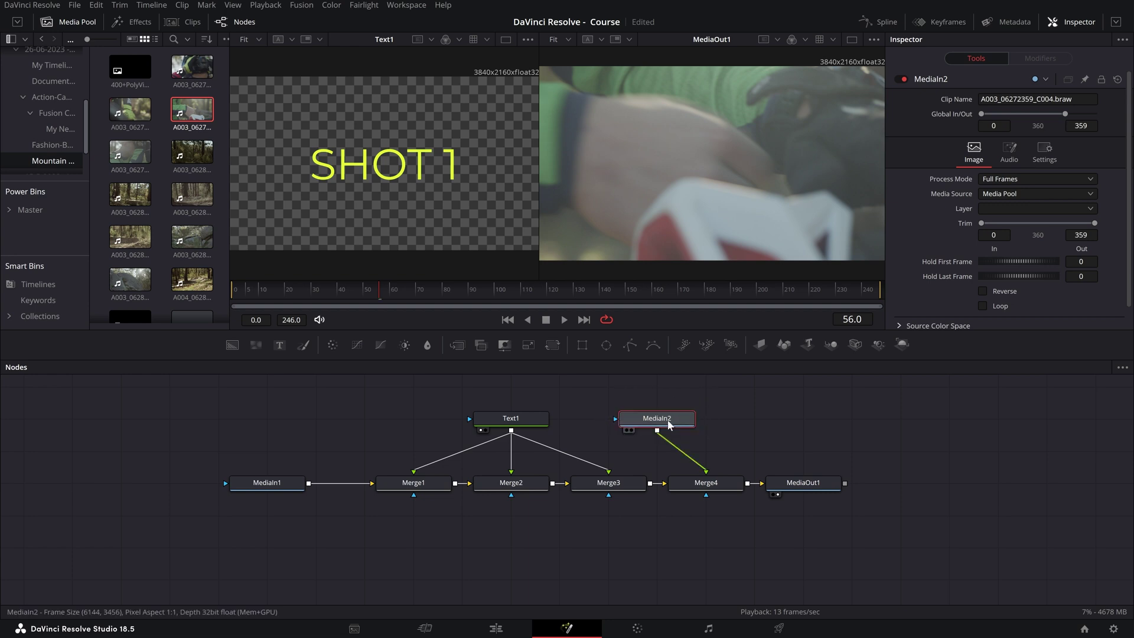
{"action": "scroll", "coordinate": [930, 230], "scroll_direction": "down", "scroll_amount": 1}
{"action": "scroll", "coordinate": [930, 229], "scroll_direction": "up", "scroll_amount": 1}
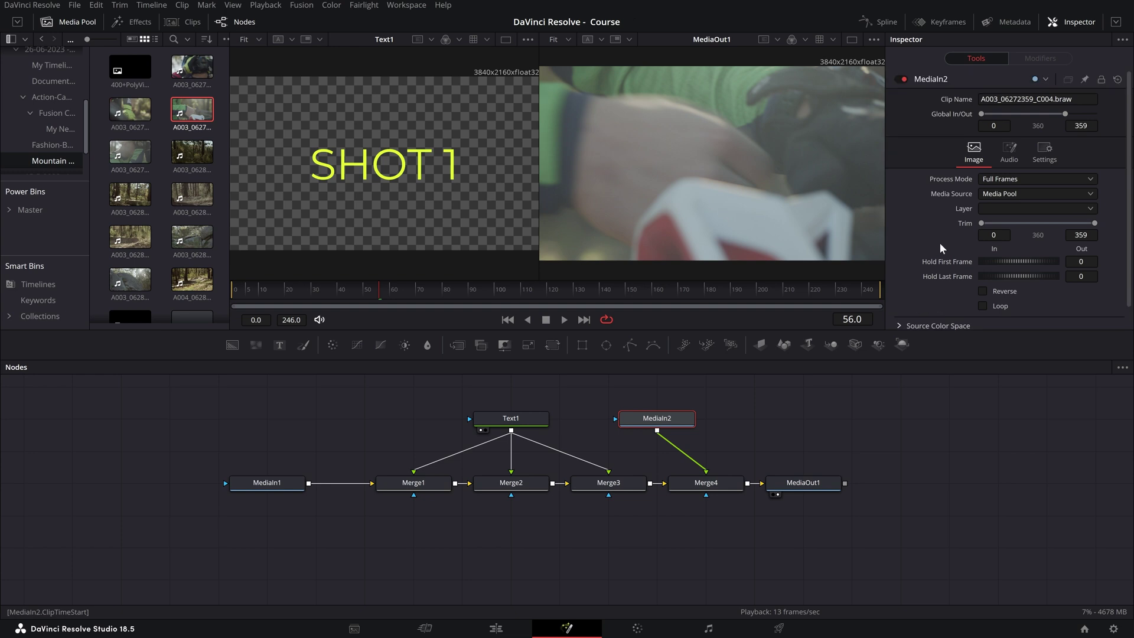
{"action": "left_click", "coordinate": [551, 346]}
{"action": "left_click", "coordinate": [656, 418]}
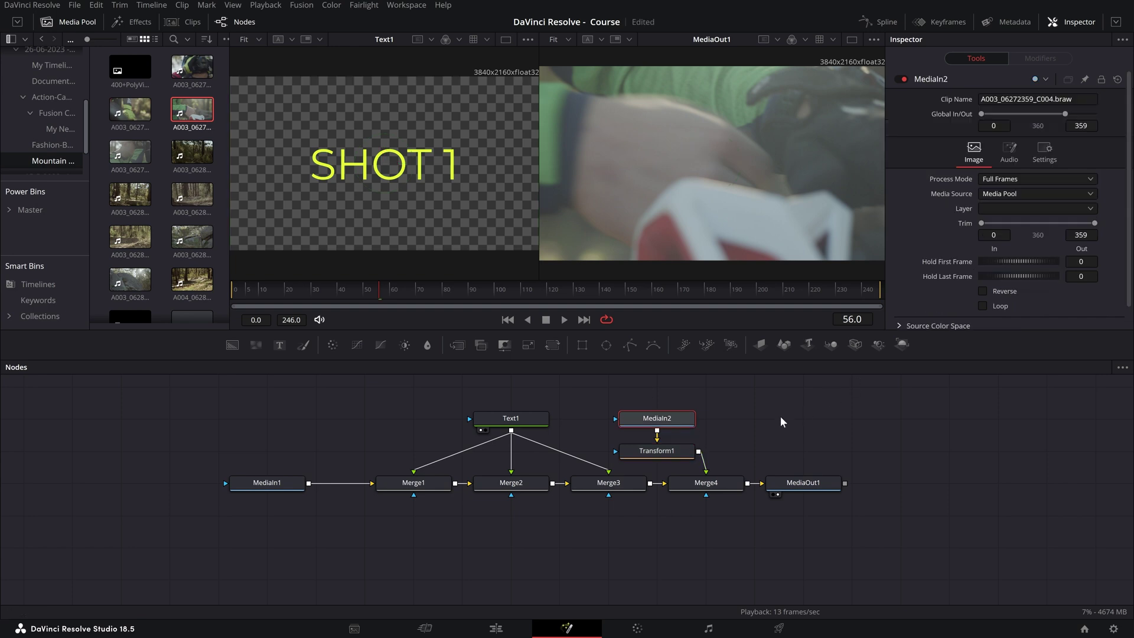
{"action": "left_click", "coordinate": [655, 450]}
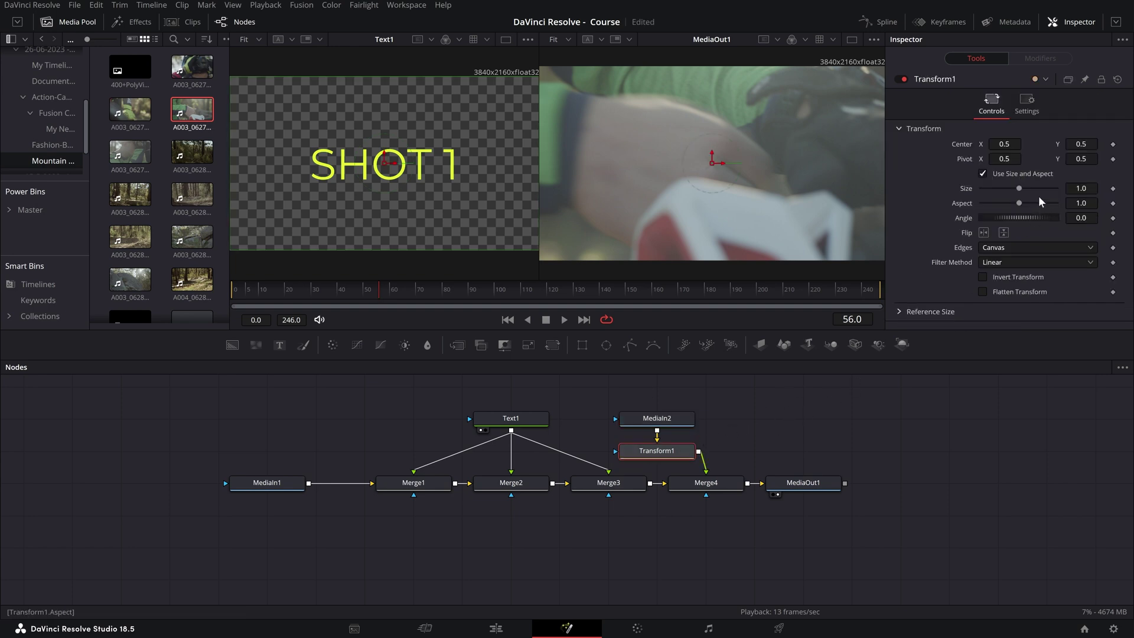
{"action": "left_click_drag", "start_coordinate": [1017, 188], "coordinate": [990, 190]}
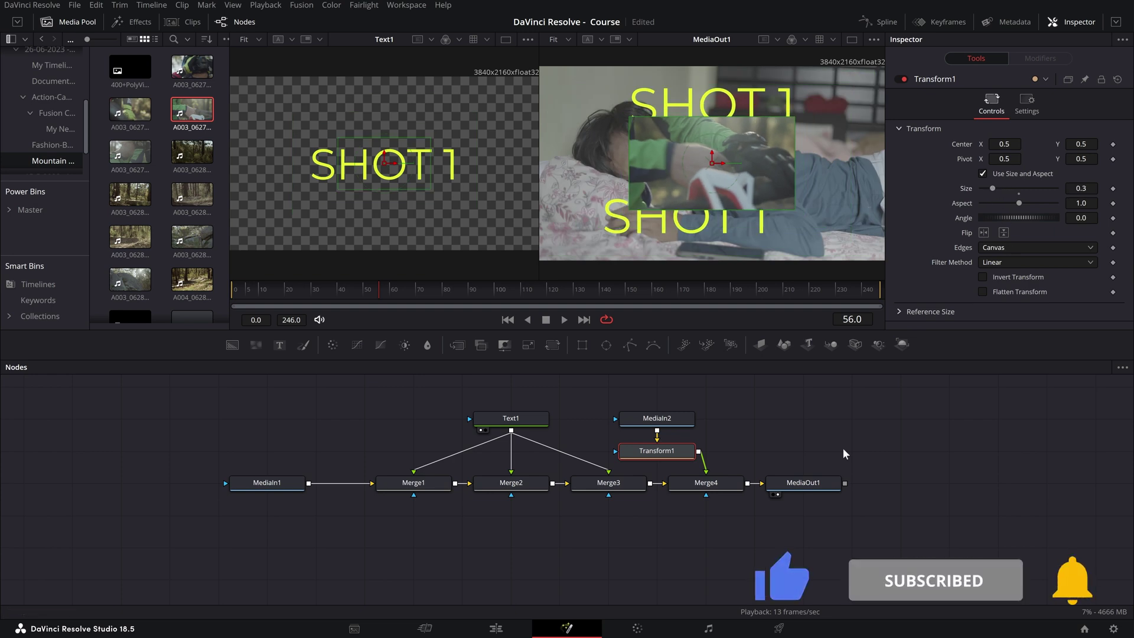
Hide the Media Pool and compare the settings of Text1, Merge1 and MediaIn2, checking for size and position controls.
{"action": "key", "text": "ctrl+1"}
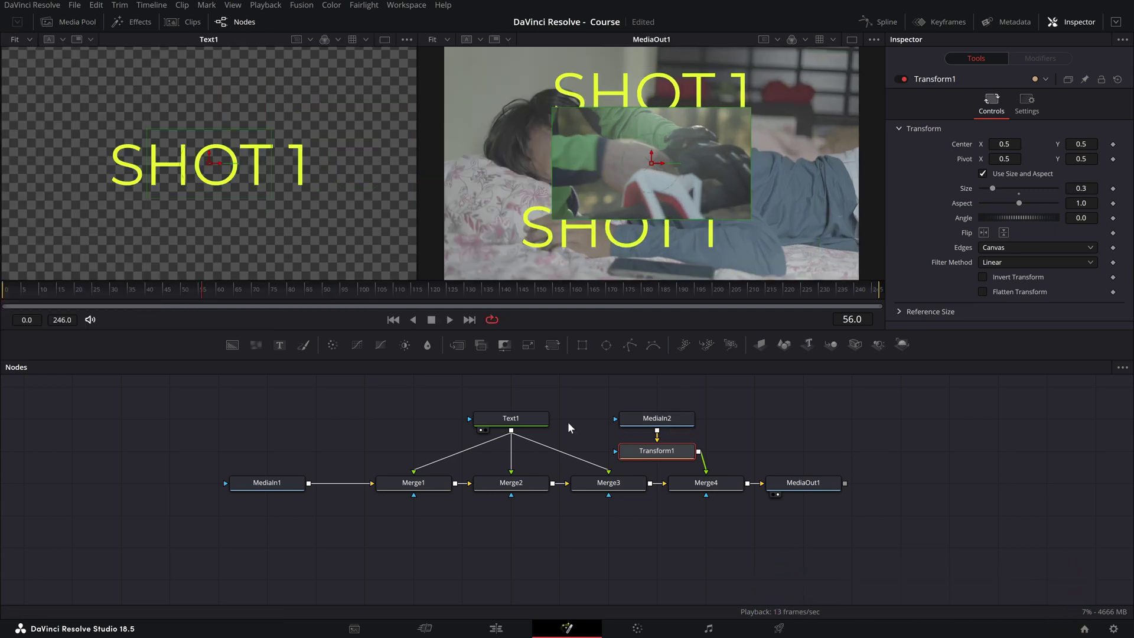
{"action": "left_click", "coordinate": [523, 418]}
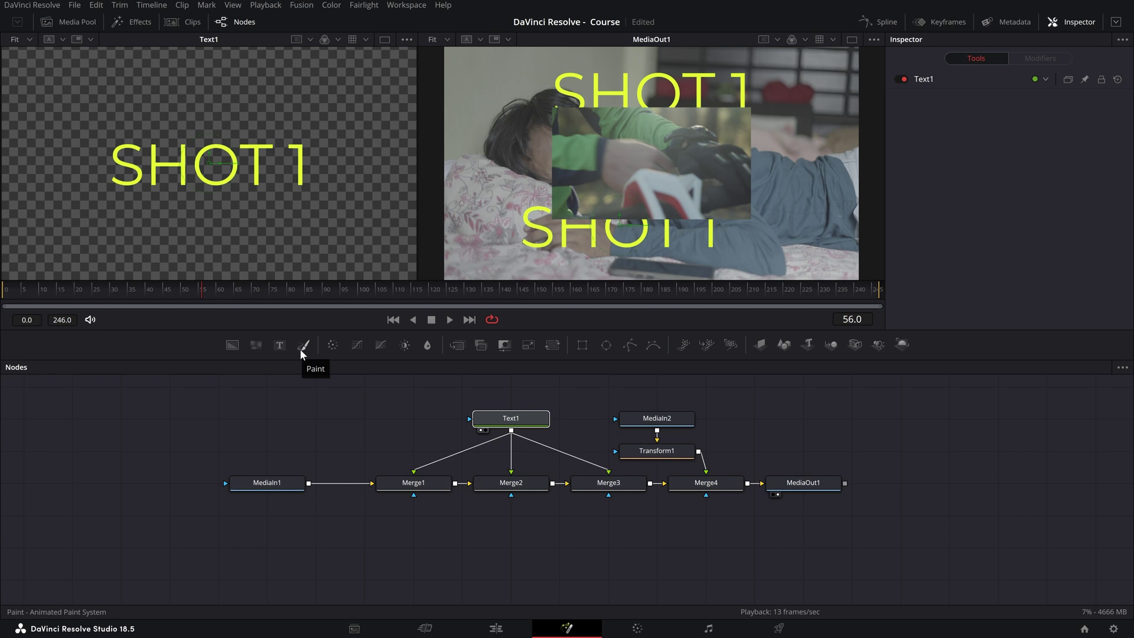
{"action": "left_click", "coordinate": [505, 416]}
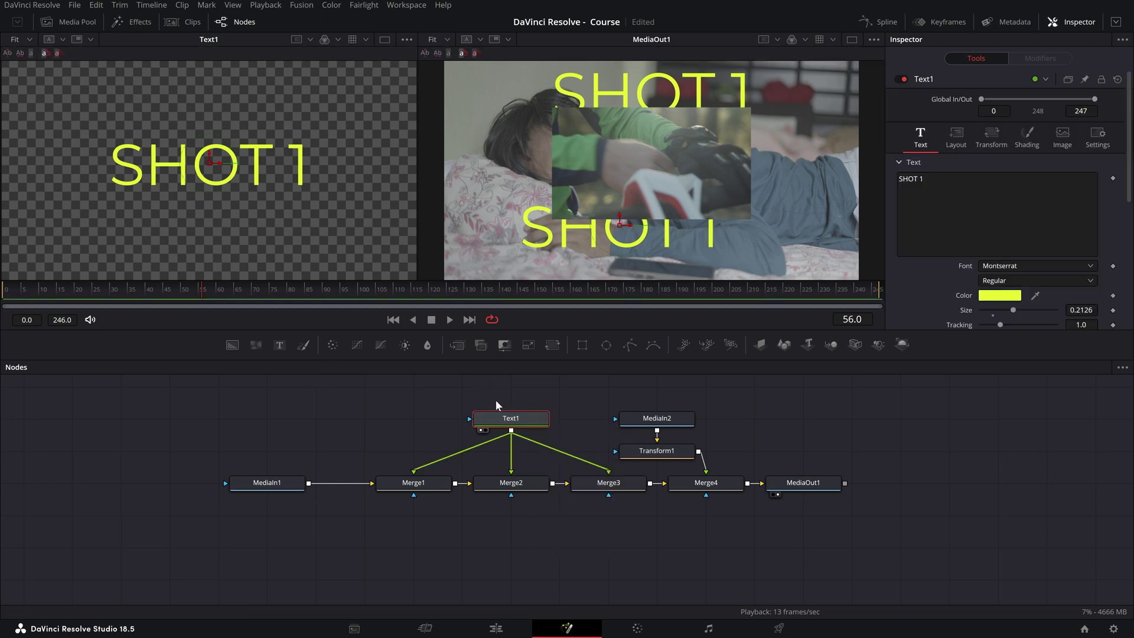
{"action": "scroll", "coordinate": [998, 177], "scroll_direction": "down", "scroll_amount": 3}
{"action": "scroll", "coordinate": [1040, 234], "scroll_direction": "down", "scroll_amount": 3}
{"action": "scroll", "coordinate": [1037, 224], "scroll_direction": "up", "scroll_amount": 5}
{"action": "scroll", "coordinate": [1030, 216], "scroll_direction": "down", "scroll_amount": 5}
{"action": "left_click", "coordinate": [443, 484]}
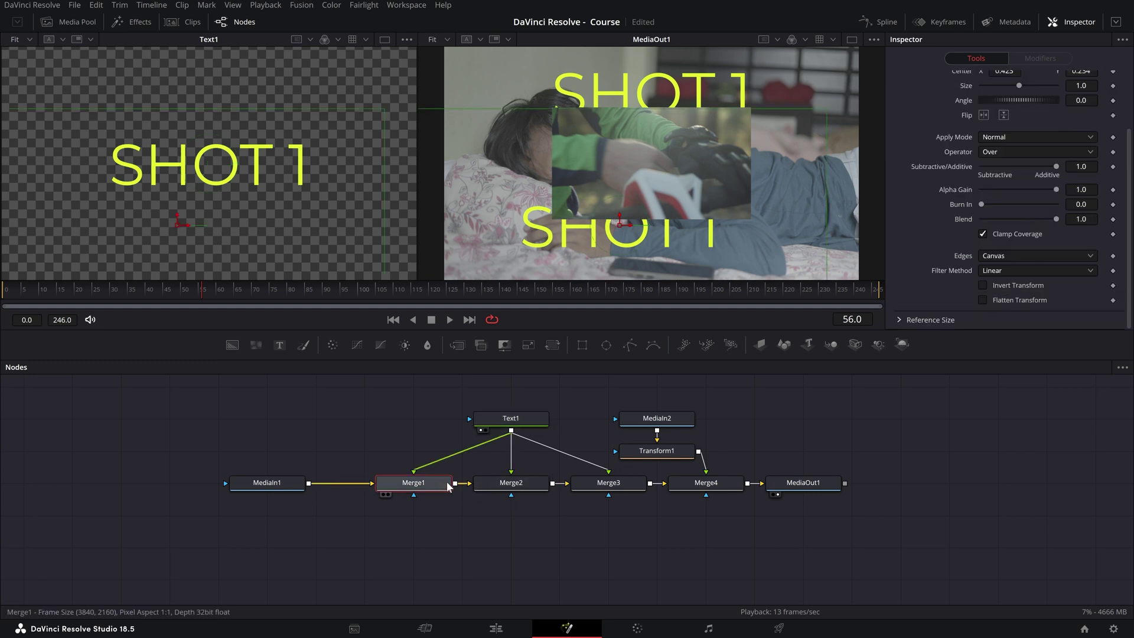
{"action": "scroll", "coordinate": [998, 213], "scroll_direction": "up", "scroll_amount": 2}
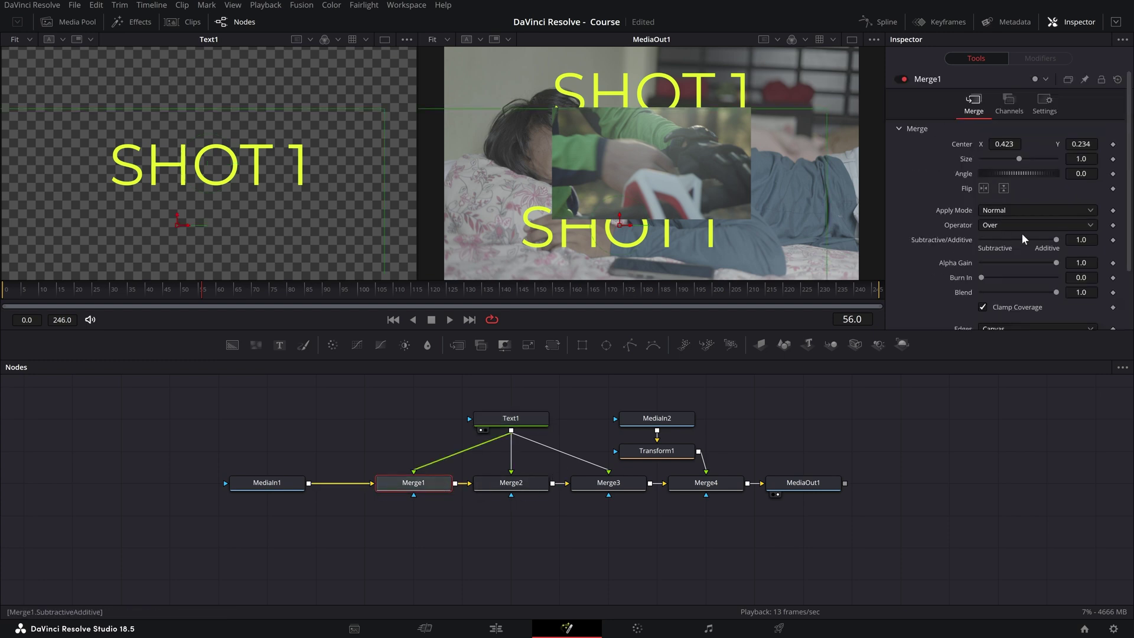
{"action": "left_click", "coordinate": [650, 418]}
{"action": "left_click_drag", "start_coordinate": [669, 402], "coordinate": [697, 428]}
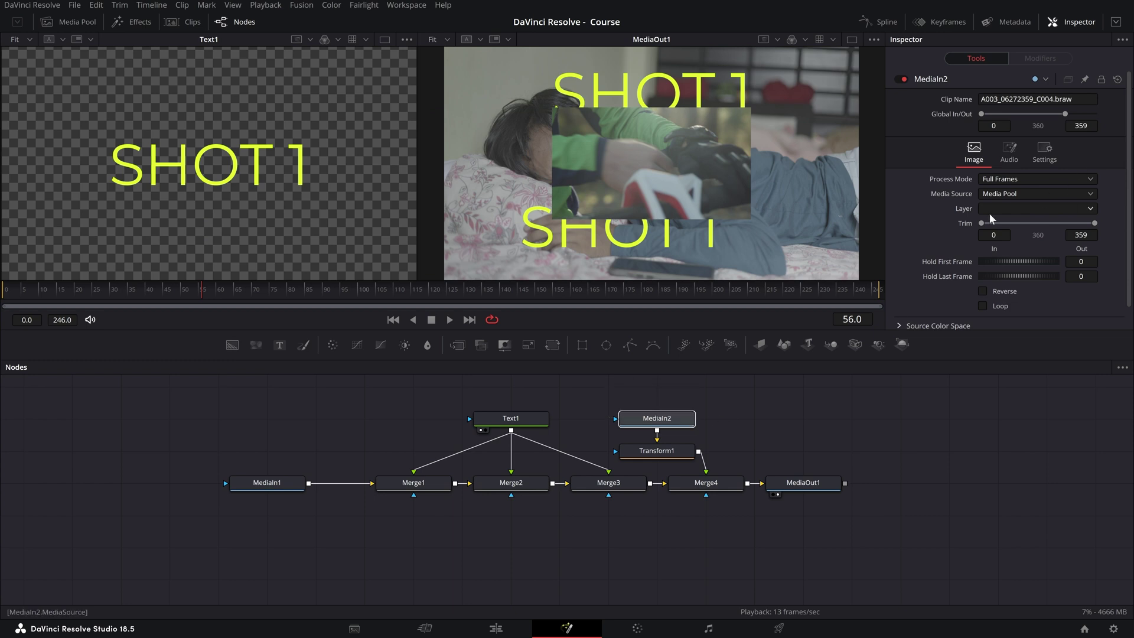
{"action": "scroll", "coordinate": [926, 201], "scroll_direction": "down", "scroll_amount": 1}
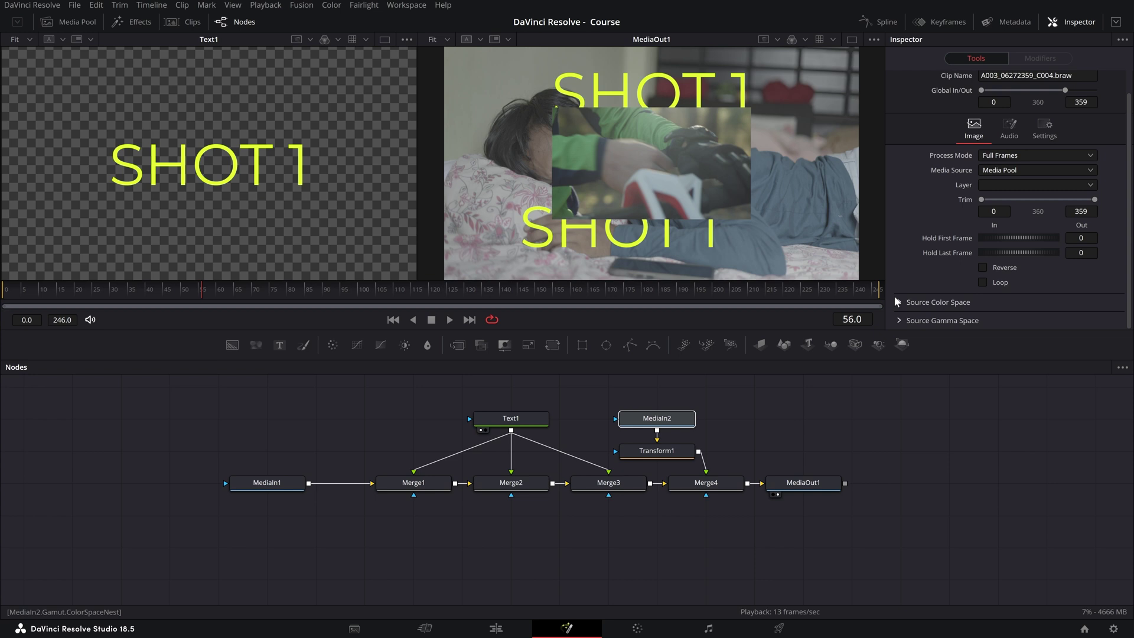
{"action": "left_click", "coordinate": [691, 419]}
{"action": "mouse_move", "coordinate": [981, 90]}
{"action": "left_mouse_down"}
{"action": "mouse_move", "coordinate": [1014, 90]}
{"action": "mouse_move", "coordinate": [981, 91]}
{"action": "left_mouse_up"}
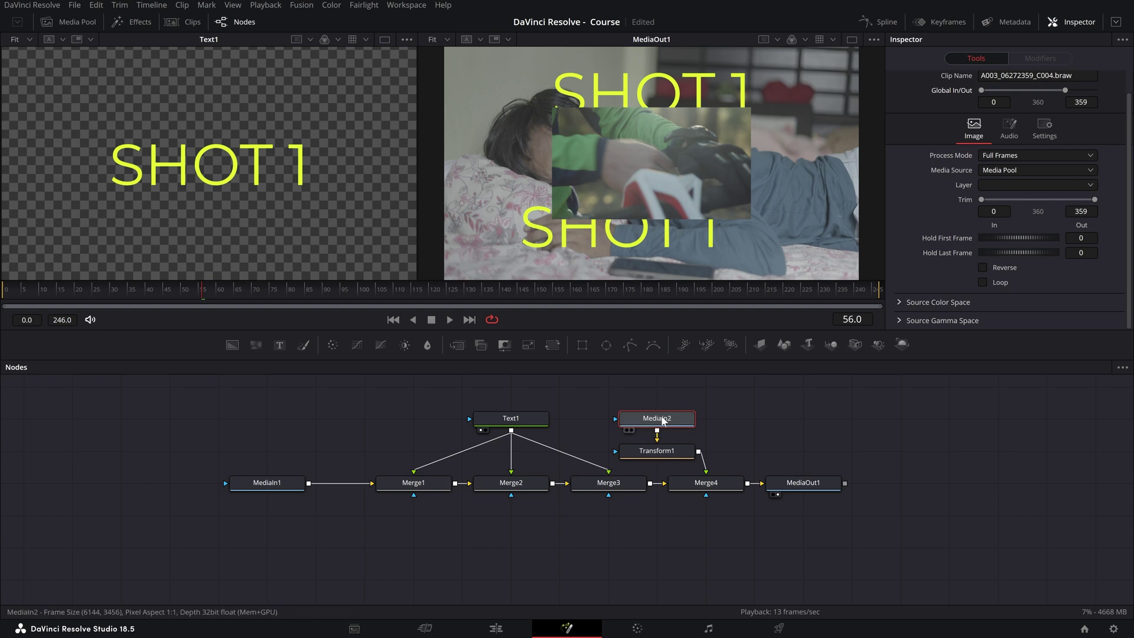
Spread MediaIn2 and Transform1 apart in the node graph and set Transform1's Size to 0.34.
{"action": "left_click_drag", "start_coordinate": [663, 423], "coordinate": [661, 401]}
{"action": "left_click_drag", "start_coordinate": [671, 451], "coordinate": [820, 434]}
{"action": "left_click_drag", "start_coordinate": [992, 188], "coordinate": [997, 187]}
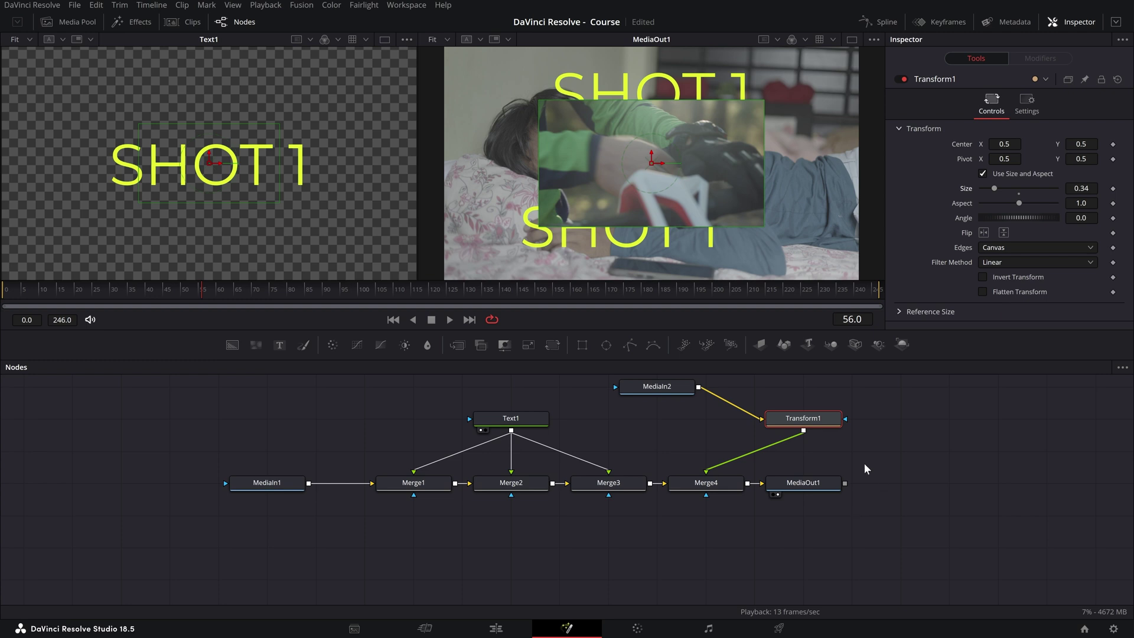
Delete the Transform1 node so MediaIn2 feeds Merge4 directly.
{"action": "left_click", "coordinate": [711, 485]}
{"action": "left_click_drag", "start_coordinate": [779, 391], "coordinate": [849, 427]}
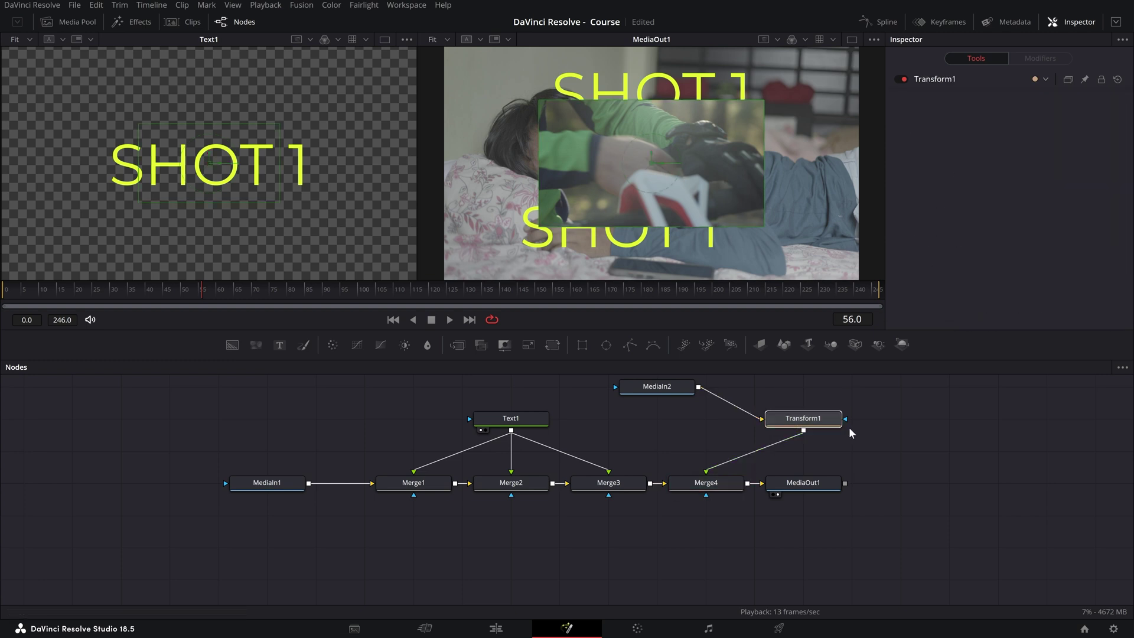
{"action": "key", "text": "Delete"}
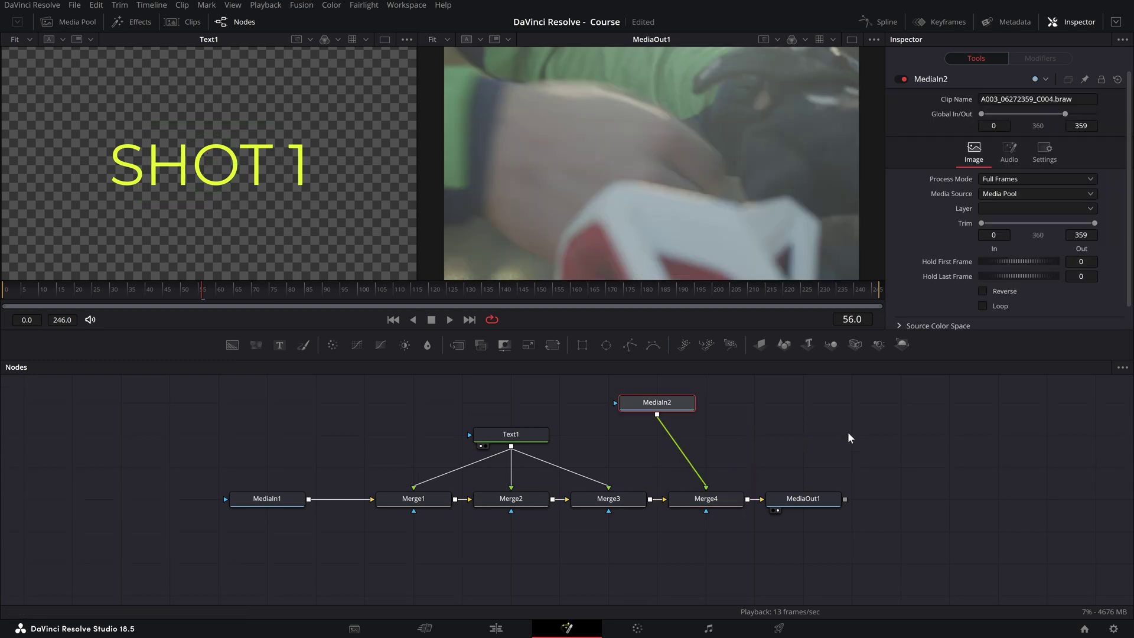
Scale down the MediaIn2 clip through Merge4 by setting the merge's Size to 0.52.
{"action": "left_click", "coordinate": [712, 499]}
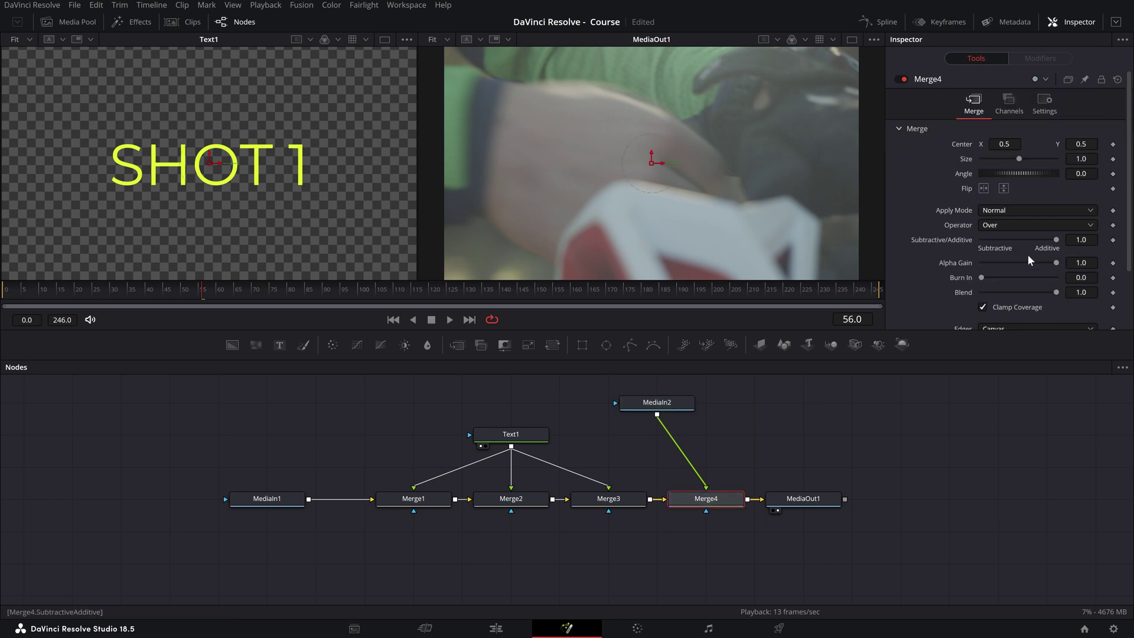
{"action": "mouse_move", "coordinate": [1017, 158]}
{"action": "left_mouse_down"}
{"action": "mouse_move", "coordinate": [992, 155]}
{"action": "mouse_move", "coordinate": [1001, 159]}
{"action": "left_mouse_up"}
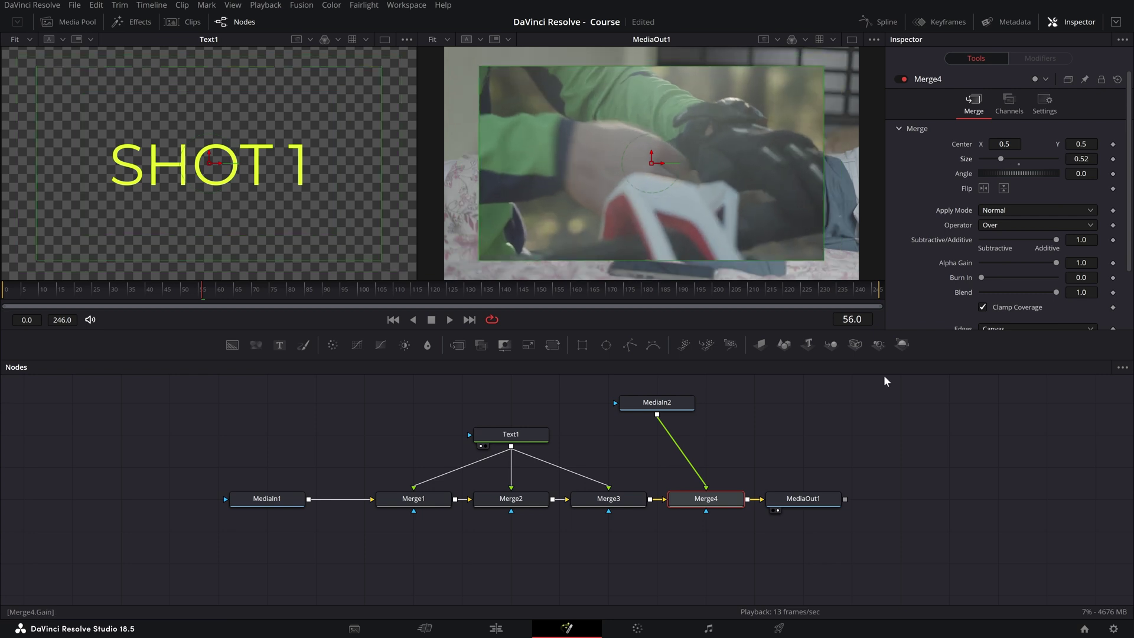
{"action": "left_click_drag", "start_coordinate": [624, 375], "coordinate": [698, 420]}
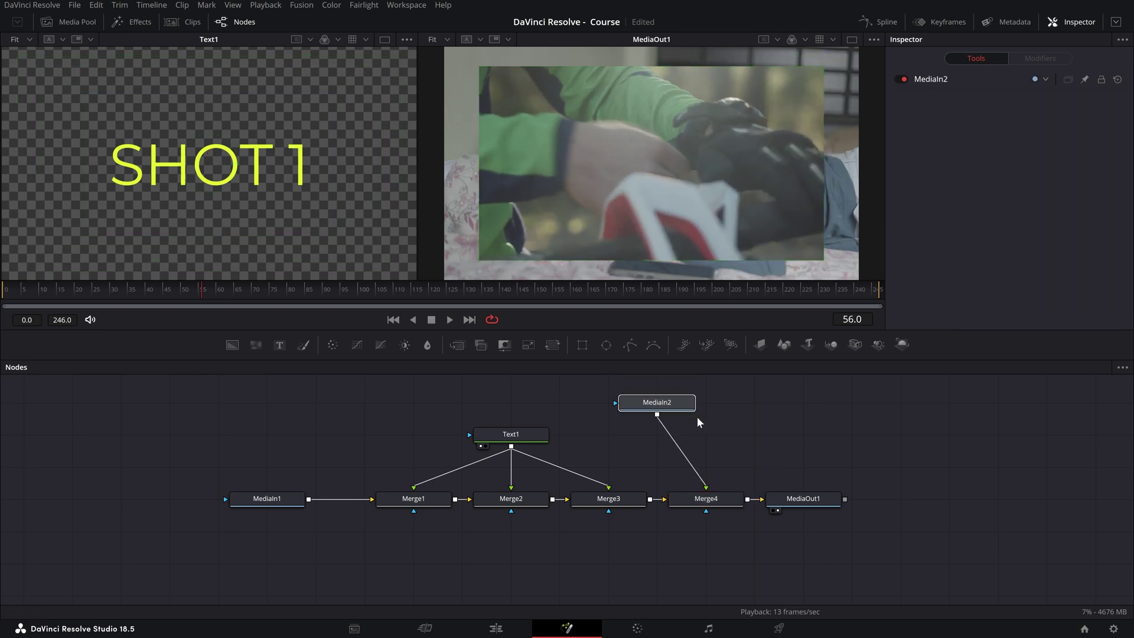
Set Merge4's Burn In to 0.252 and place the MediaIn2 node directly above Merge4 in the node graph.
{"action": "left_click", "coordinate": [707, 501]}
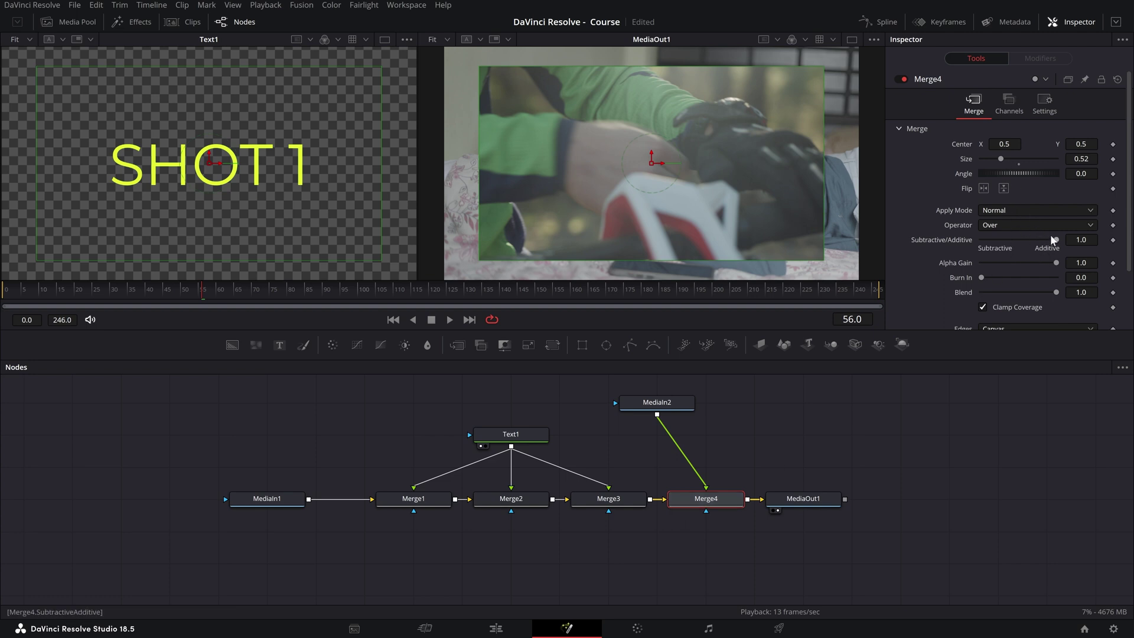
{"action": "mouse_move", "coordinate": [984, 277]}
{"action": "left_mouse_down"}
{"action": "mouse_move", "coordinate": [1018, 281]}
{"action": "mouse_move", "coordinate": [983, 280]}
{"action": "mouse_move", "coordinate": [1002, 282]}
{"action": "left_mouse_up"}
{"action": "left_click_drag", "start_coordinate": [656, 402], "coordinate": [705, 402]}
{"action": "key", "text": "ctrl+z"}
{"action": "key", "text": "ctrl+shift+z"}
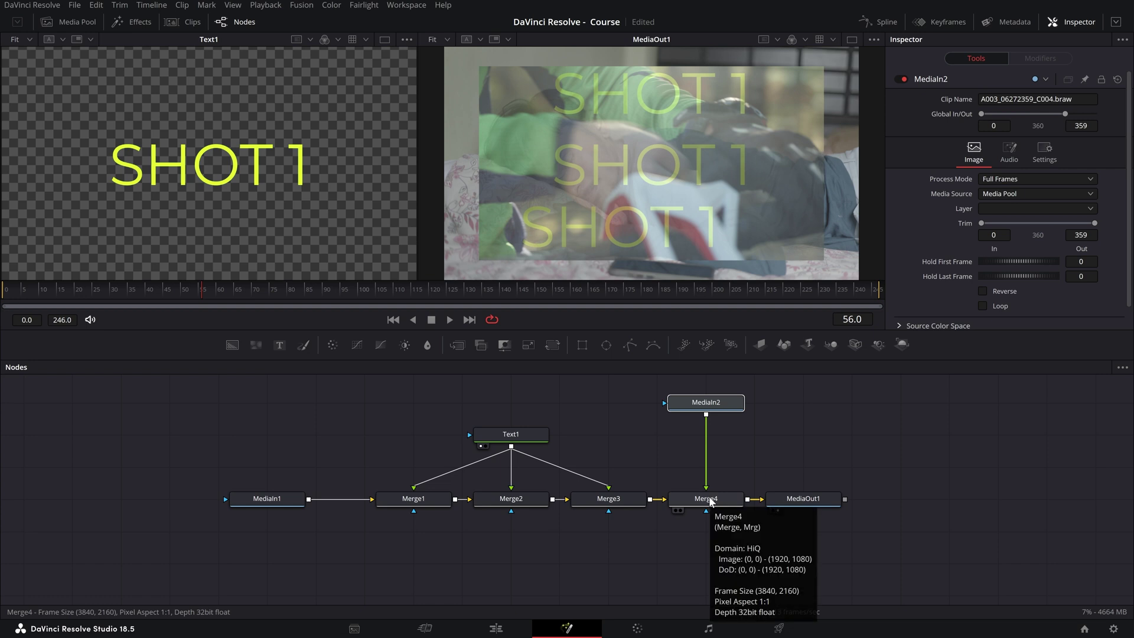
Shrink and rotate the overlaid clip through Merge4 by setting its Size to 0.36 and Angle to 23.5.
{"action": "left_click", "coordinate": [711, 499]}
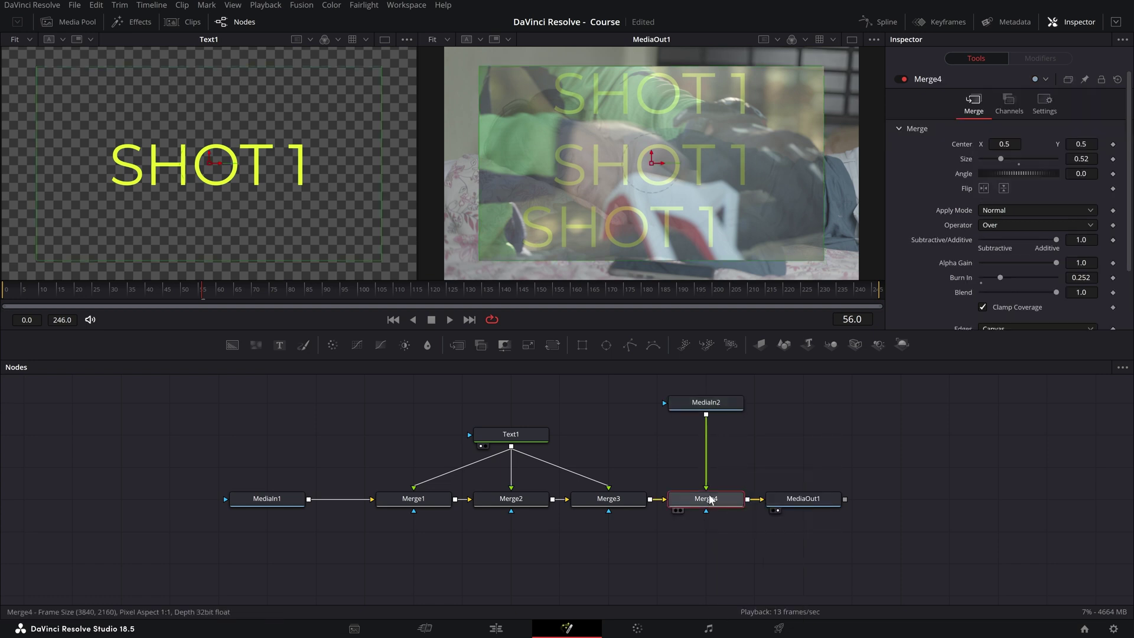
{"action": "mouse_move", "coordinate": [1000, 162]}
{"action": "left_mouse_down"}
{"action": "mouse_move", "coordinate": [1032, 177]}
{"action": "mouse_move", "coordinate": [1012, 175]}
{"action": "left_mouse_up"}
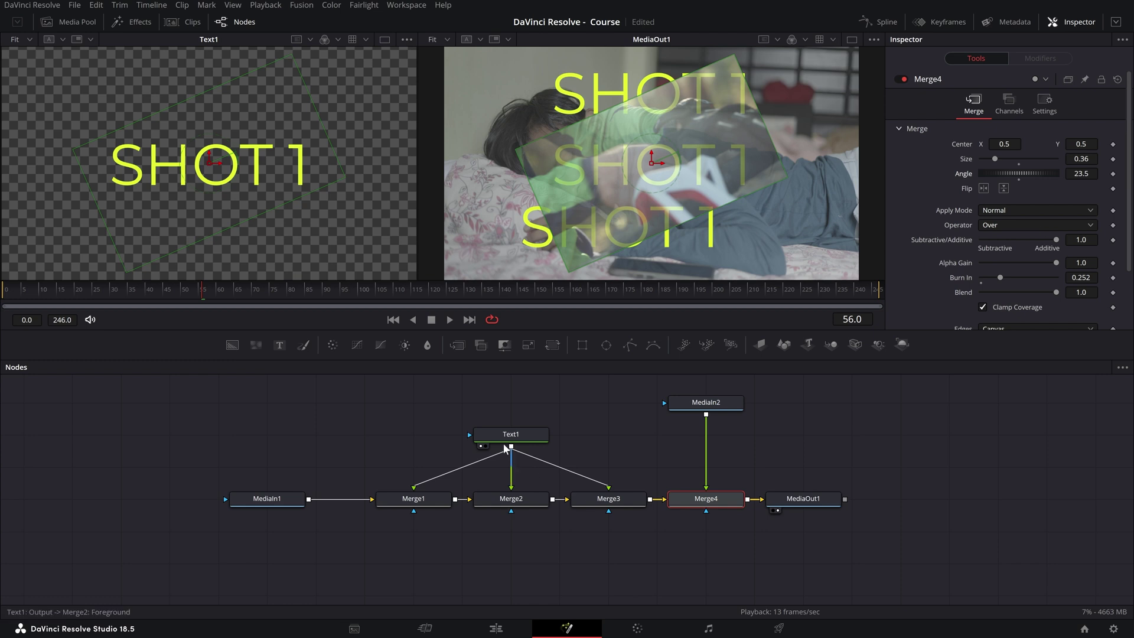
Compare Text1's text controls with the center, size and angle controls of Merge1.
{"action": "left_click", "coordinate": [527, 433]}
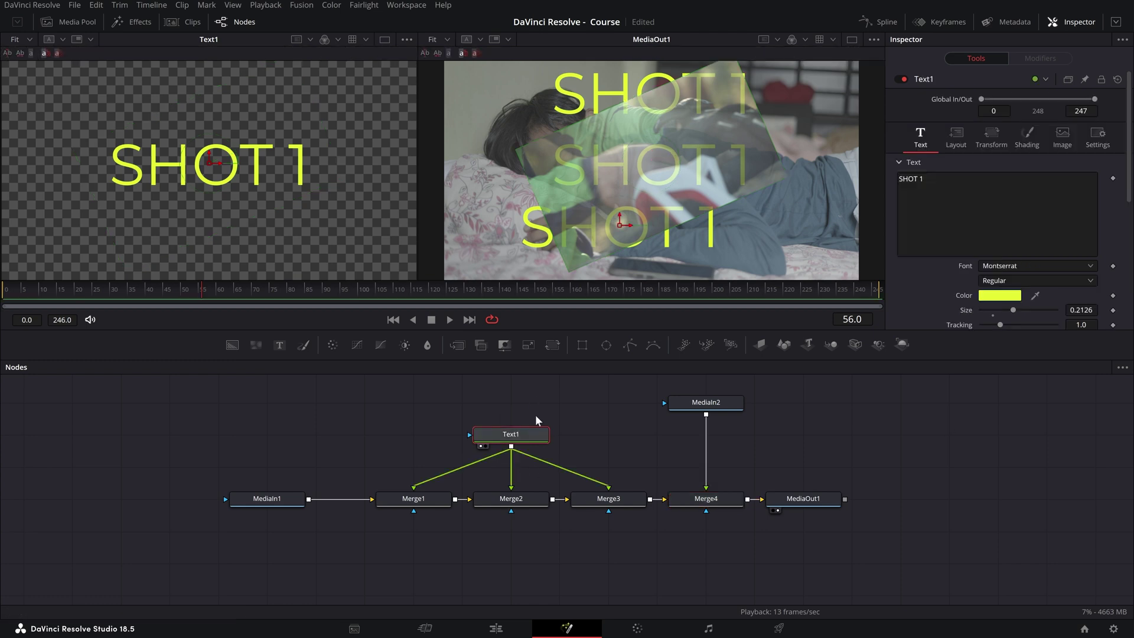
{"action": "scroll", "coordinate": [979, 253], "scroll_direction": "down", "scroll_amount": 5}
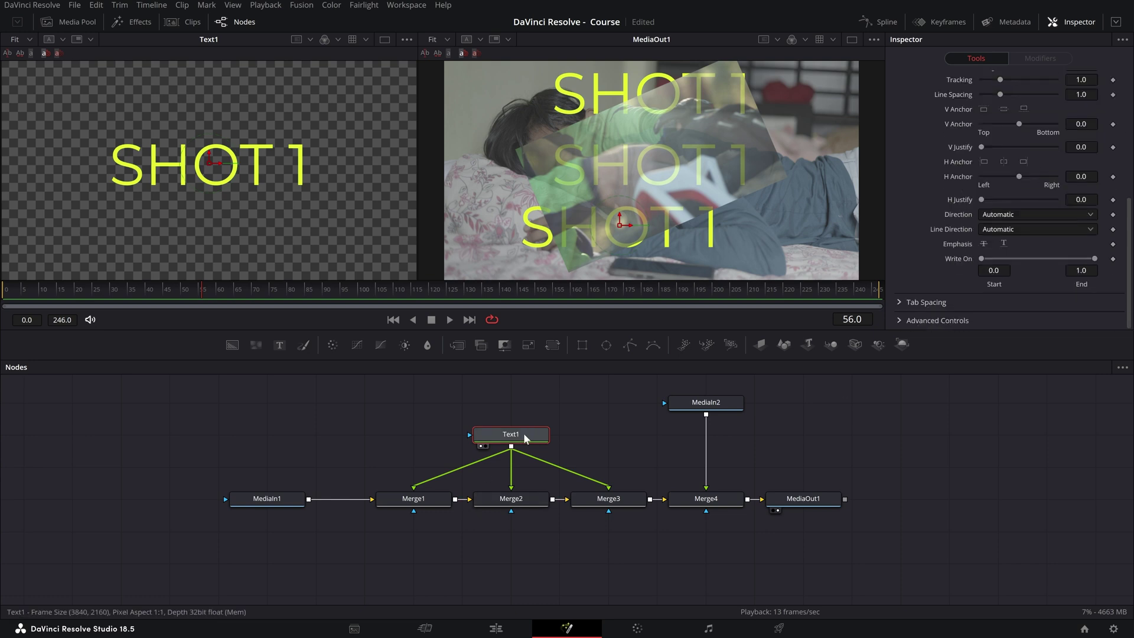
{"action": "left_click", "coordinate": [422, 506]}
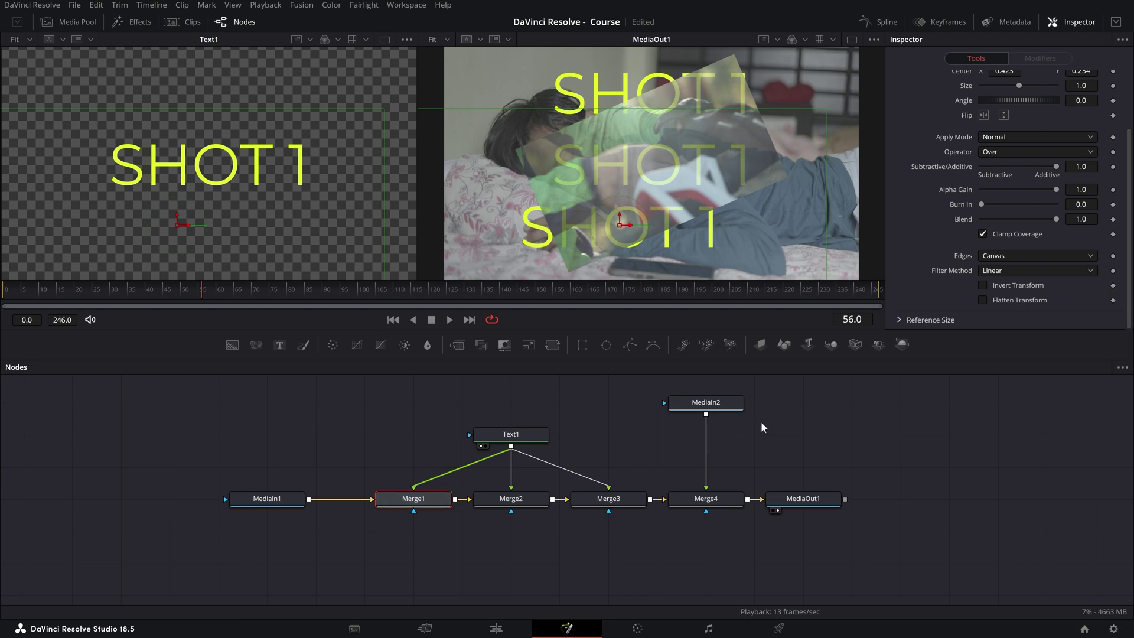
{"action": "scroll", "coordinate": [963, 193], "scroll_direction": "up", "scroll_amount": 3}
Insert a Transform node between MediaIn2 and Merge4 and position it above Merge4, leaving a gap between them.
{"action": "left_click_drag", "start_coordinate": [649, 388], "coordinate": [766, 427]}
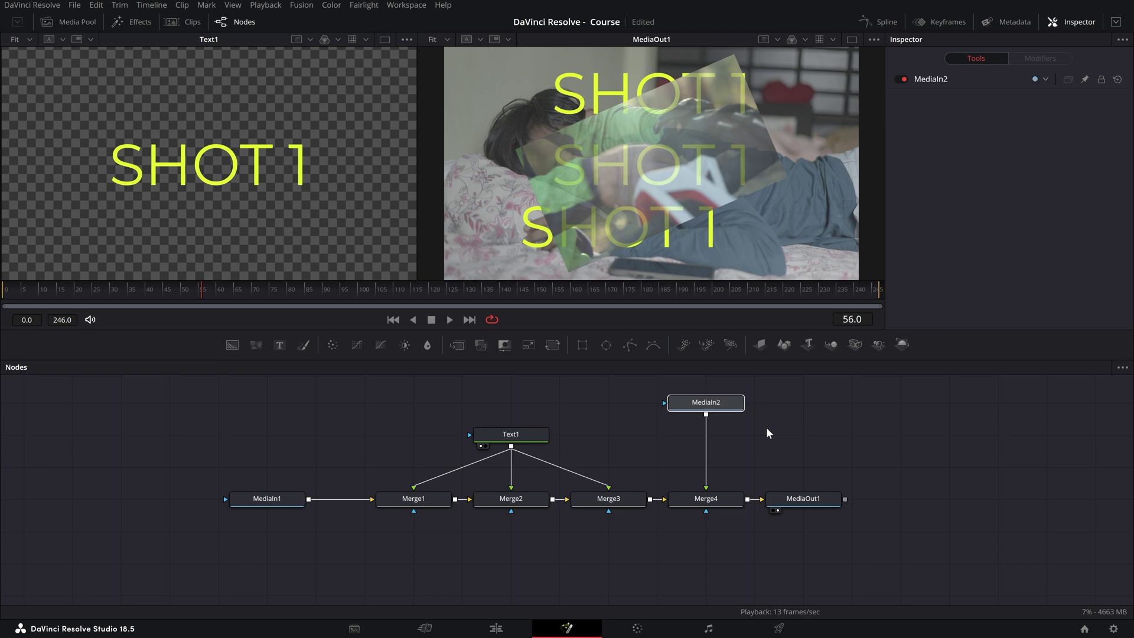
{"action": "left_click", "coordinate": [552, 345]}
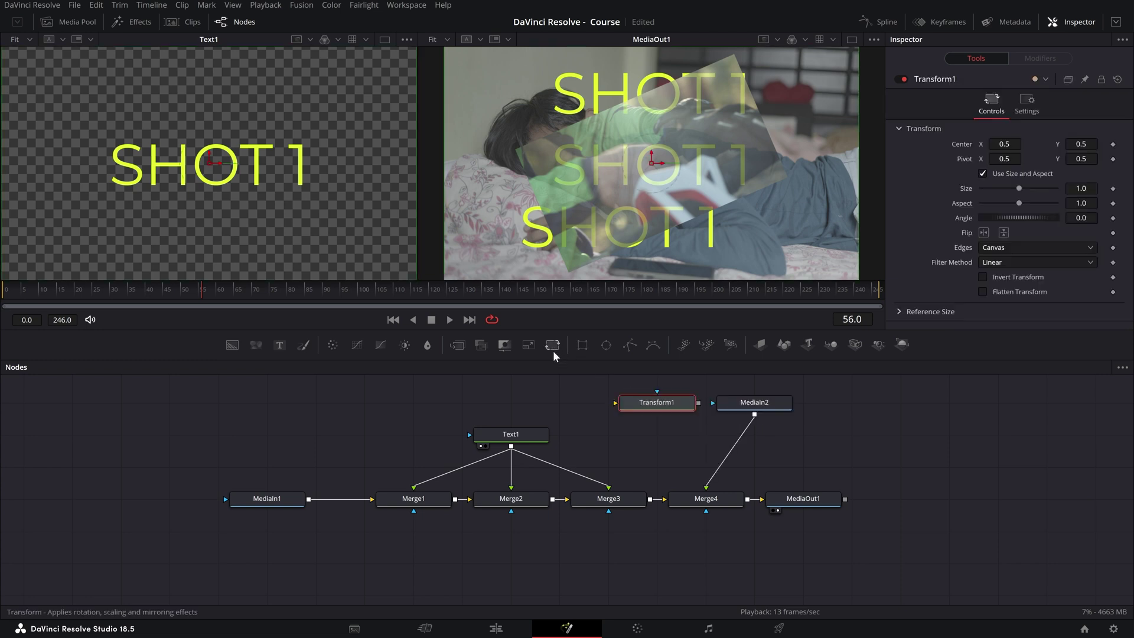
{"action": "left_click_drag", "start_coordinate": [656, 404], "coordinate": [725, 461]}
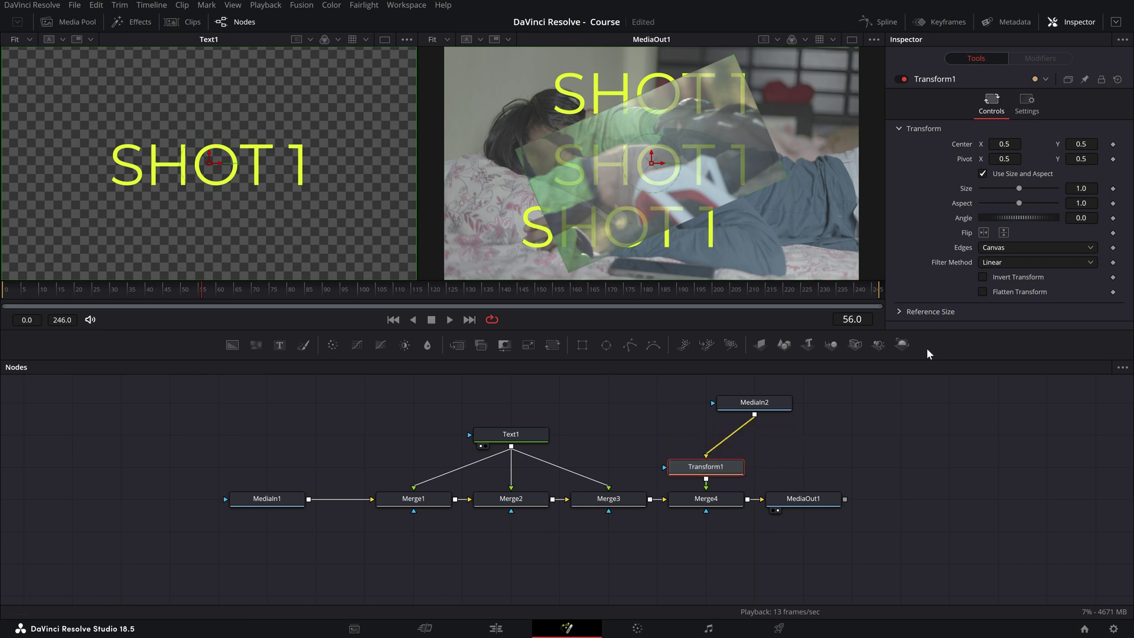
{"action": "left_click", "coordinate": [727, 503]}
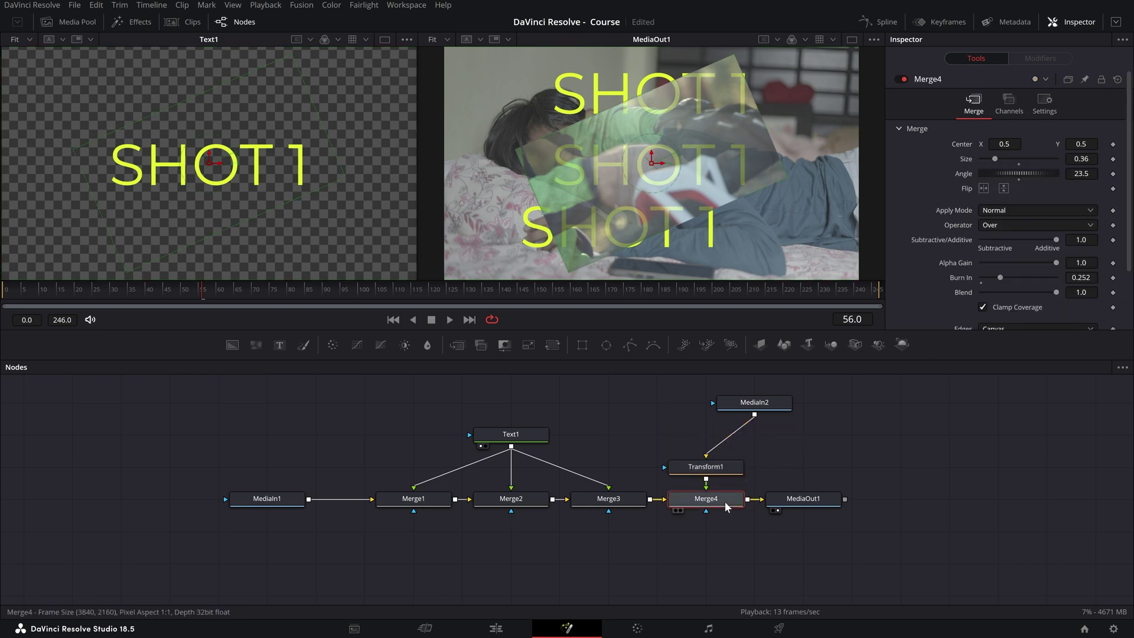
{"action": "left_click", "coordinate": [729, 471]}
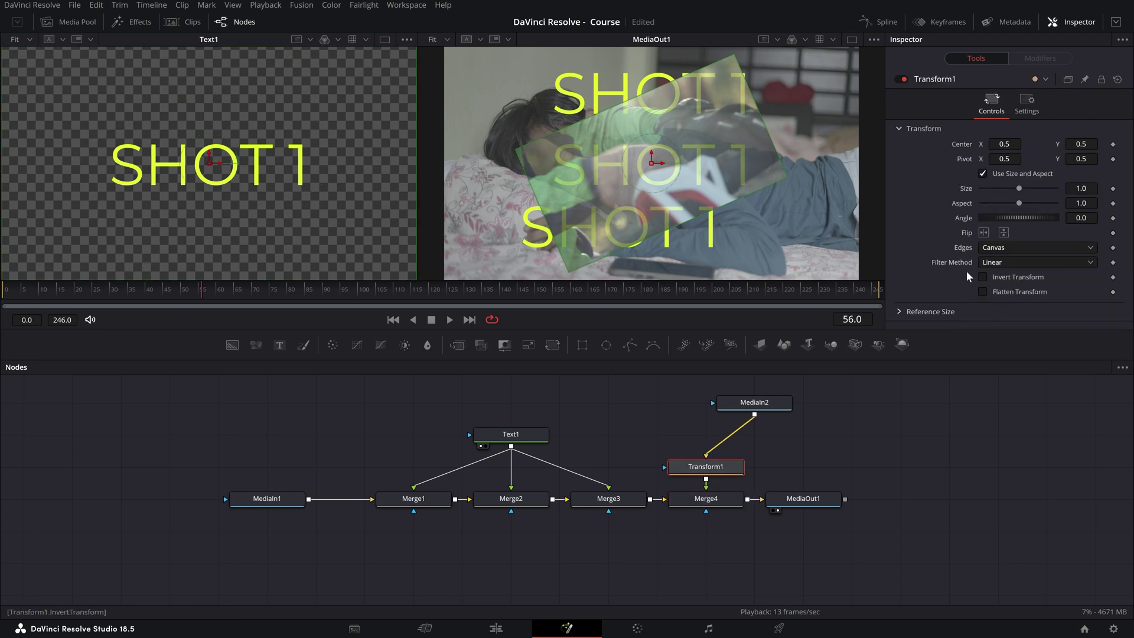
{"action": "left_click_drag", "start_coordinate": [722, 468], "coordinate": [721, 435]}
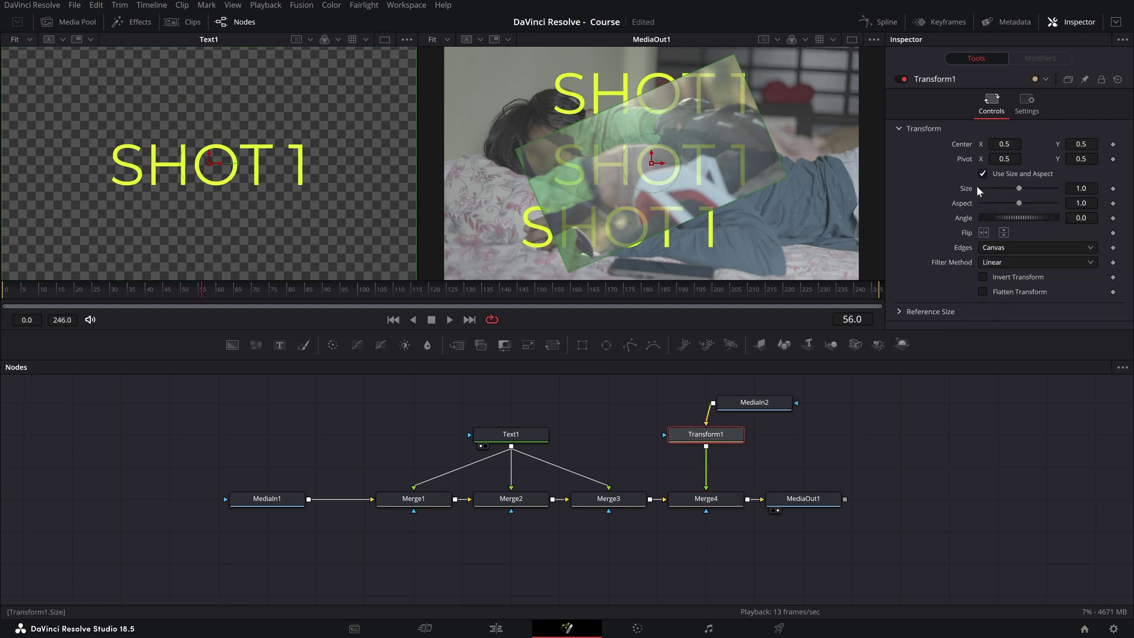
Compare Transform1's controls with Merge4's merge settings to see which transform options they share.
{"action": "left_click", "coordinate": [732, 503]}
{"action": "left_click", "coordinate": [724, 443]}
{"action": "left_click", "coordinate": [729, 499]}
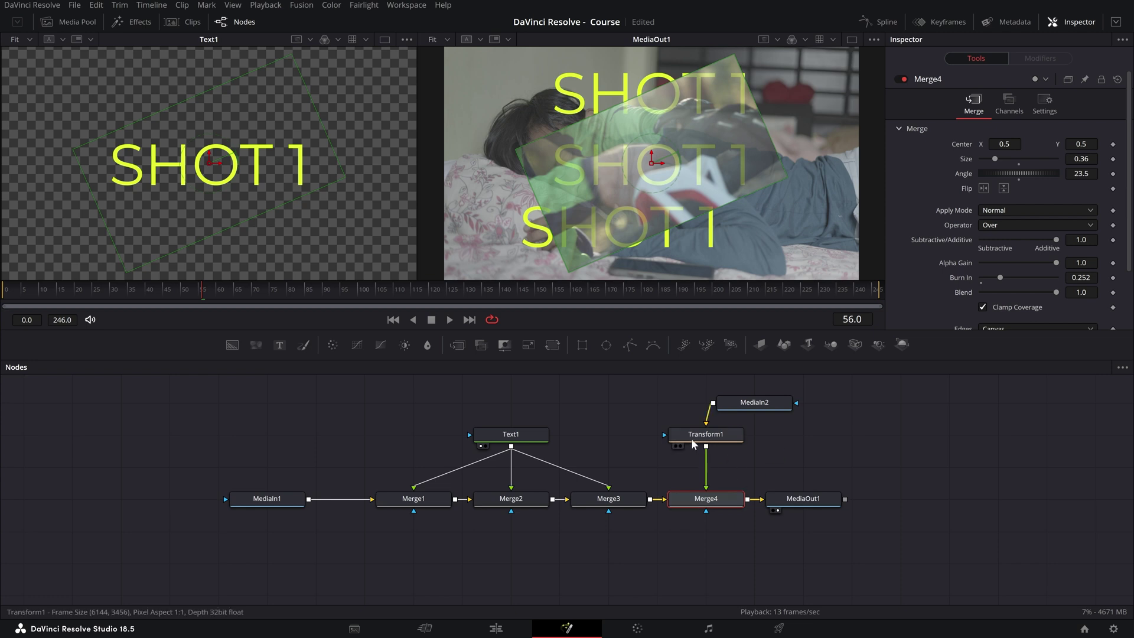
{"action": "left_click", "coordinate": [706, 434]}
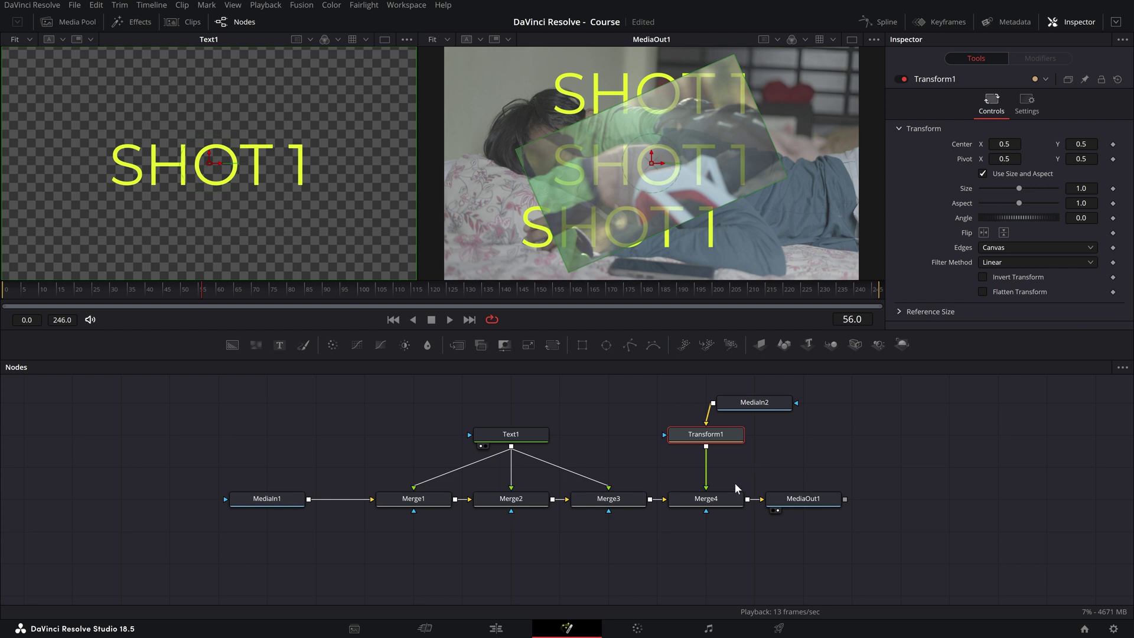
{"action": "left_click", "coordinate": [727, 499]}
{"action": "scroll", "coordinate": [942, 204], "scroll_direction": "down", "scroll_amount": 2}
{"action": "scroll", "coordinate": [942, 205], "scroll_direction": "up", "scroll_amount": 2}
{"action": "scroll", "coordinate": [940, 205], "scroll_direction": "down", "scroll_amount": 2}
{"action": "scroll", "coordinate": [939, 204], "scroll_direction": "up", "scroll_amount": 2}
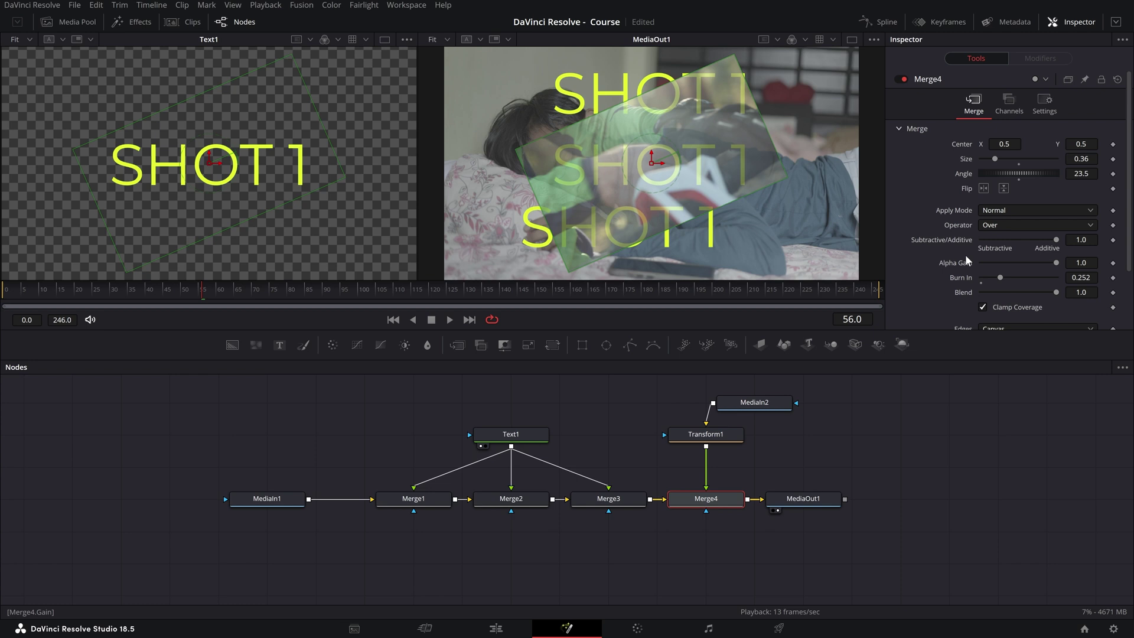
Delete the MediaIn2 and Transform1 nodes and move Text1 higher above Merge2.
{"action": "left_click_drag", "start_coordinate": [636, 393], "coordinate": [827, 445]}
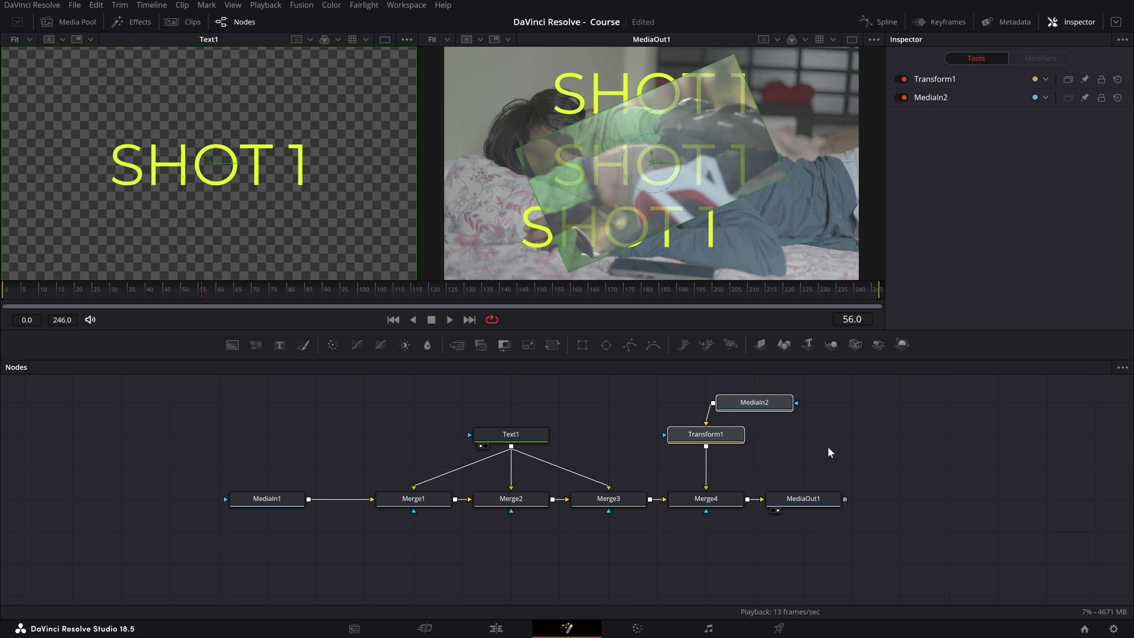
{"action": "key", "text": "Delete"}
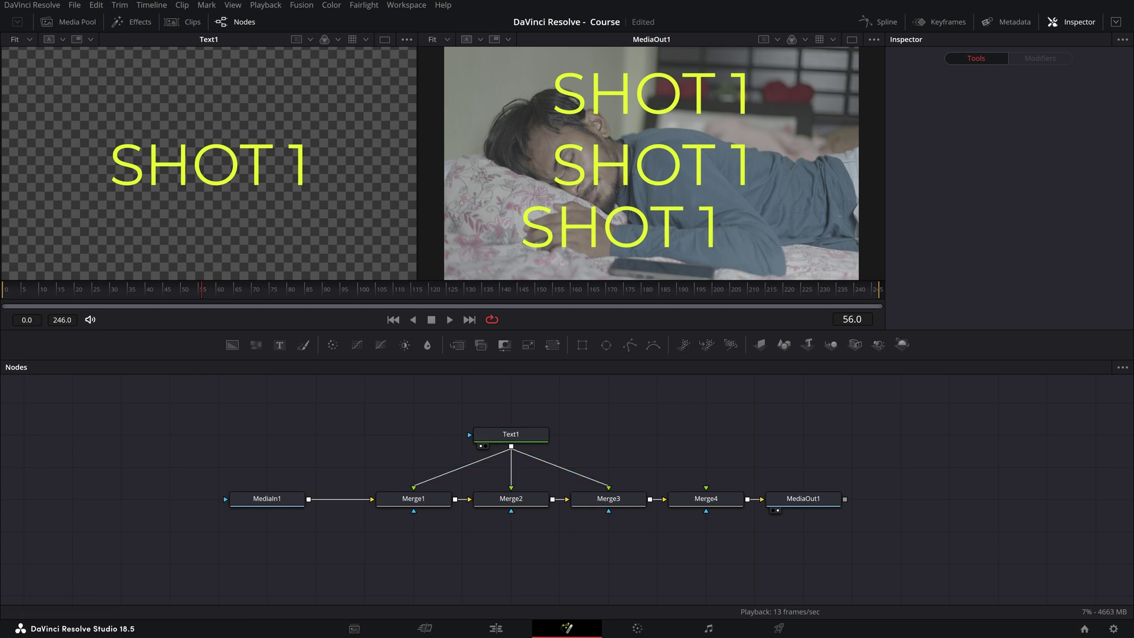
{"action": "left_click_drag", "start_coordinate": [533, 437], "coordinate": [540, 413]}
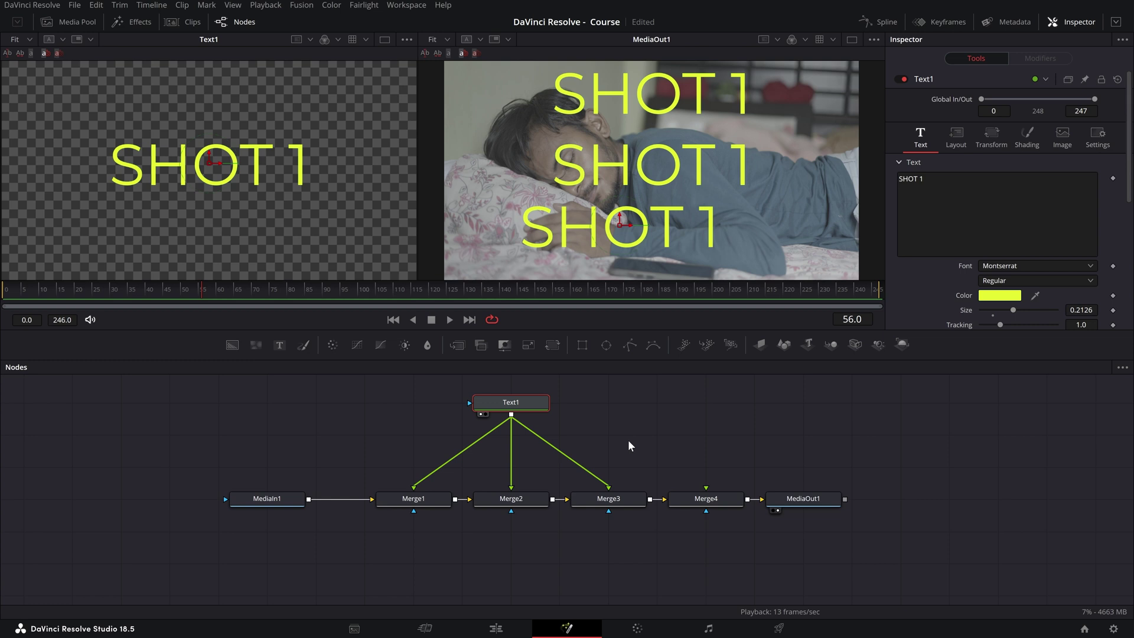
Examine Text1 and the separate position settings of Merge1, Merge2 and Merge3 that reuse it.
{"action": "left_click", "coordinate": [443, 499]}
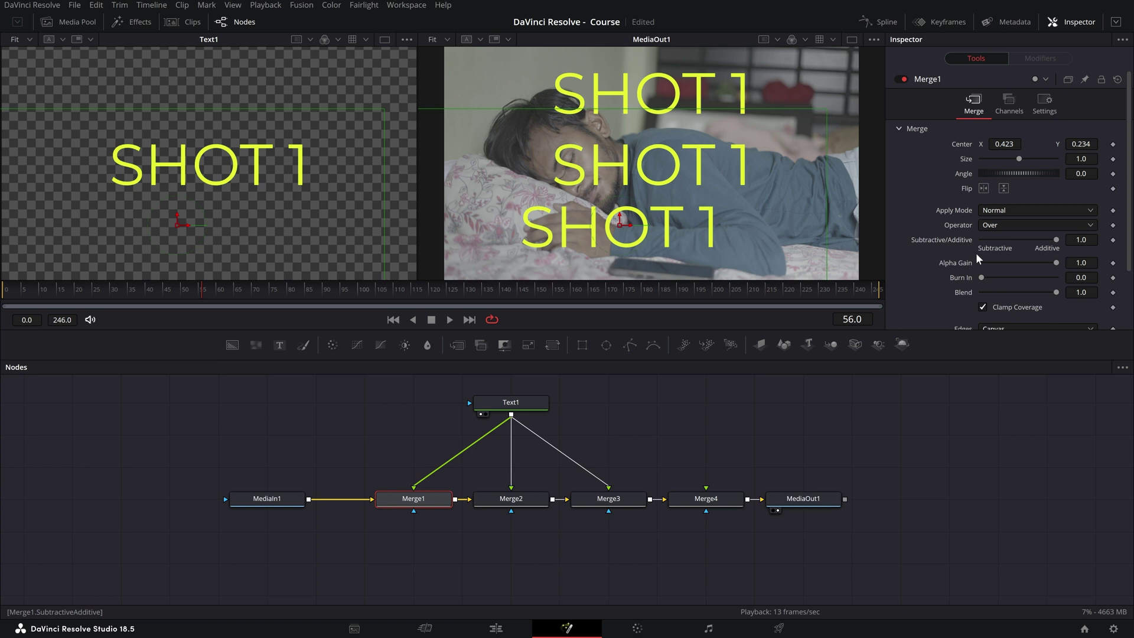
{"action": "left_click_drag", "start_coordinate": [459, 384], "coordinate": [596, 431]}
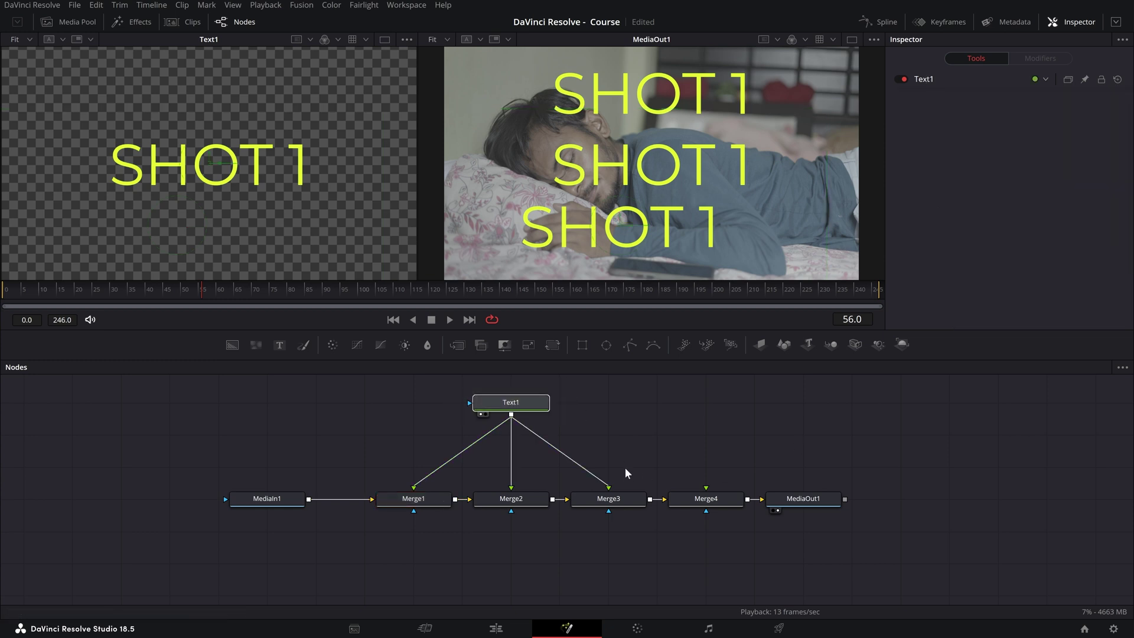
{"action": "left_click", "coordinate": [431, 497]}
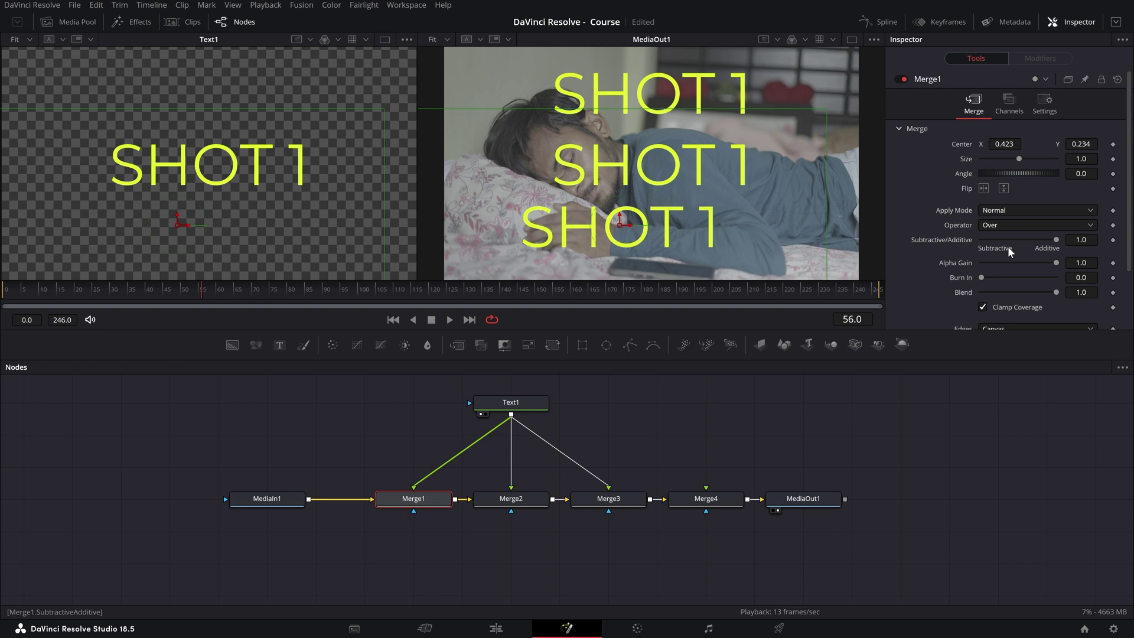
{"action": "left_click", "coordinate": [451, 391]}
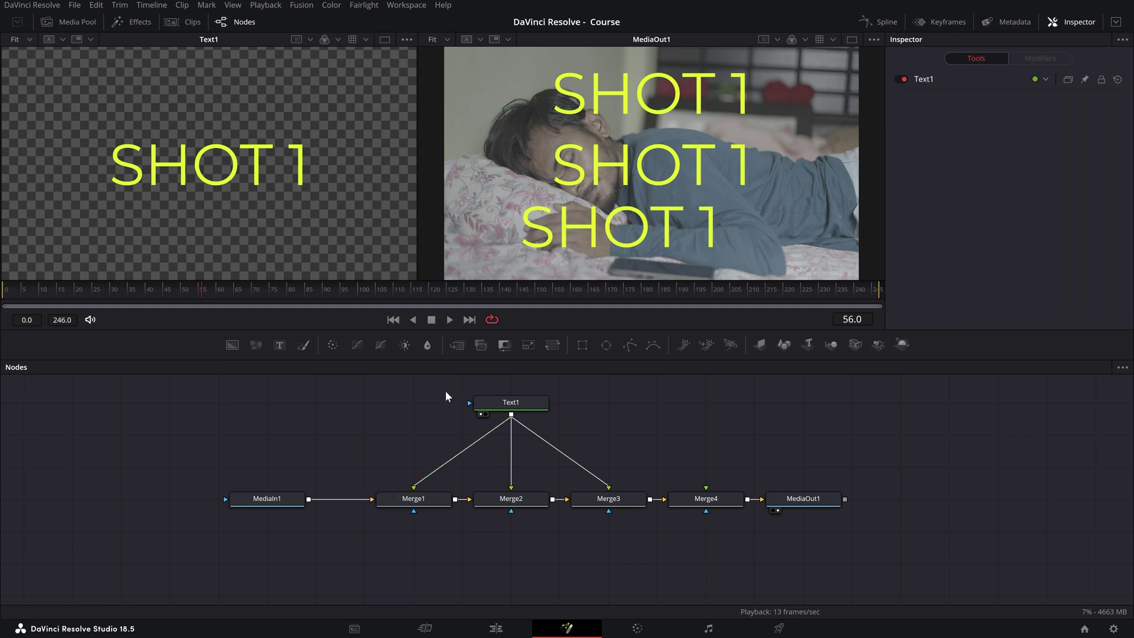
{"action": "left_click_drag", "start_coordinate": [416, 381], "coordinate": [565, 405]}
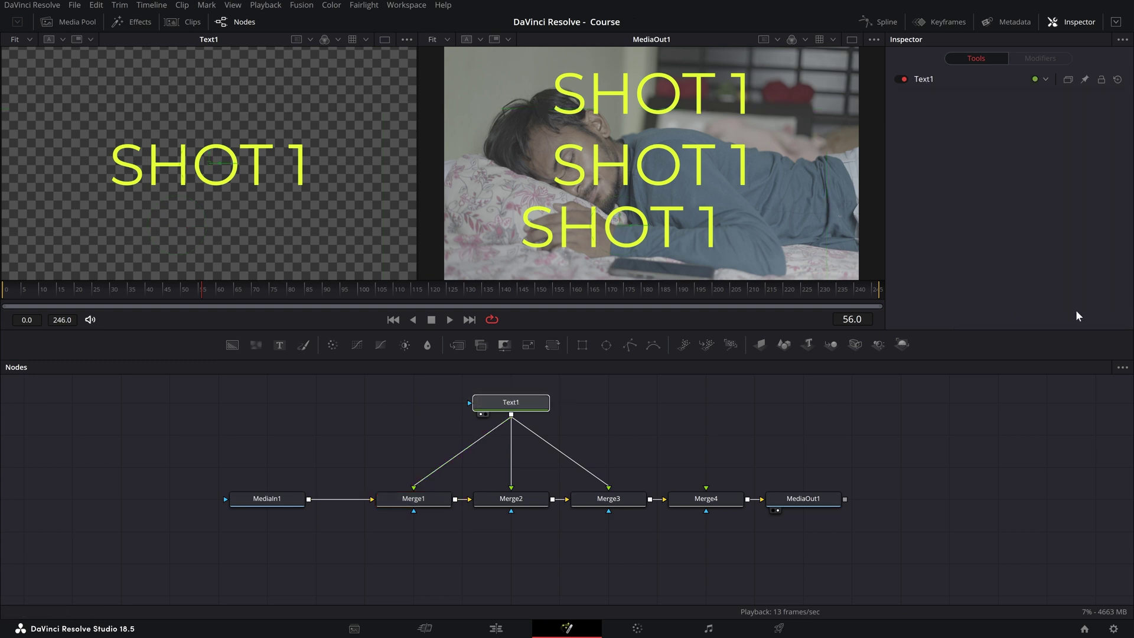
{"action": "left_click", "coordinate": [526, 499]}
{"action": "left_click", "coordinate": [438, 501]}
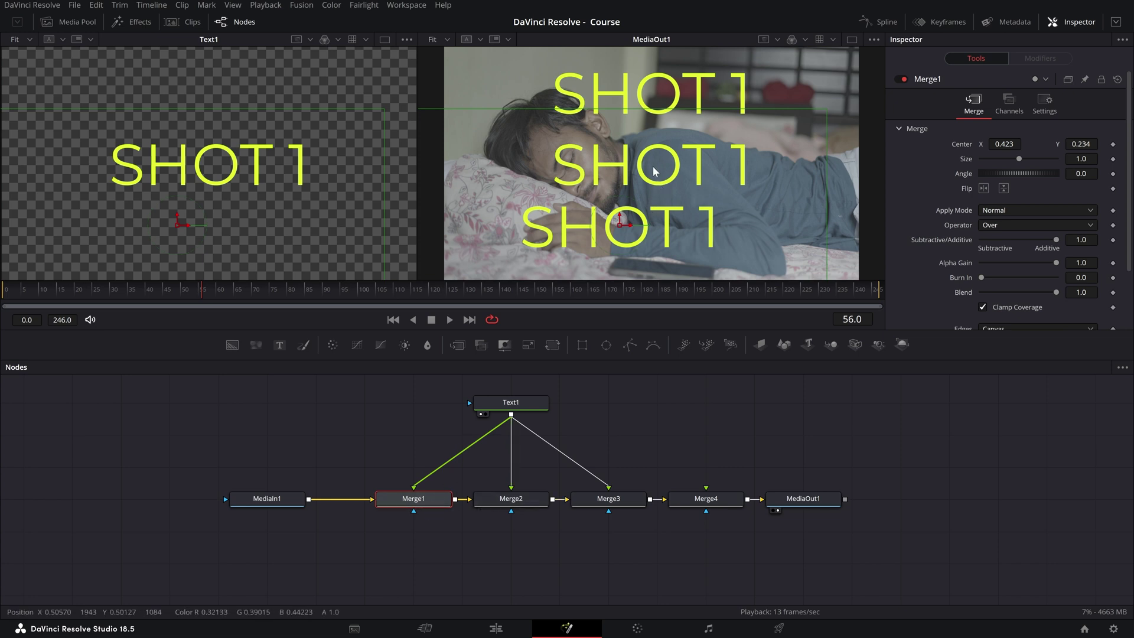
{"action": "left_click", "coordinate": [511, 501]}
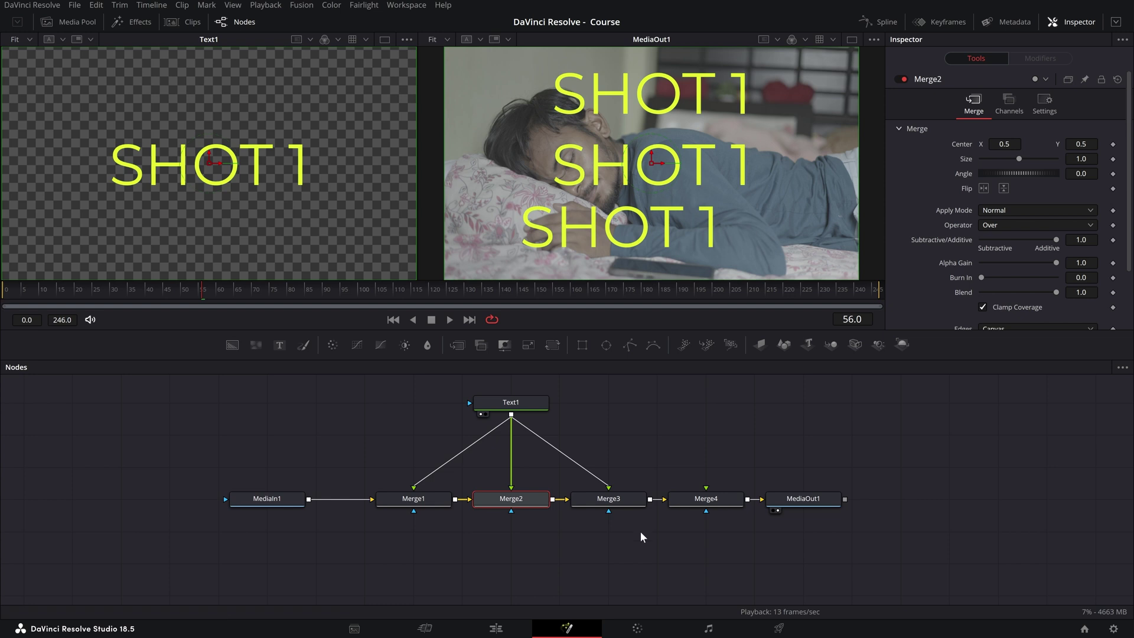
{"action": "left_click", "coordinate": [634, 504]}
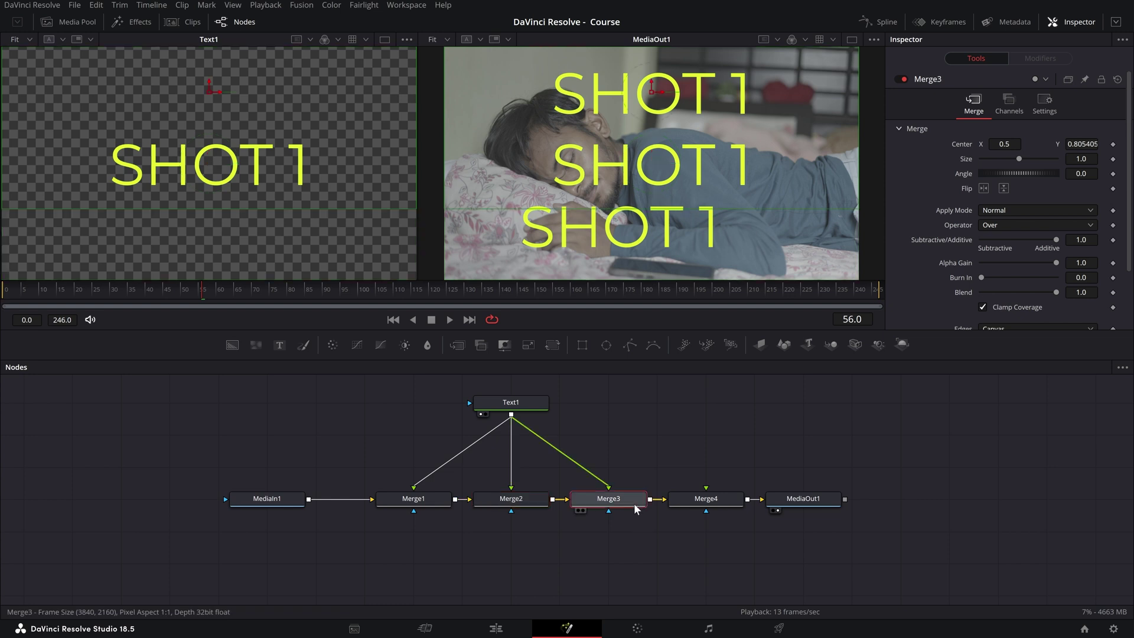
{"action": "left_click", "coordinate": [560, 530]}
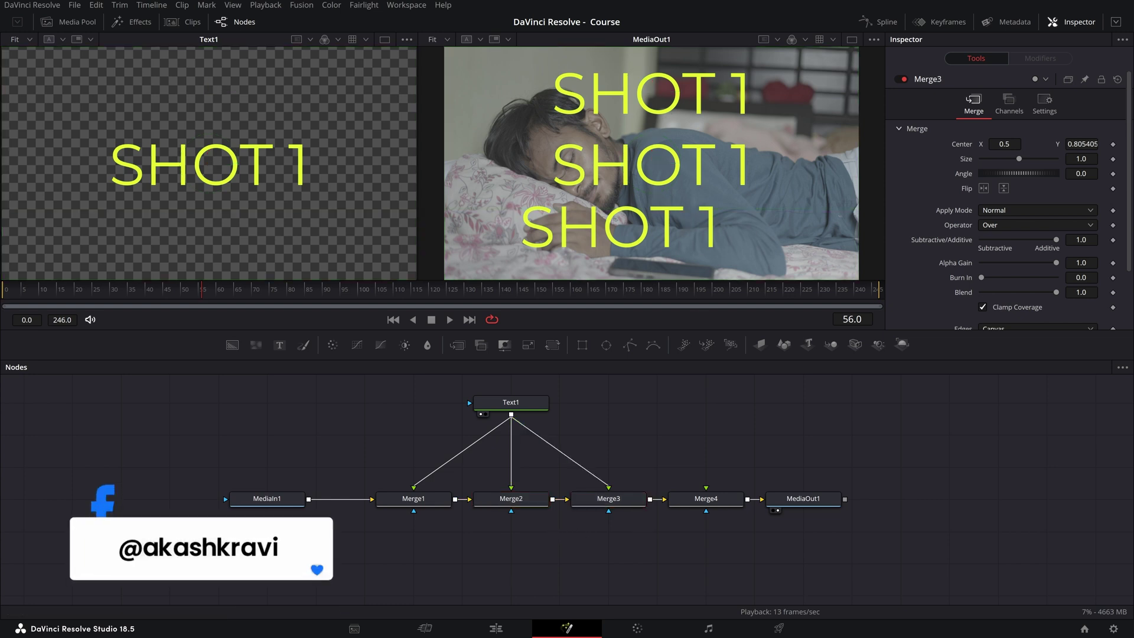
Change Text1's color to red (#ff0000) and set its Size to 0.2323.
{"action": "left_click", "coordinate": [516, 405]}
{"action": "scroll", "coordinate": [1009, 184], "scroll_direction": "down", "scroll_amount": 5}
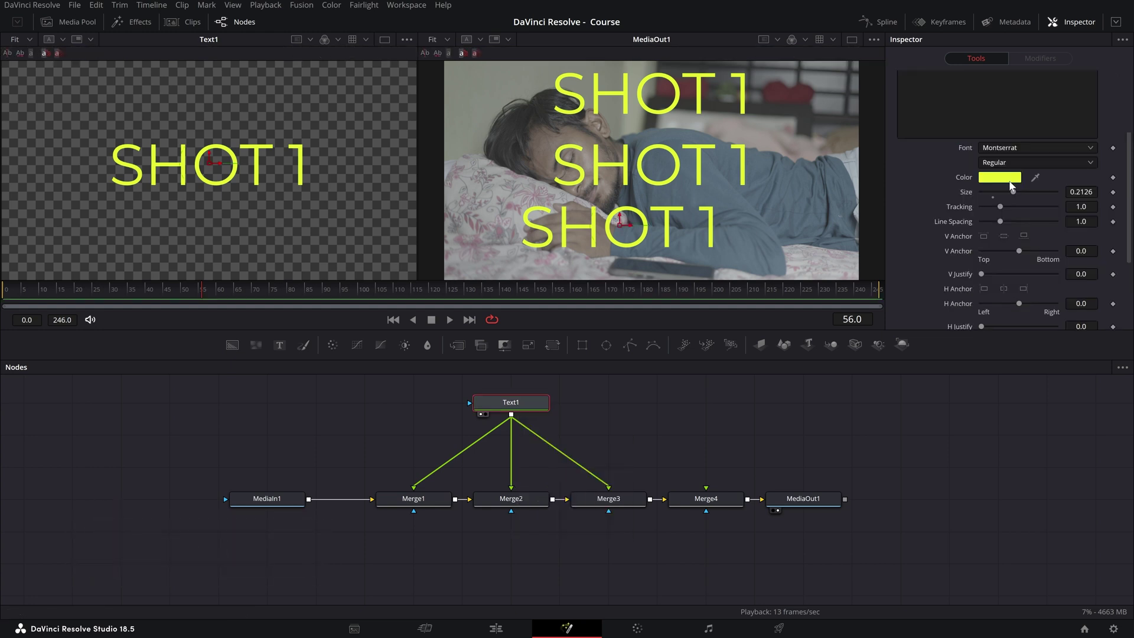
{"action": "left_click", "coordinate": [1001, 179]}
{"action": "left_click_drag", "start_coordinate": [640, 250], "coordinate": [702, 194]}
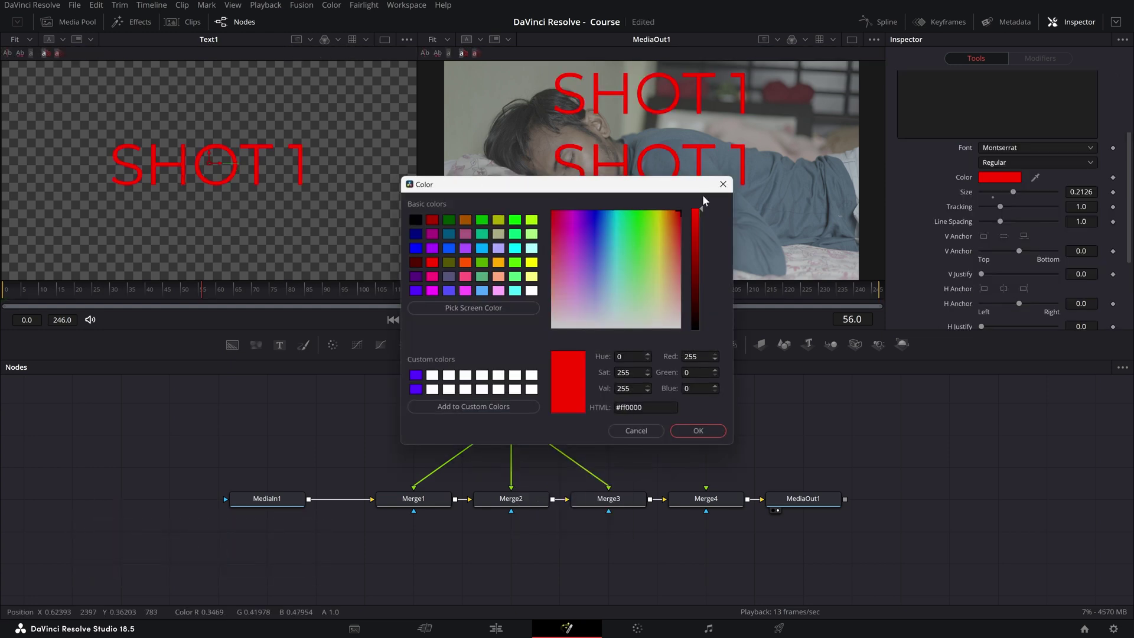
{"action": "left_click", "coordinate": [709, 432]}
{"action": "mouse_move", "coordinate": [1009, 192]}
{"action": "left_mouse_down"}
{"action": "mouse_move", "coordinate": [1030, 193]}
{"action": "mouse_move", "coordinate": [997, 197]}
{"action": "mouse_move", "coordinate": [1008, 200]}
{"action": "left_mouse_up"}
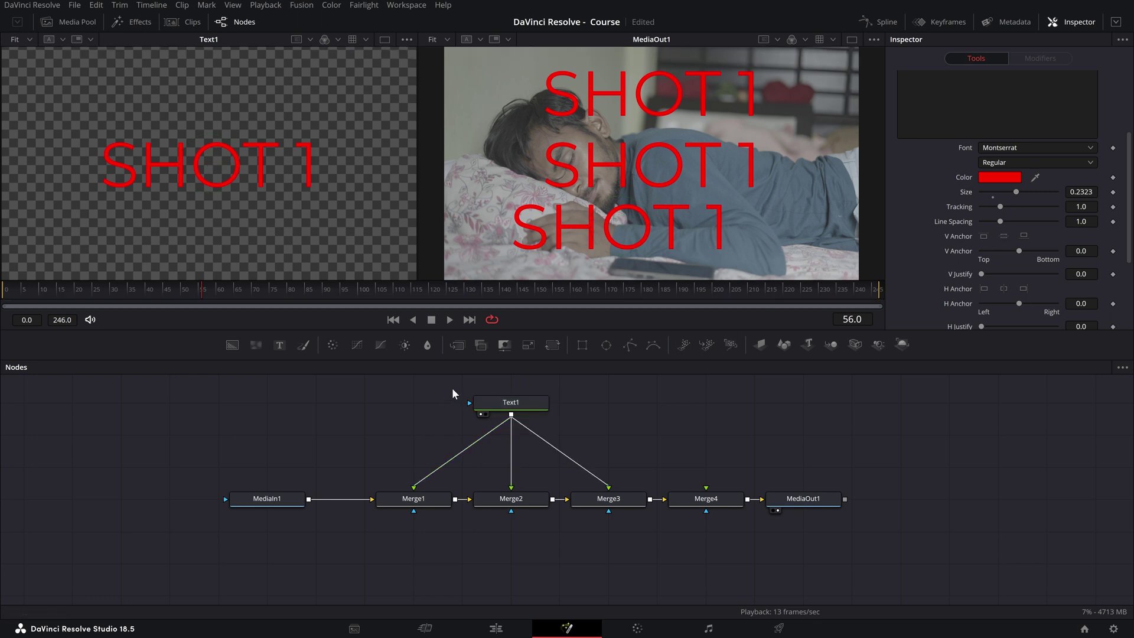
Shrink and rotate only the lowest text copy through Merge1 by setting its Size to 0.36 and Angle to 65.2.
{"action": "left_click_drag", "start_coordinate": [451, 385], "coordinate": [554, 410]}
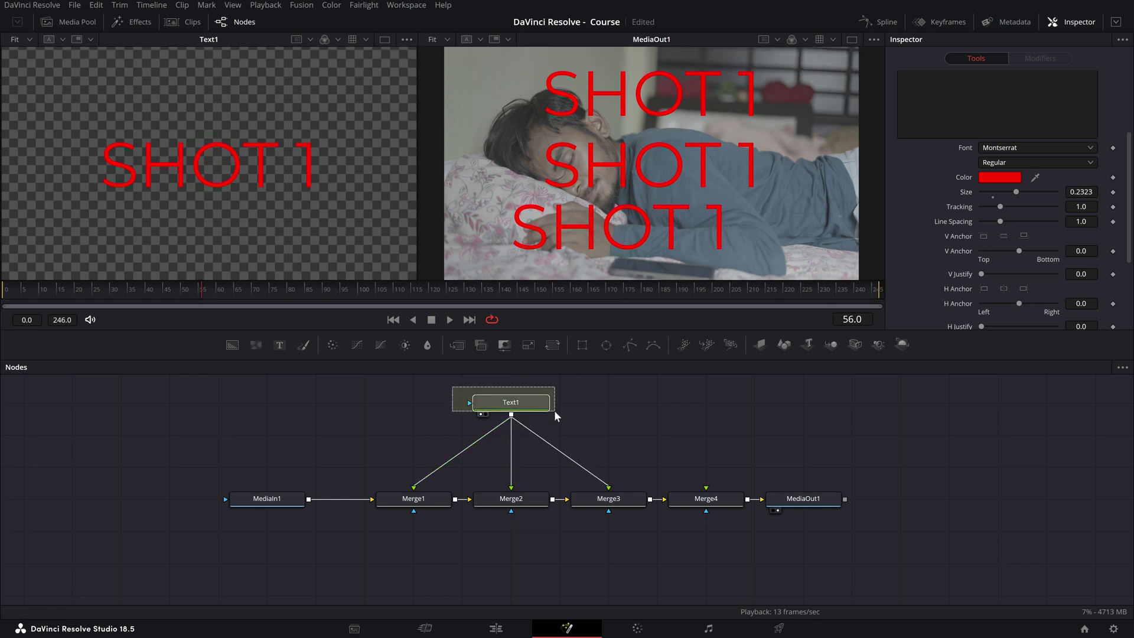
{"action": "left_click", "coordinate": [506, 509]}
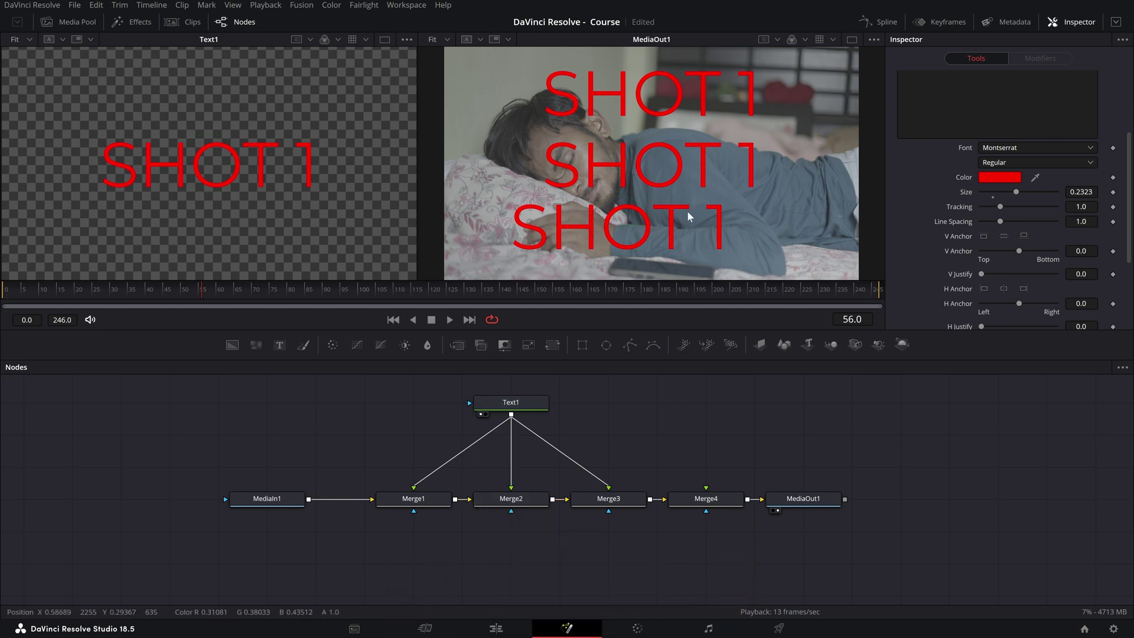
{"action": "left_click", "coordinate": [426, 495]}
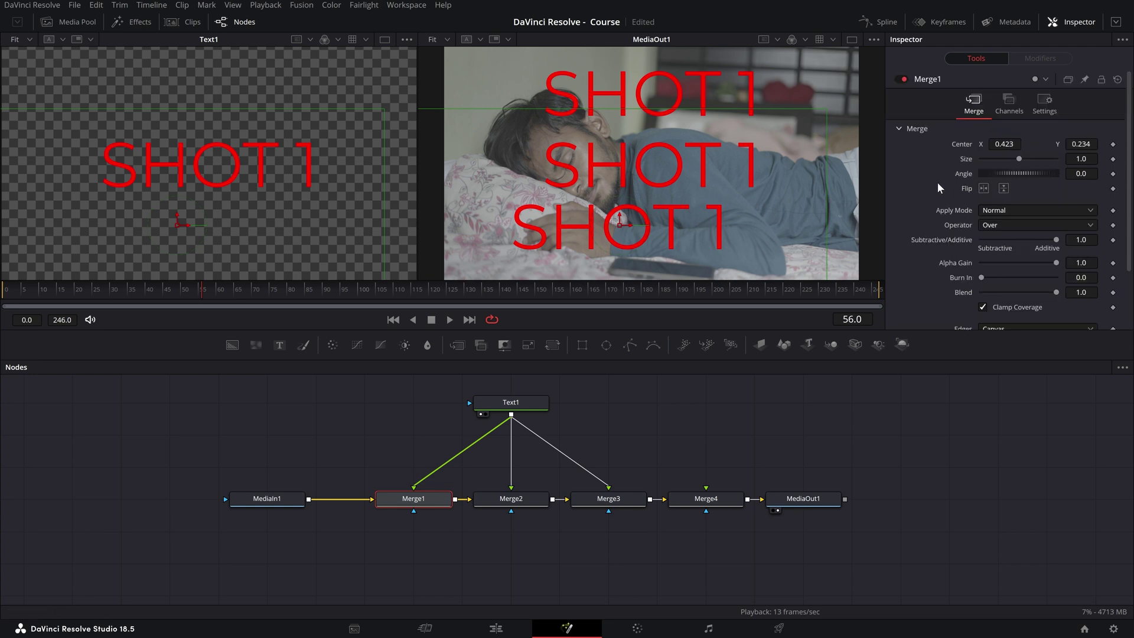
{"action": "mouse_move", "coordinate": [1018, 159]}
{"action": "left_mouse_down"}
{"action": "mouse_move", "coordinate": [994, 160]}
{"action": "mouse_move", "coordinate": [1035, 173]}
{"action": "mouse_move", "coordinate": [1025, 174]}
{"action": "left_mouse_up"}
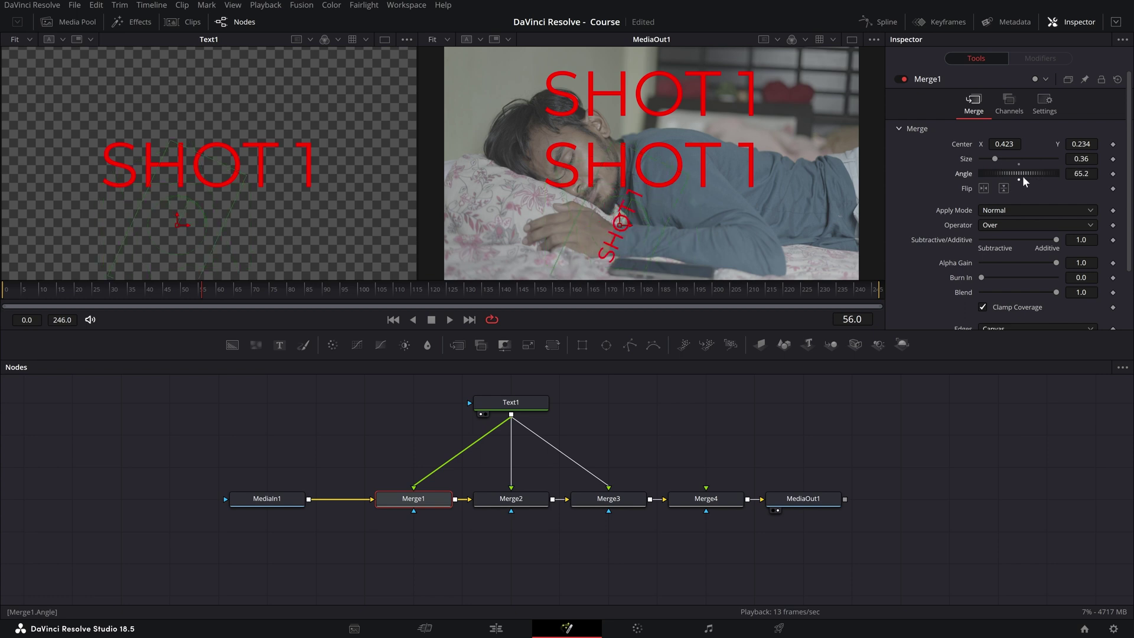
Set Merge1's Apply Mode to Overlay and enlarge its rotated text copy to a Size of 0.81.
{"action": "left_click", "coordinate": [1019, 208]}
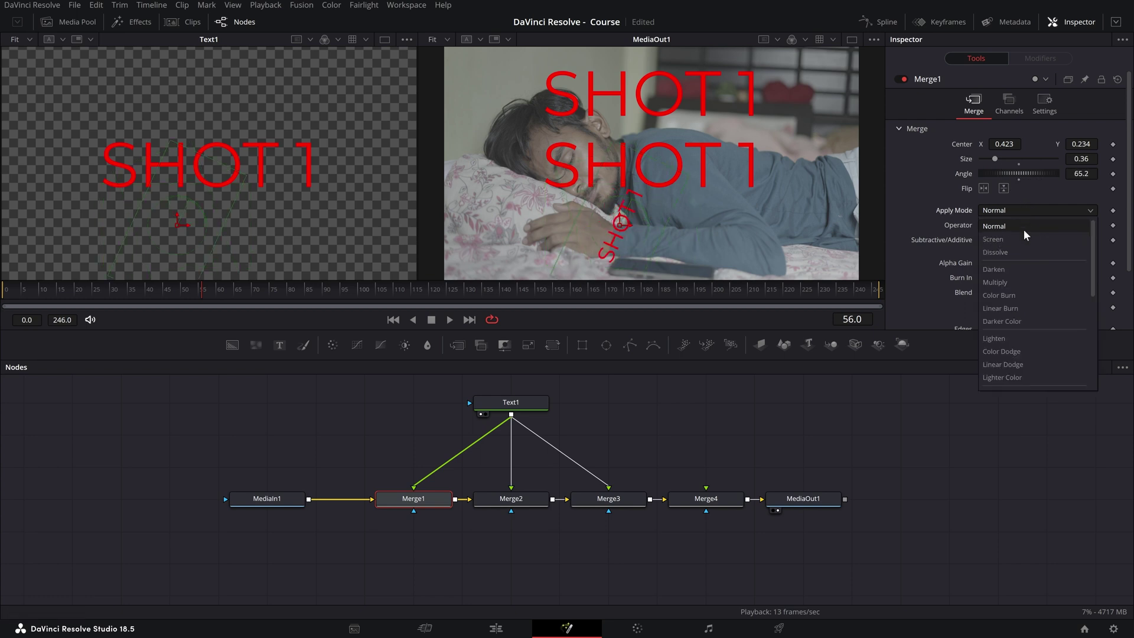
{"action": "scroll", "coordinate": [1022, 250], "scroll_direction": "down", "scroll_amount": 5}
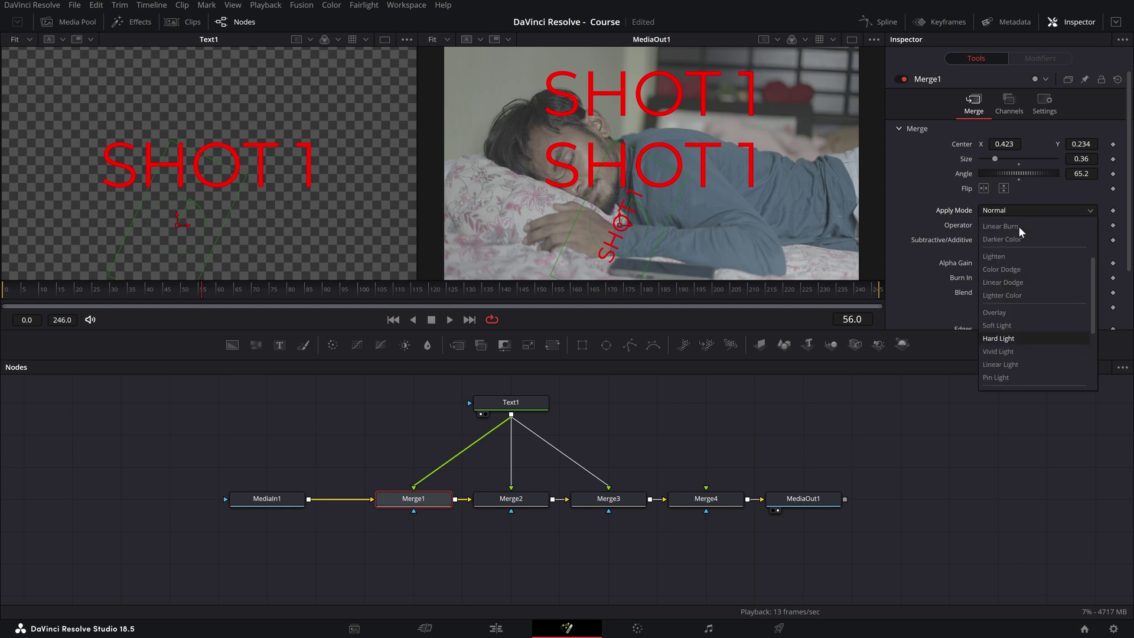
{"action": "left_click", "coordinate": [1008, 256]}
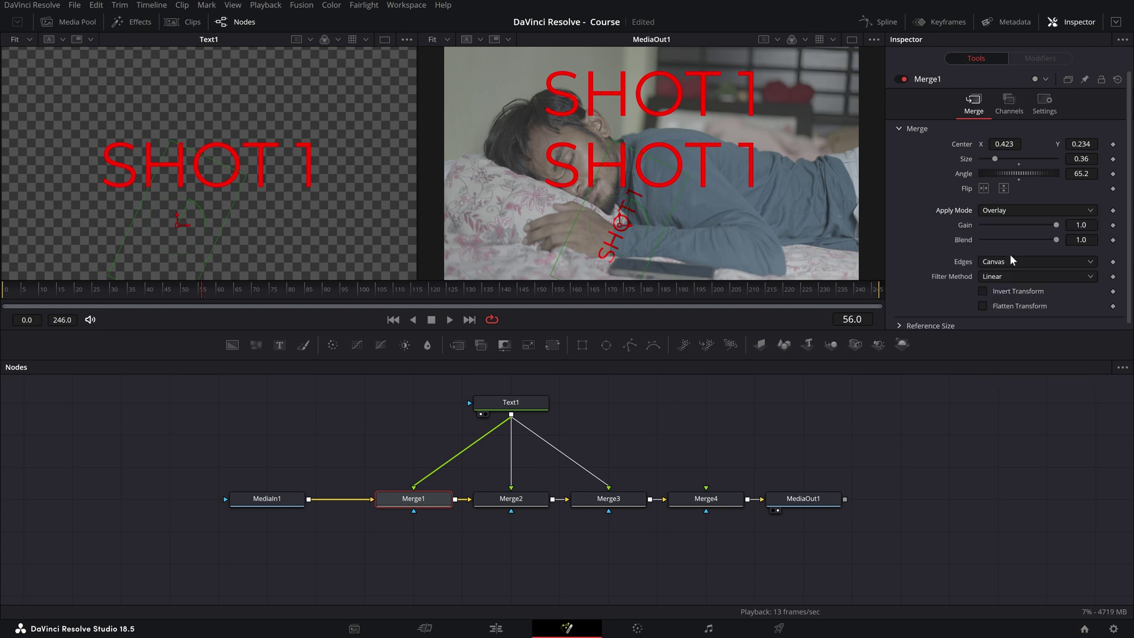
{"action": "left_click_drag", "start_coordinate": [994, 159], "coordinate": [1011, 161]}
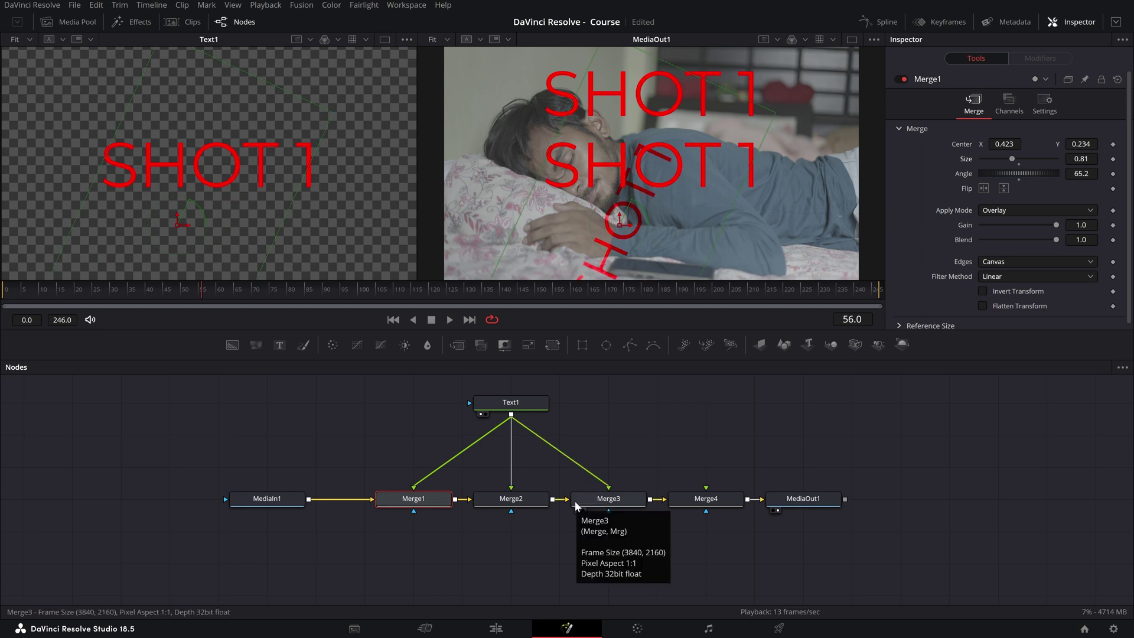
Select the Merge2 and Merge3 nodes together and save the project.
{"action": "left_click_drag", "start_coordinate": [628, 544], "coordinate": [544, 538]}
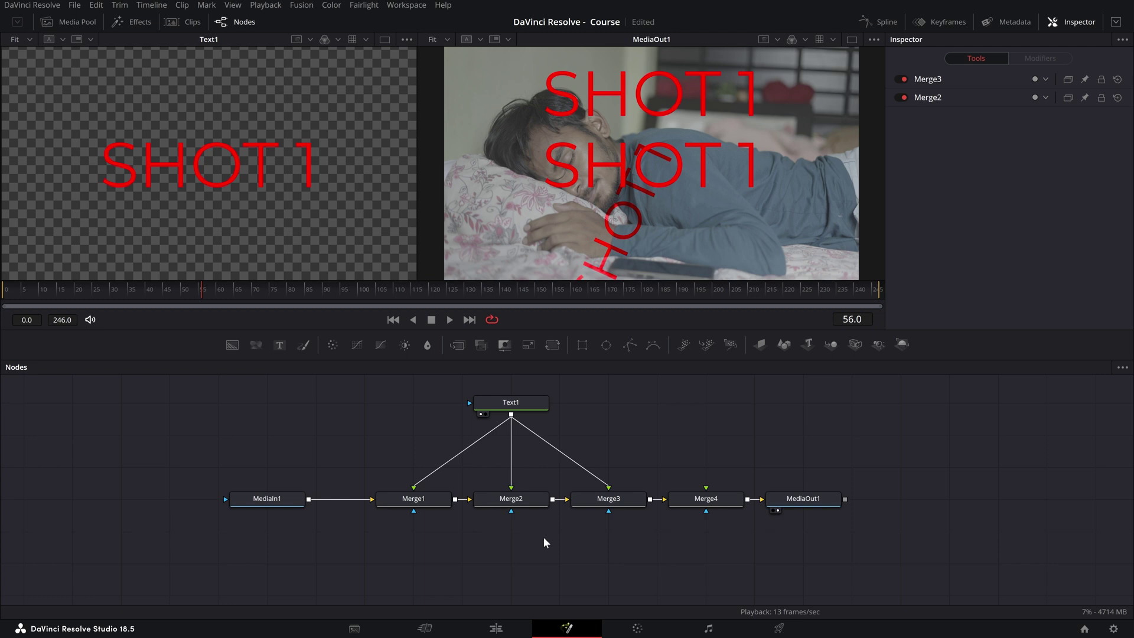
{"action": "key", "text": "ctrl+s"}
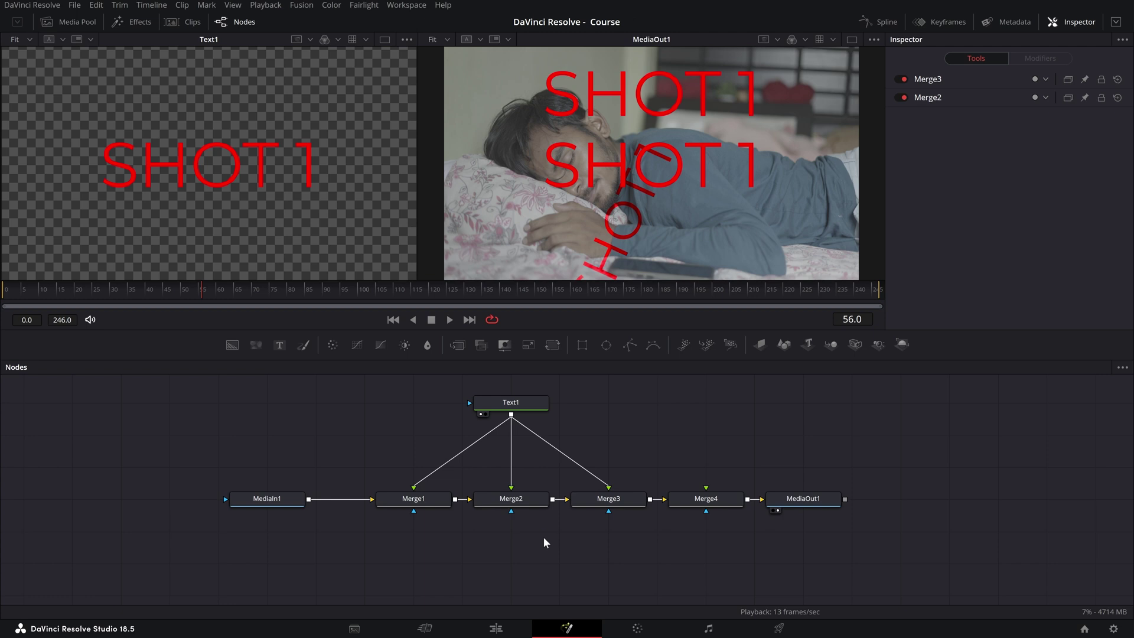